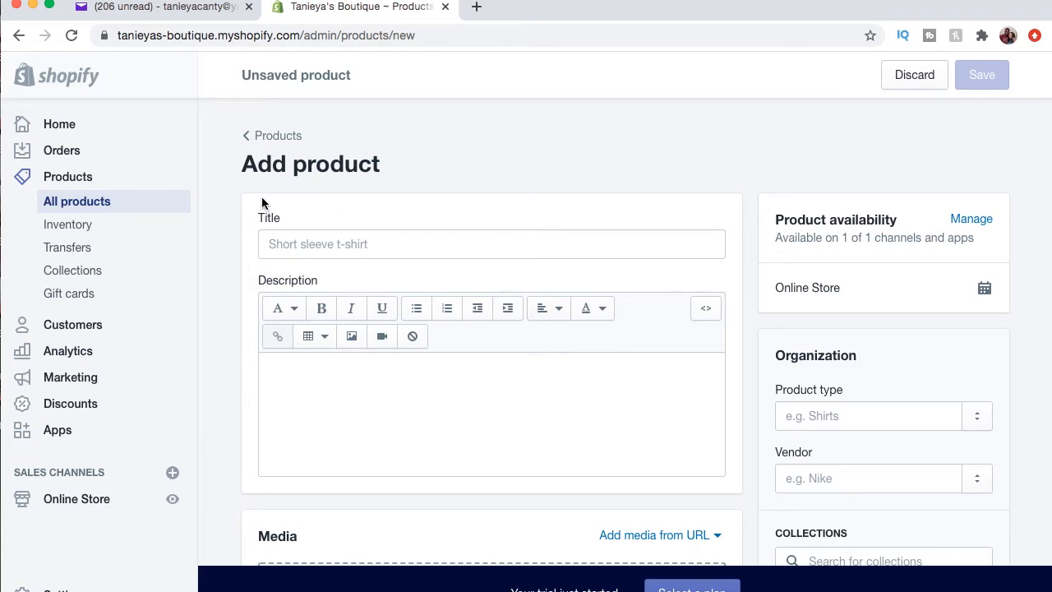
- Title the new product "Sky" and enter the description "Write a brief description of product."
left_click(365, 244)
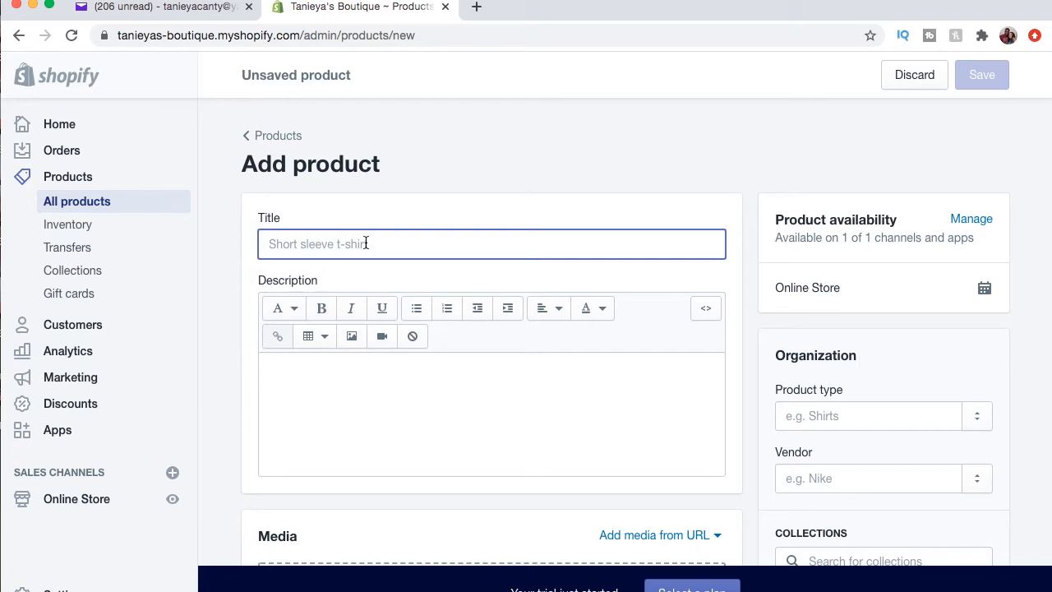
type("Sky")
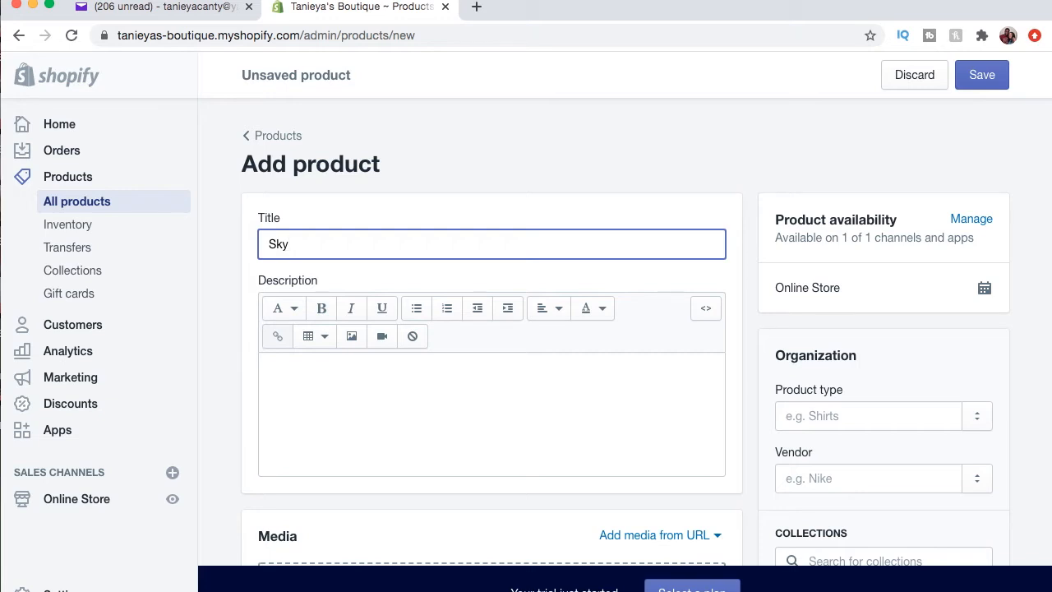
left_click(325, 386)
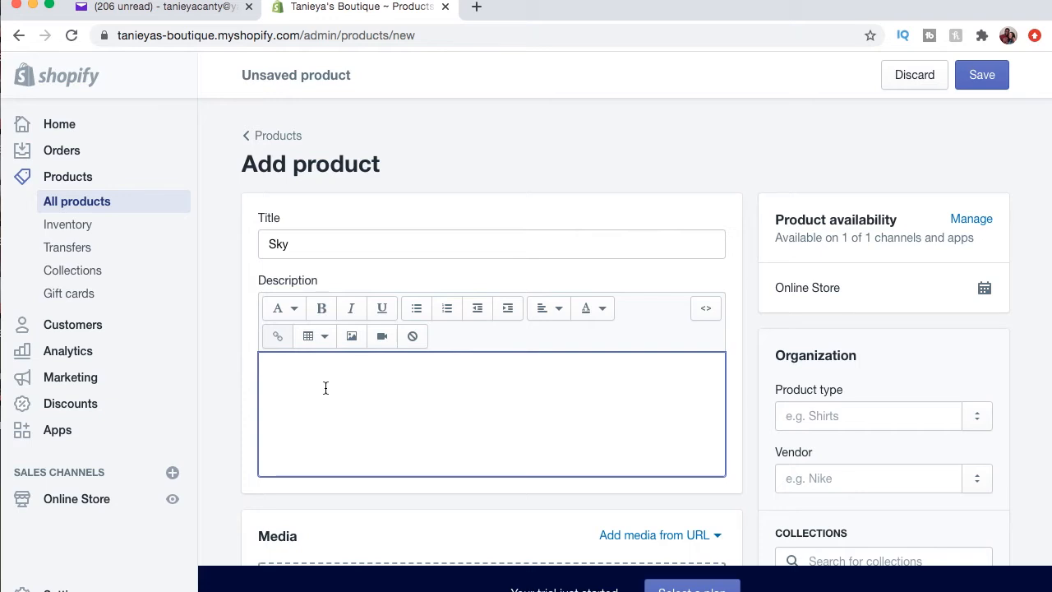
type("Write a brief description of pro")
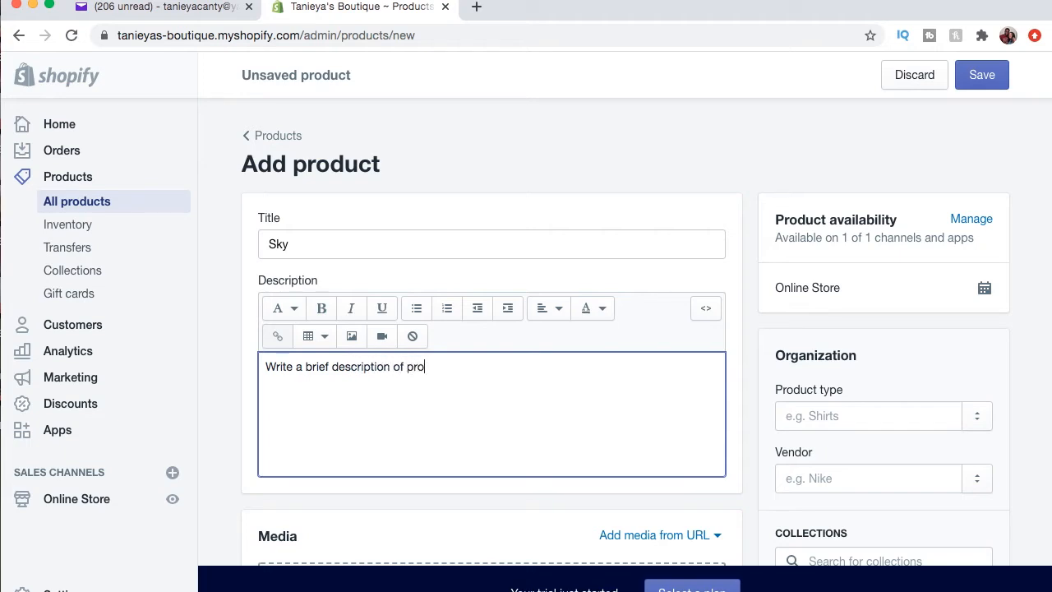
type("duct.")
- Upload the eyelash close-up JPEG beginning with 38983788 from the Desktop folder as the product's media
scroll(462, 238, "down", 1)
scroll(462, 238, "down", 1)
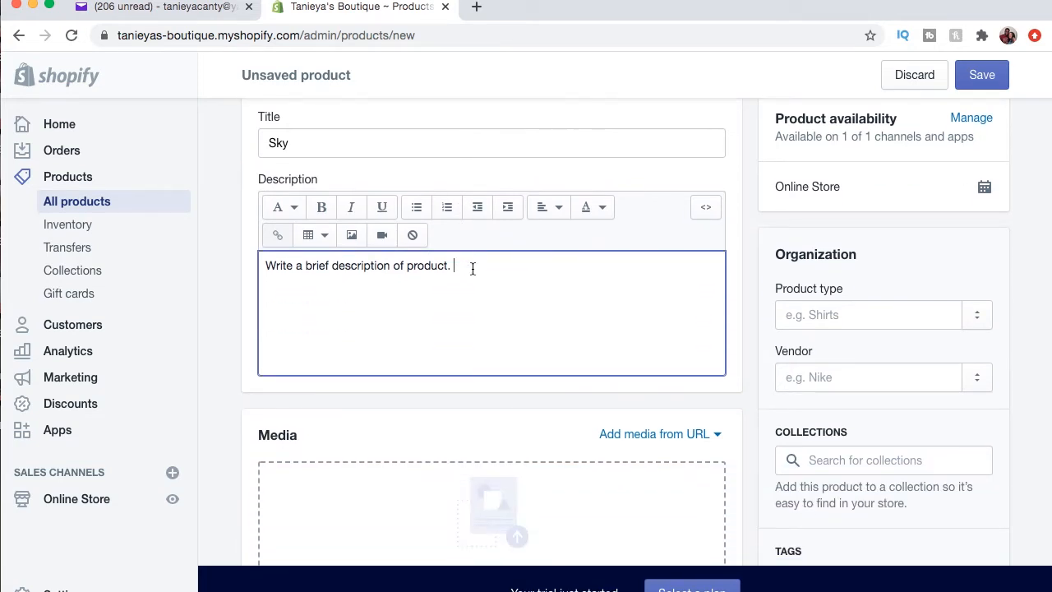
scroll(472, 268, "down", 4)
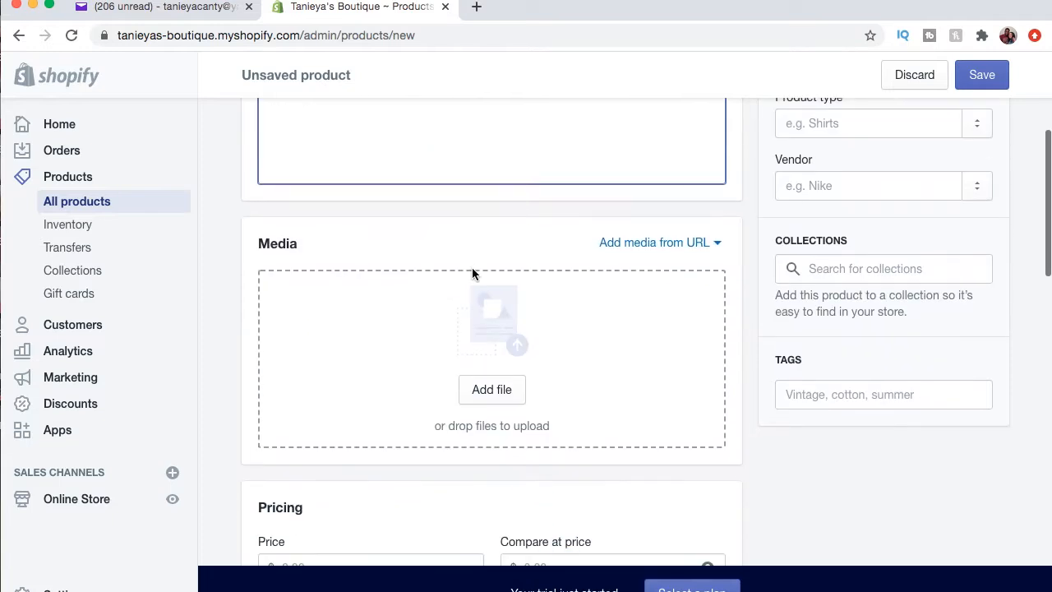
scroll(480, 409, "down", 1)
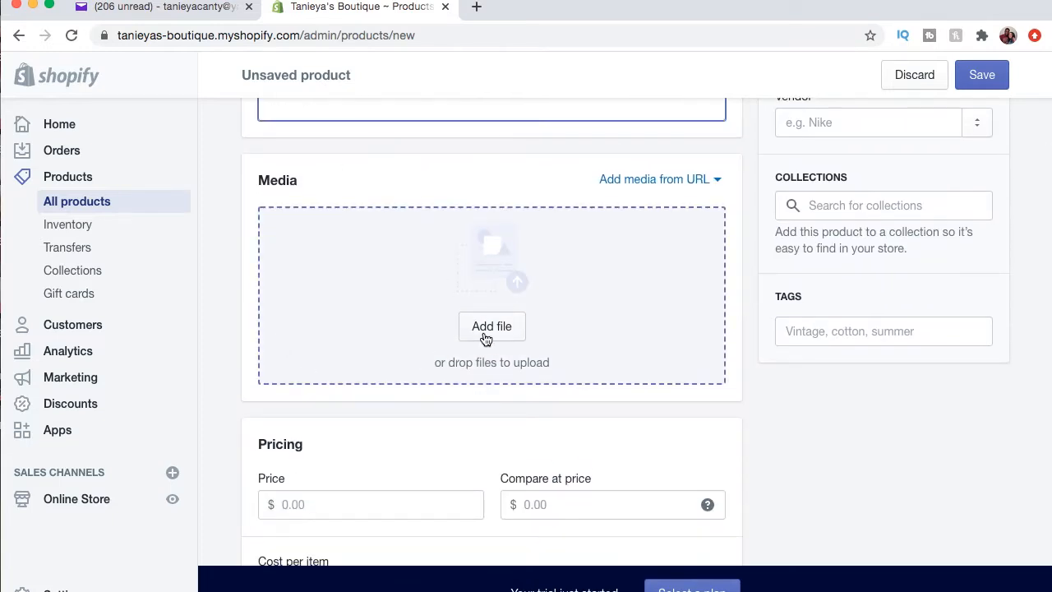
left_click(487, 331)
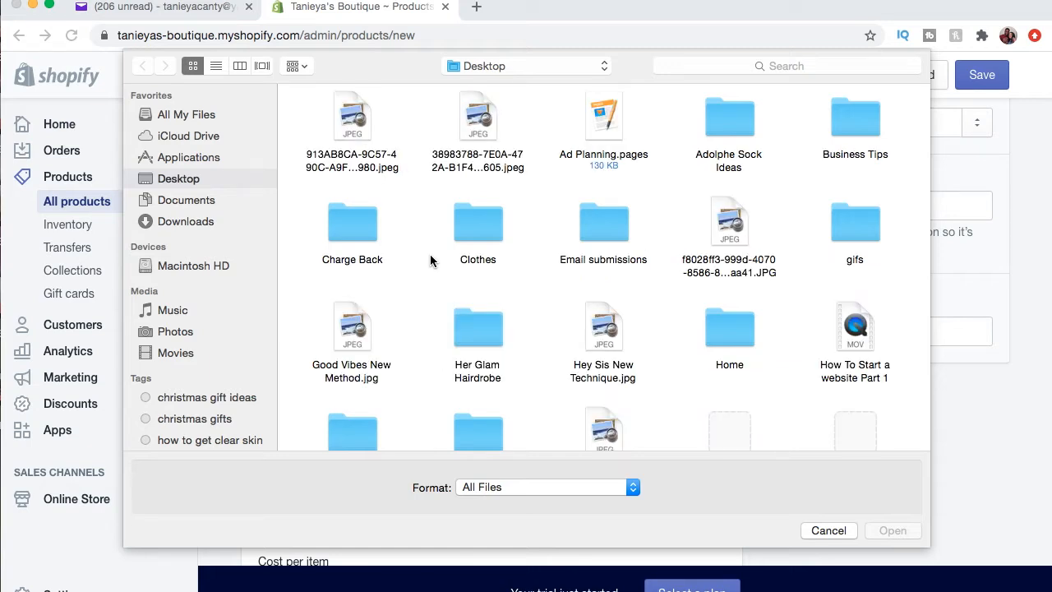
left_click(484, 119)
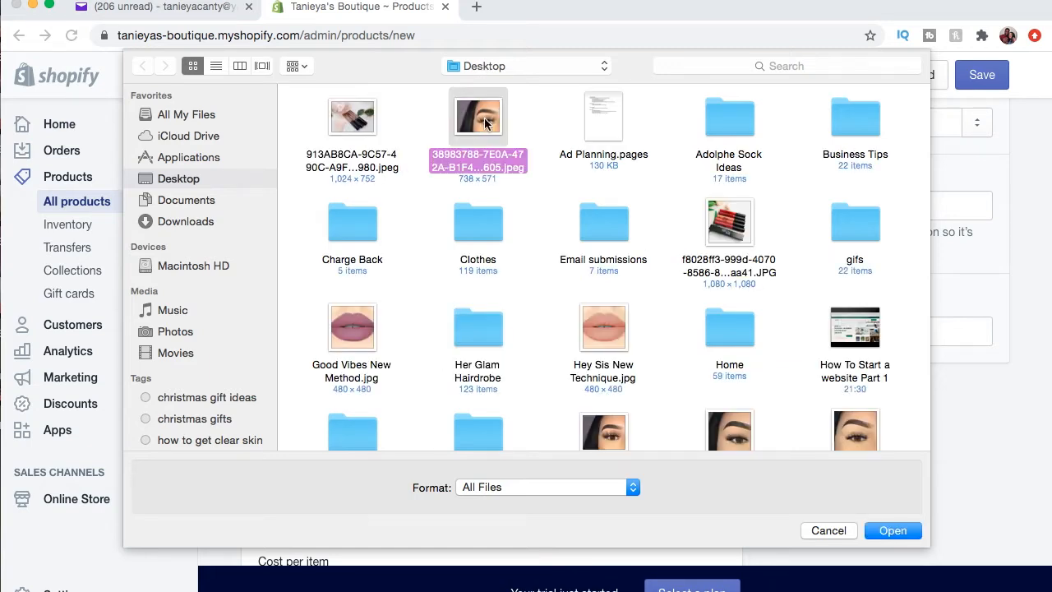
left_click(891, 531)
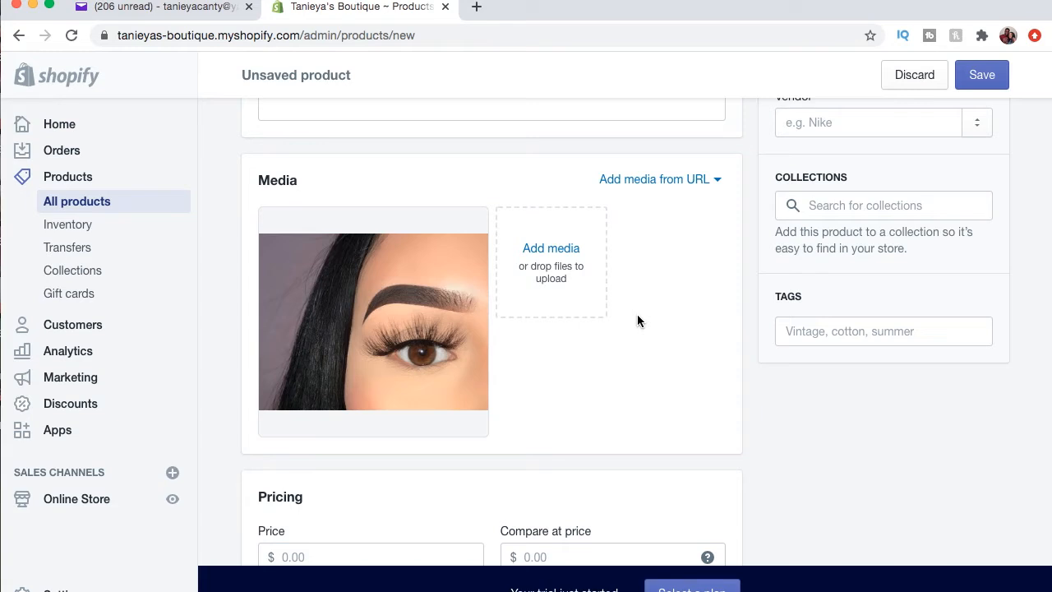
- Set the product's price to $8.00
scroll(637, 320, "down", 3)
scroll(637, 317, "down", 1)
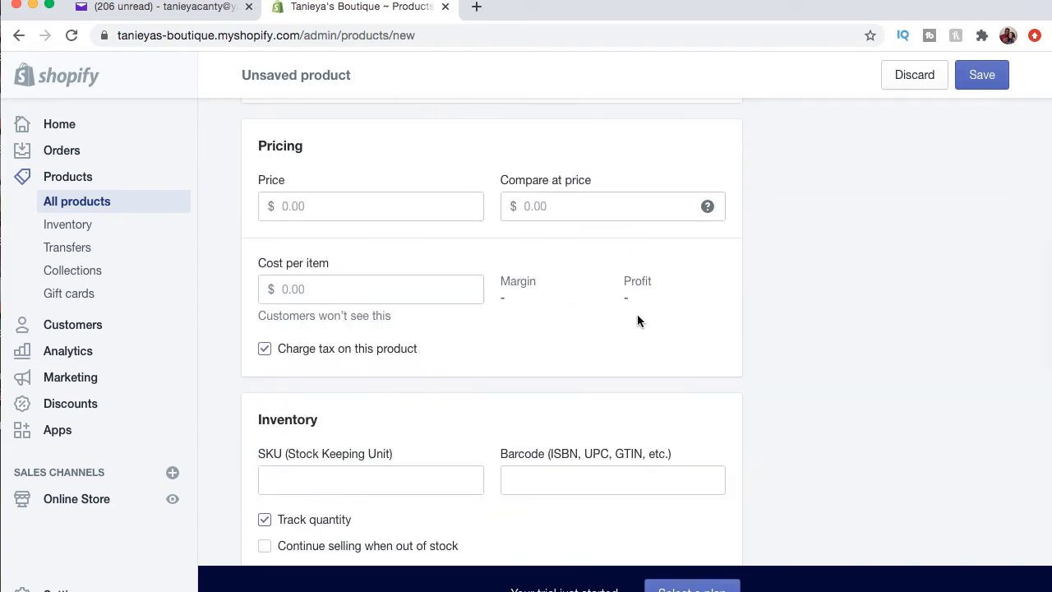
left_click(297, 207)
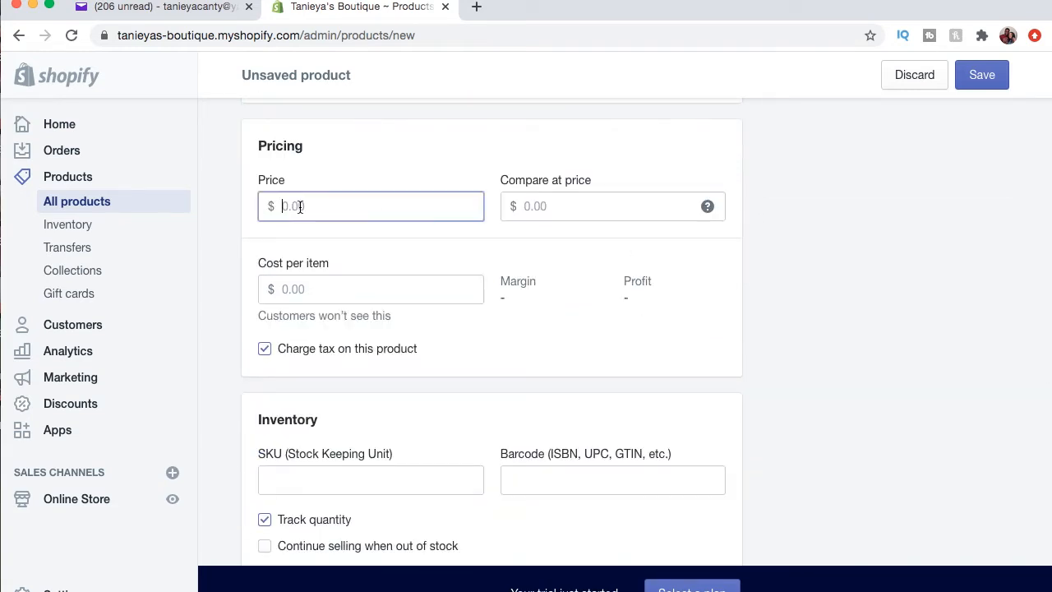
type("7")
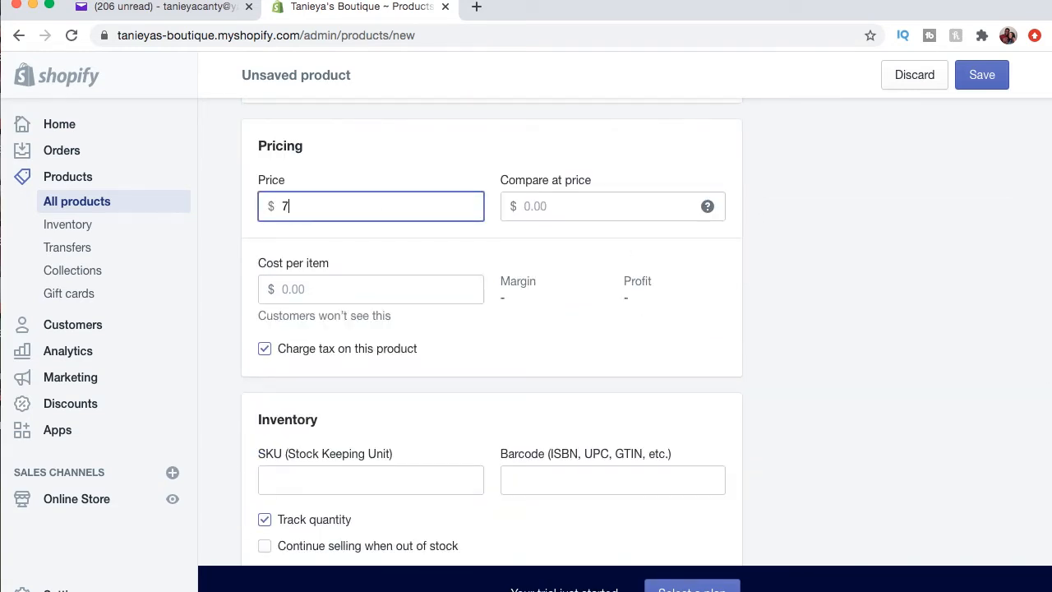
key("BackSpace")
type("8.00")
- Enter $14.99 as the product's compare-at price
left_click(543, 207)
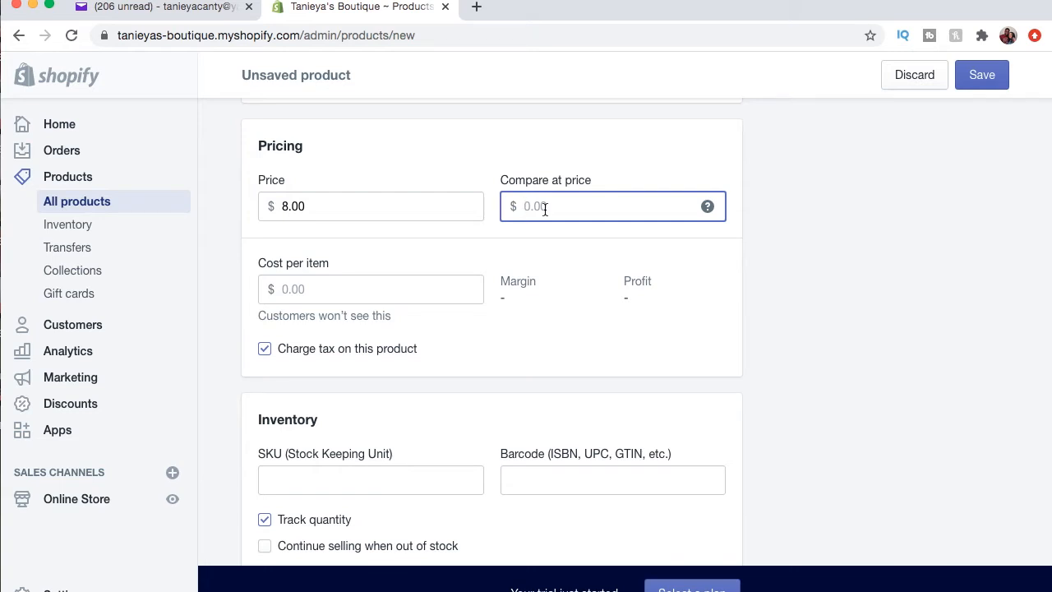
type("14.99")
left_click(574, 233)
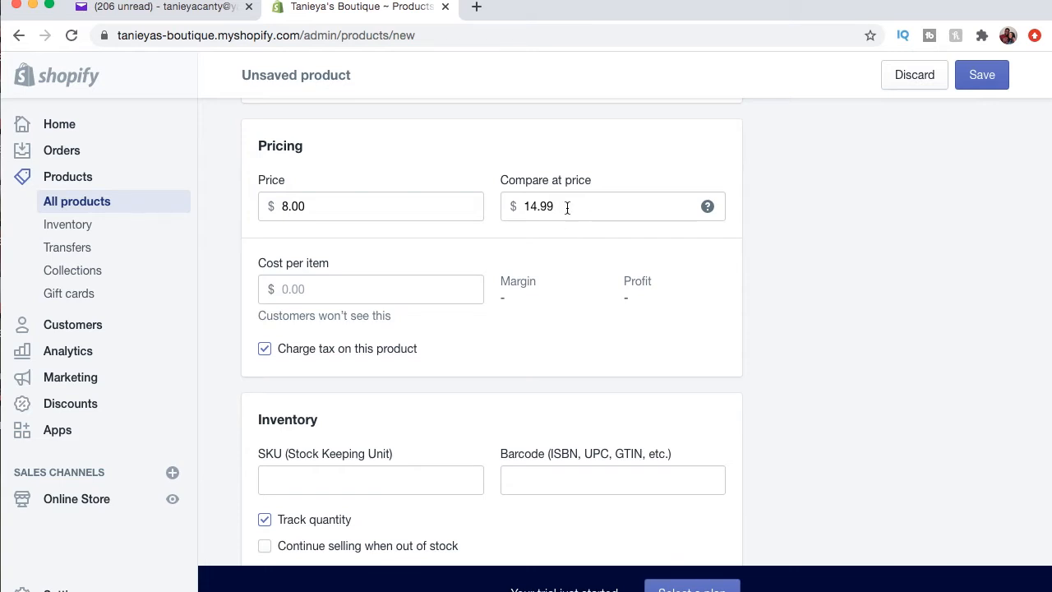
- Clear the compare-at price so that the product has only its regular price
left_click(567, 208)
key("BackSpace")
key("BackSpace")
key("BackSpace")
key("BackSpace")
key("BackSpace")
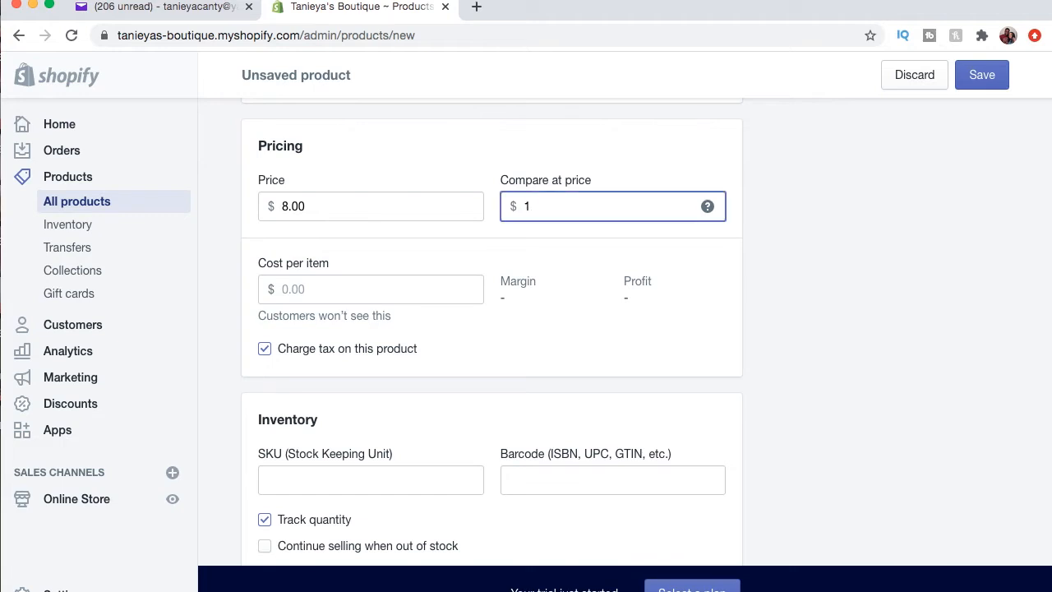
left_click(570, 229)
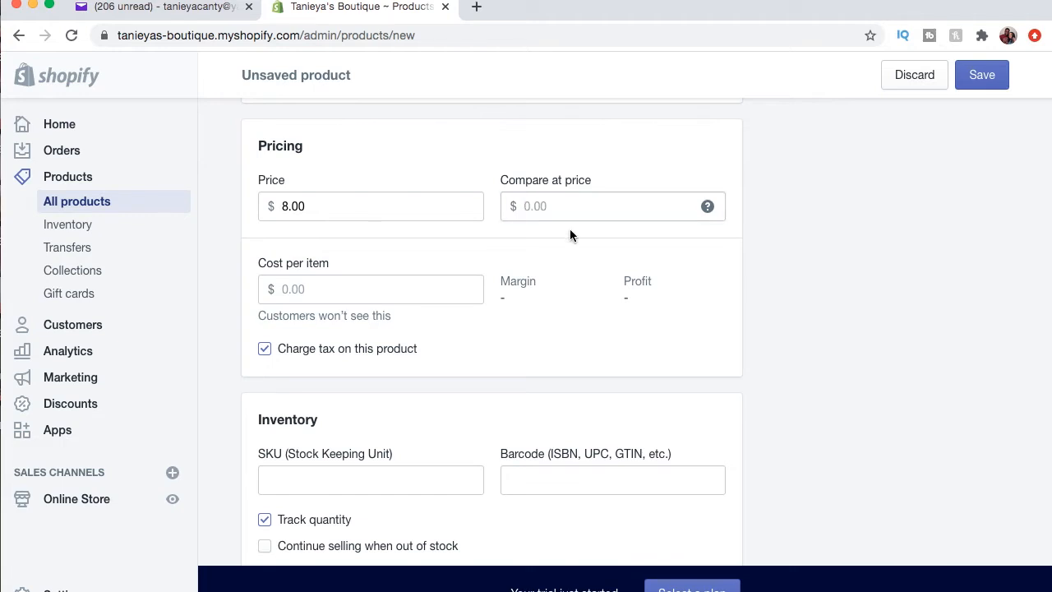
- Set the product's cost per item to $1.00
left_click(368, 211)
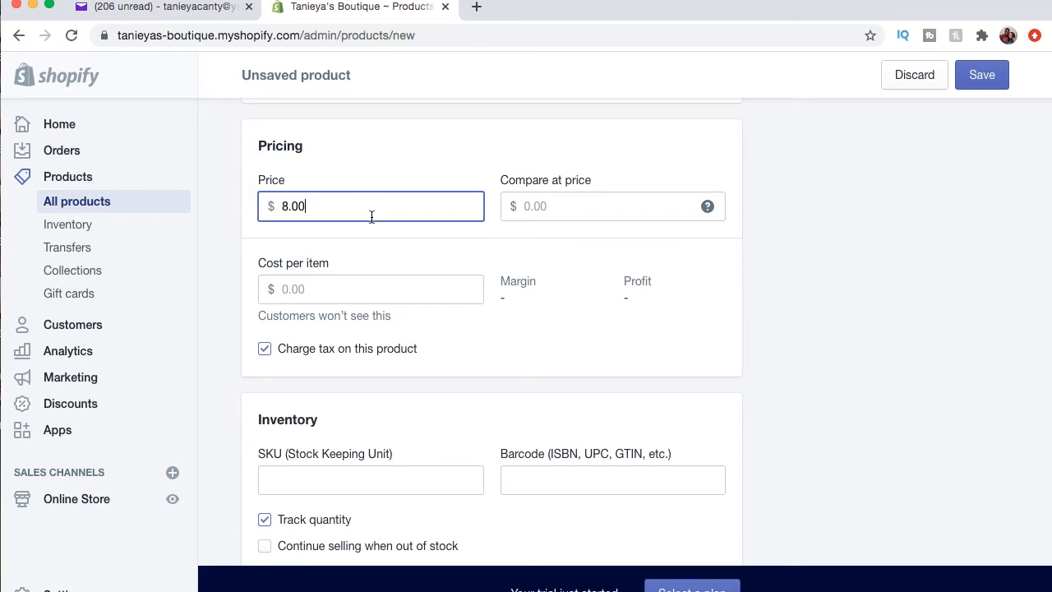
left_click(379, 244)
left_click(314, 293)
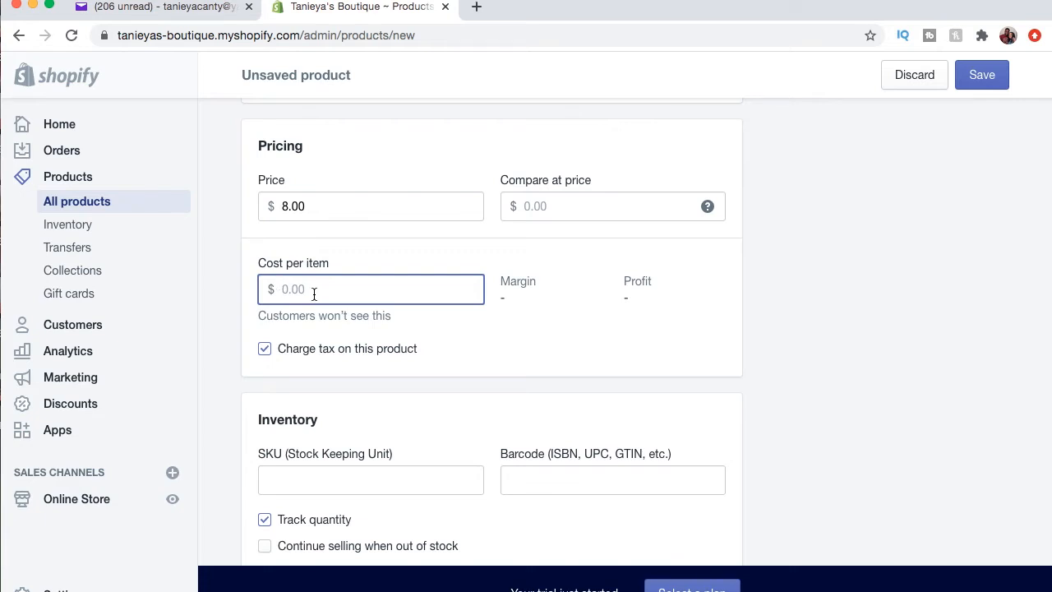
type("1")
left_click(435, 330)
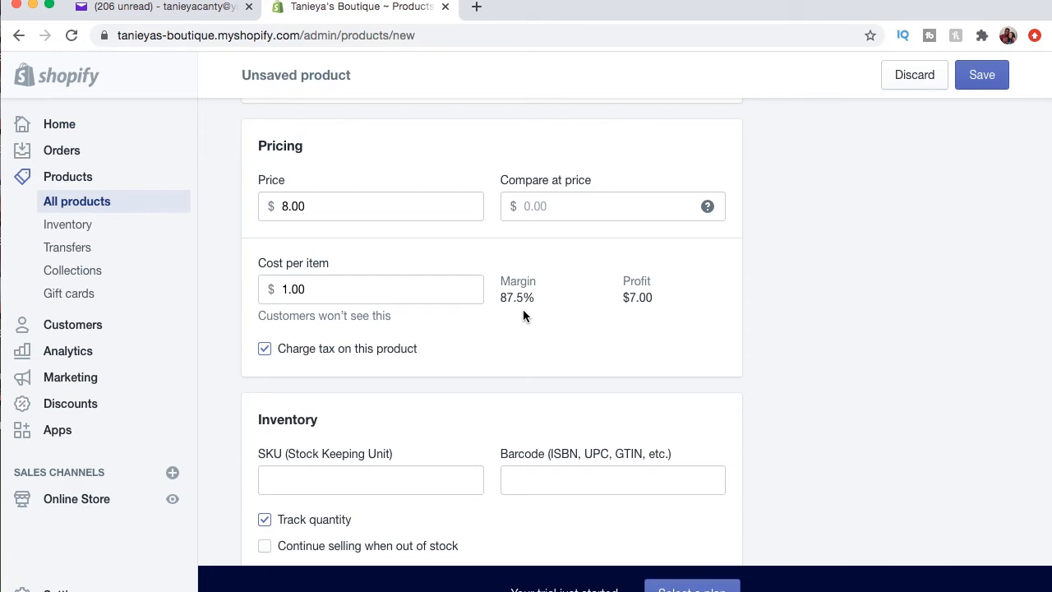
- Set the product's available inventory quantity to 50
scroll(504, 339, "down", 3)
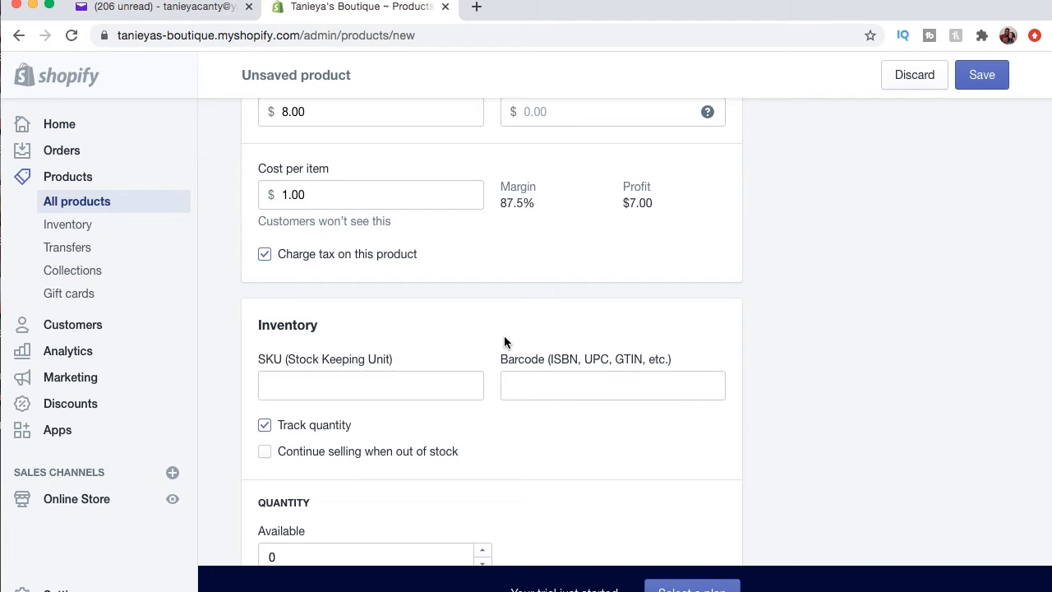
scroll(468, 326, "down", 1)
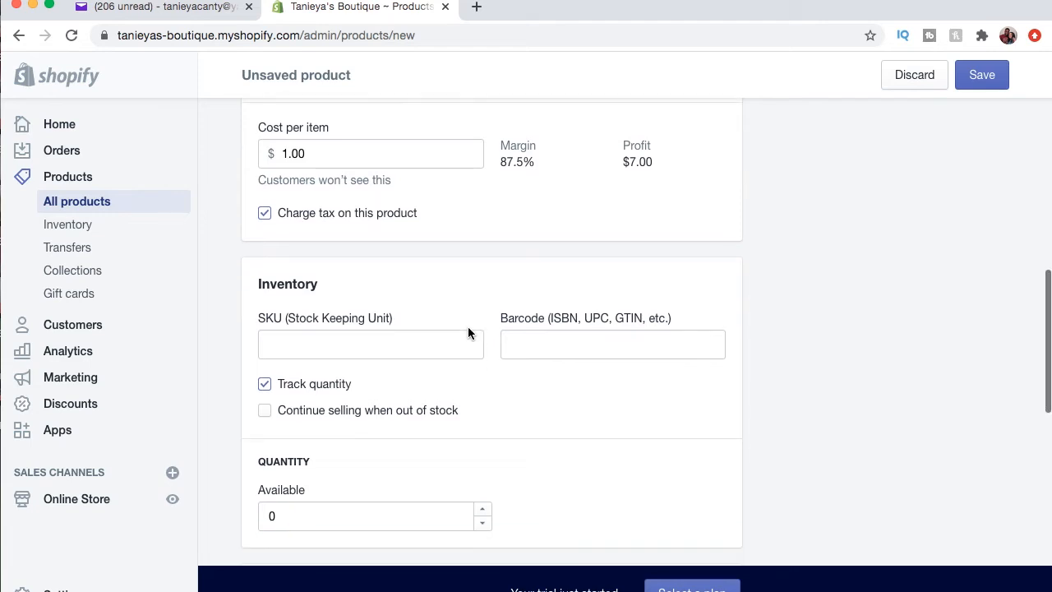
scroll(404, 338, "up", 3)
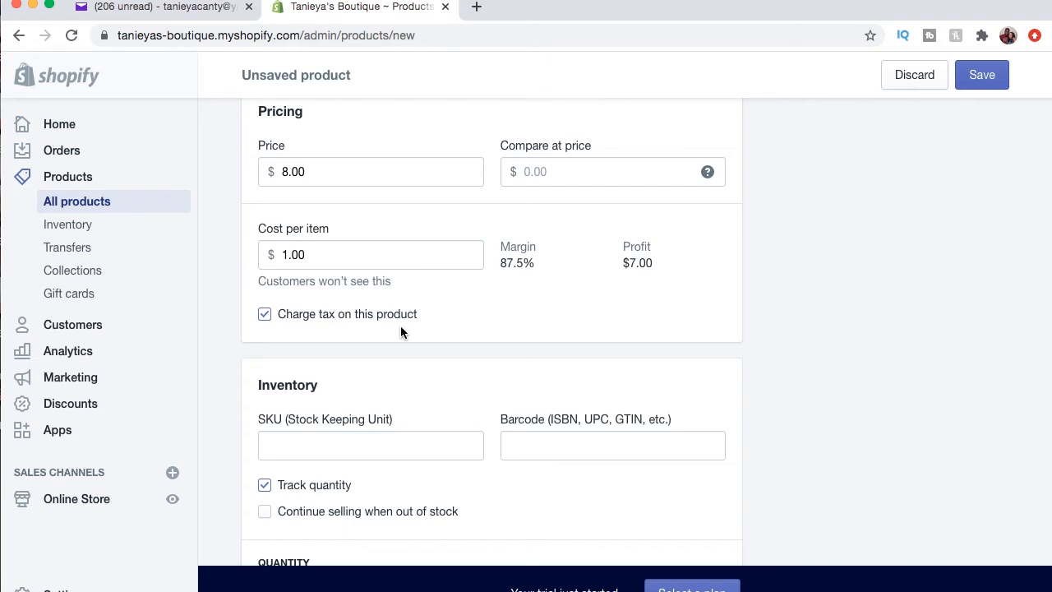
scroll(400, 322, "down", 2)
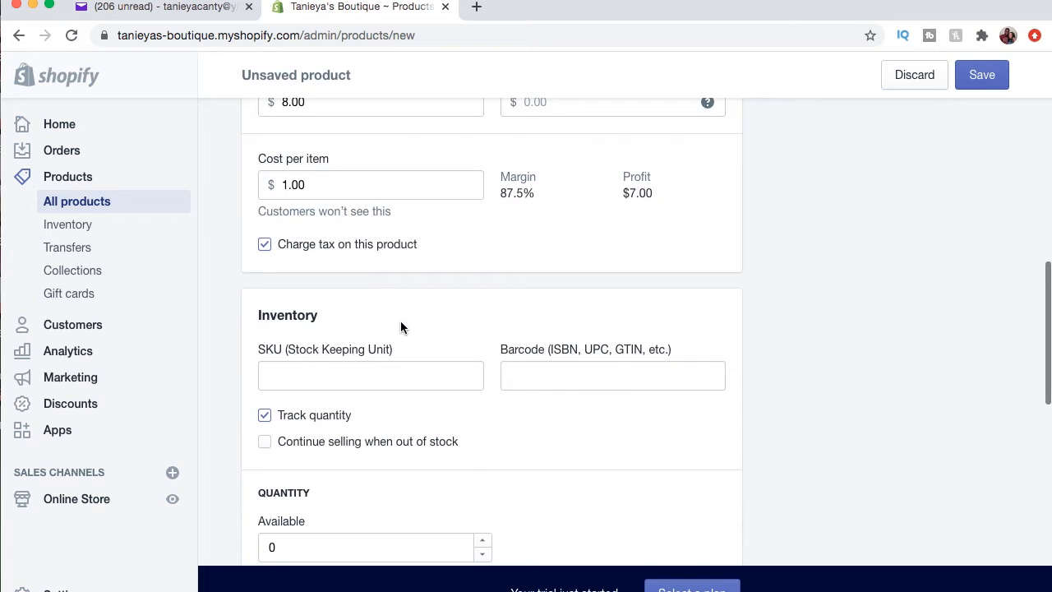
scroll(401, 325, "down", 2)
scroll(401, 327, "down", 1)
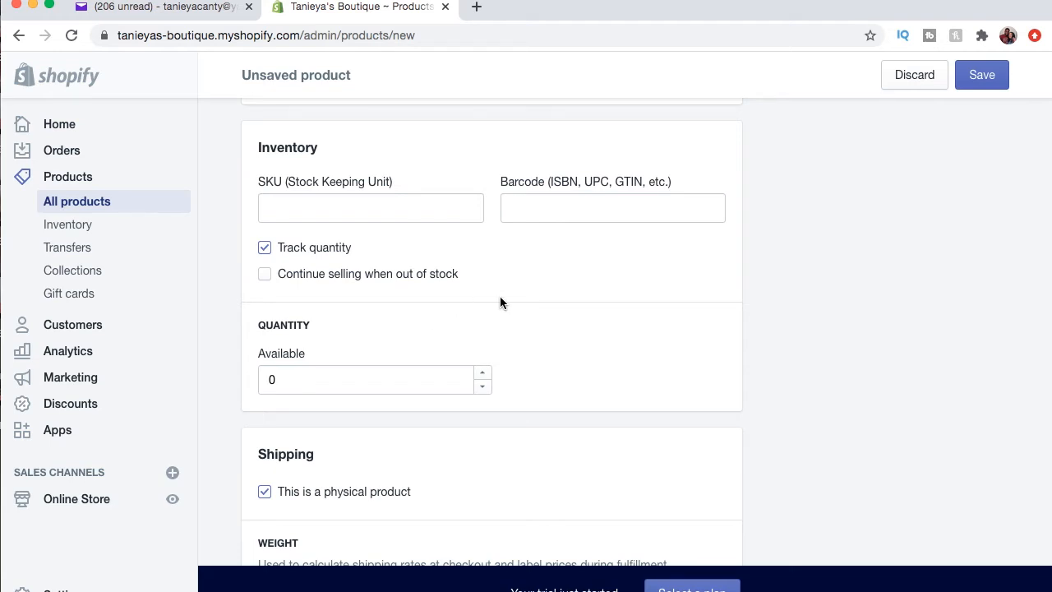
scroll(500, 302, "down", 3)
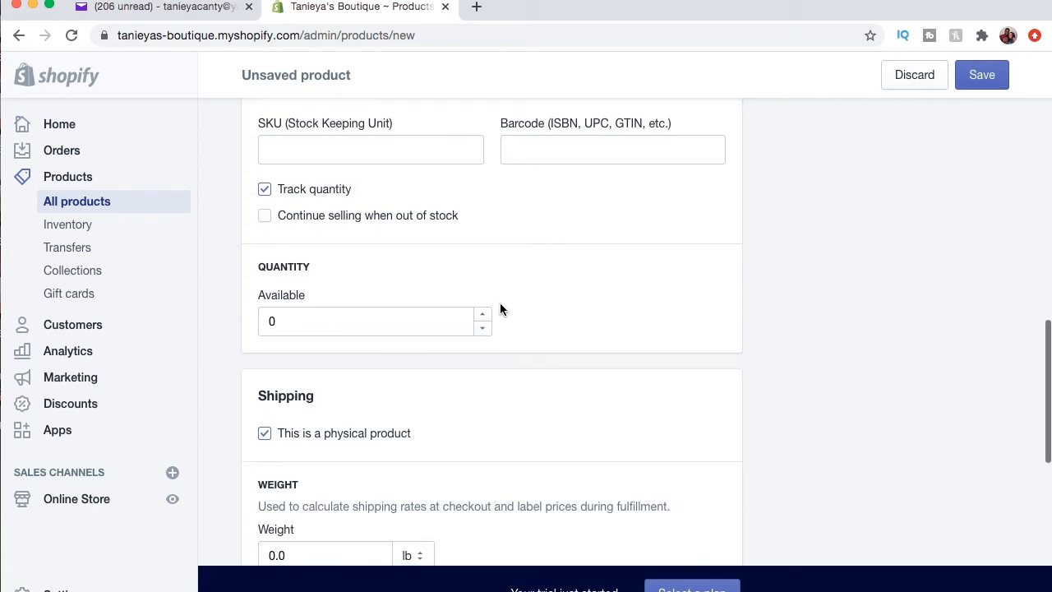
scroll(516, 278, "down", 3)
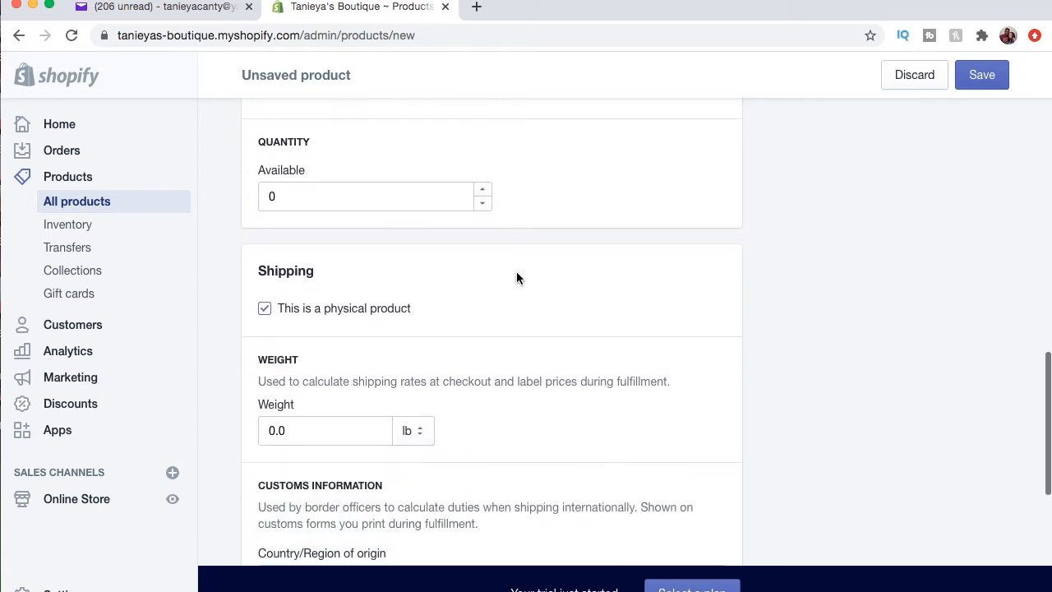
left_click(484, 191)
key("BackSpace")
type("50")
left_click(568, 207)
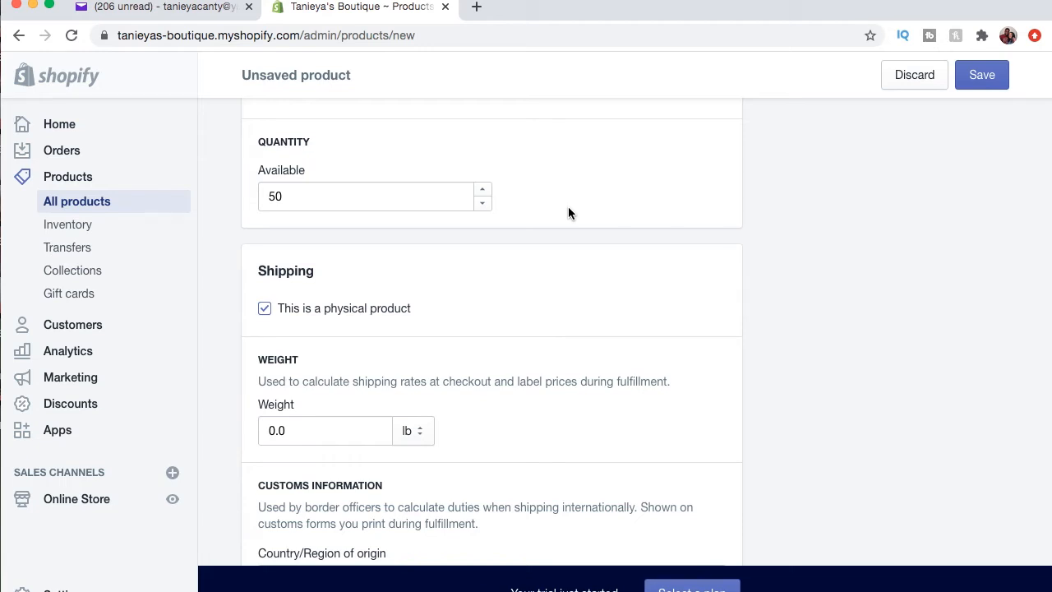
- Examine the shipping settings and the units offered for the product's weight, keeping pounds selected
scroll(568, 213, "down", 3)
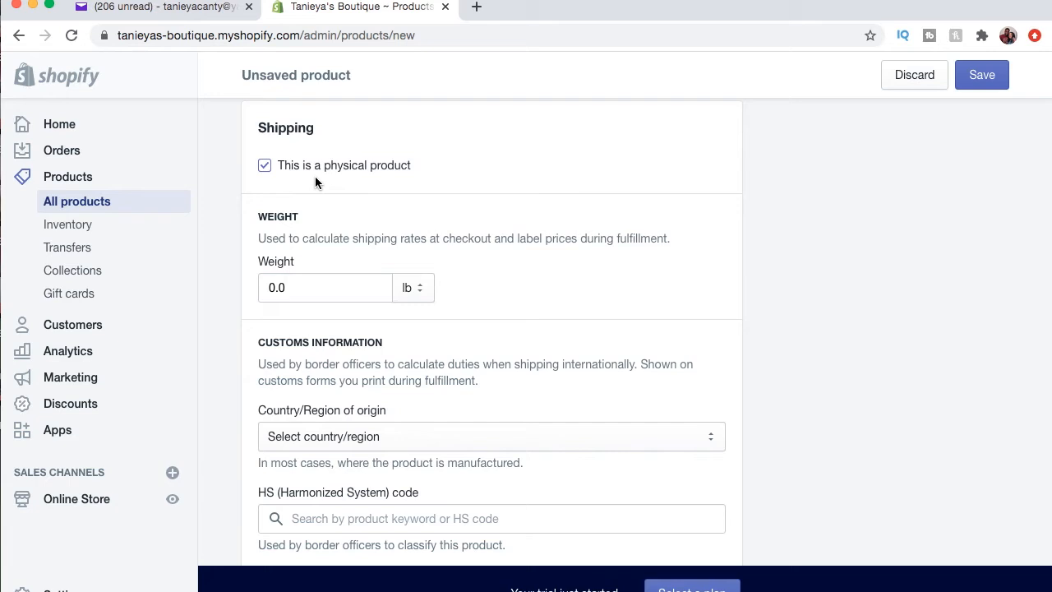
scroll(402, 189, "down", 3)
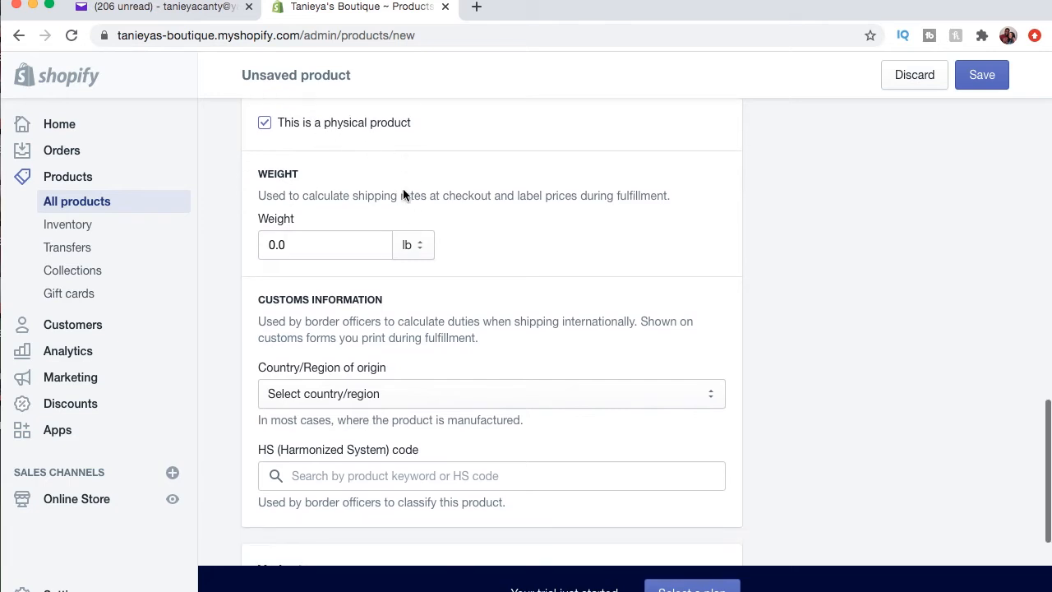
scroll(482, 190, "up", 3)
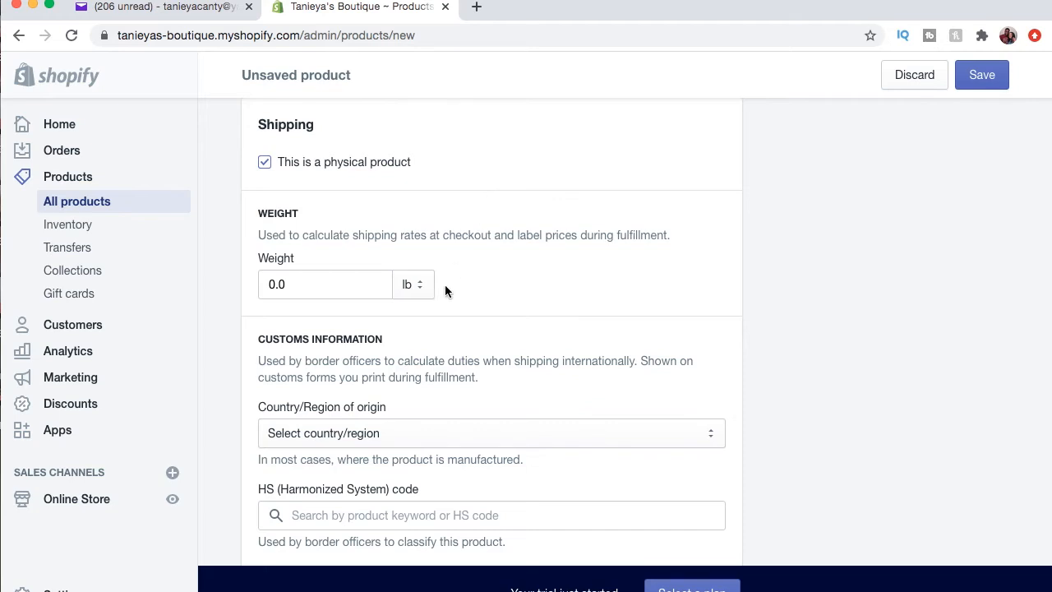
left_click(415, 284)
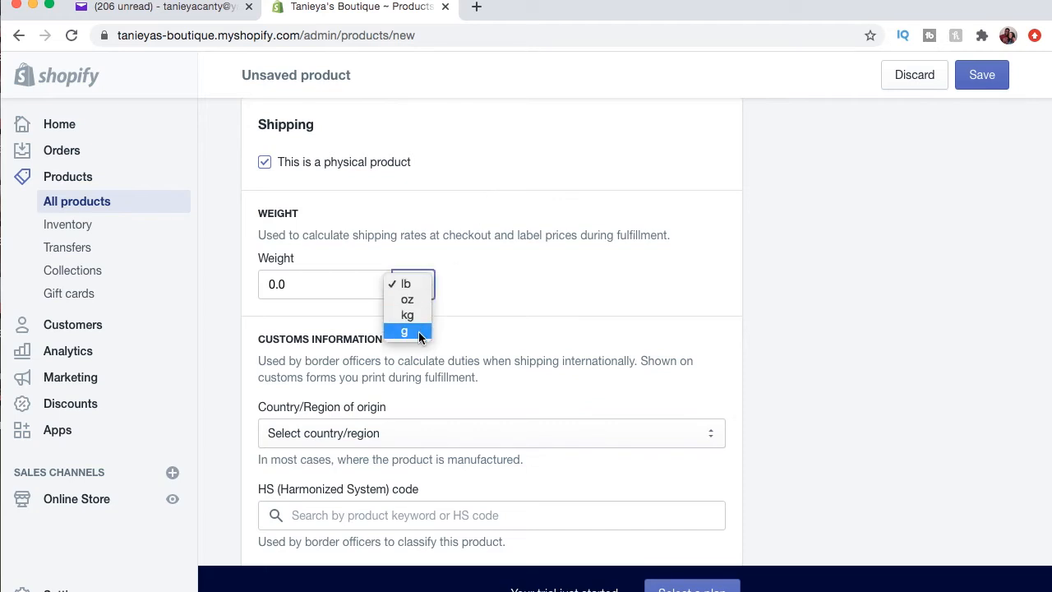
left_click(558, 263)
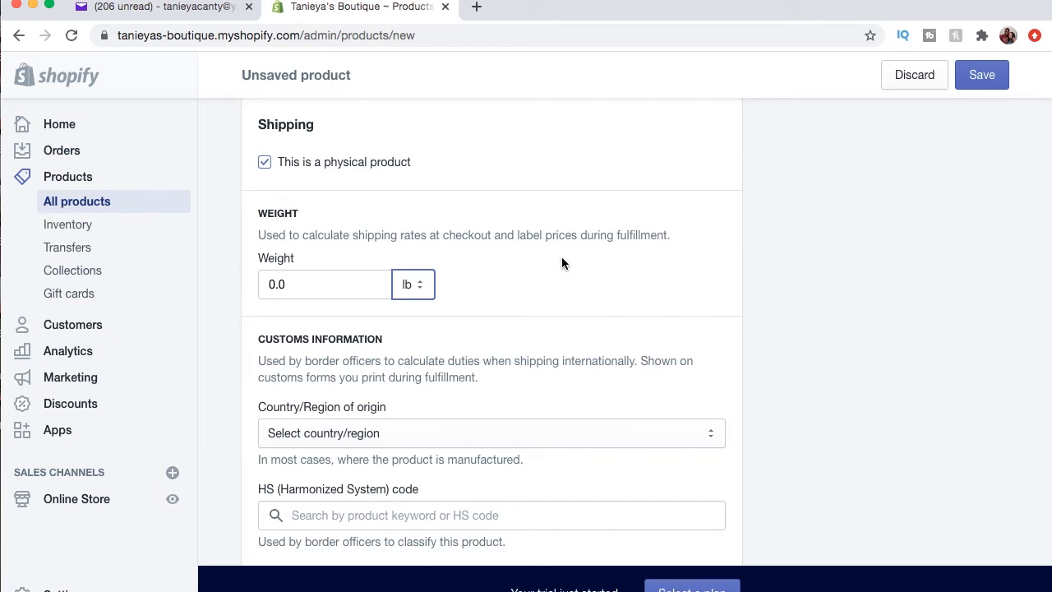
- Enable variants by marking the product as having multiple options, like different sizes or colors
scroll(562, 261, "down", 3)
scroll(562, 261, "down", 2)
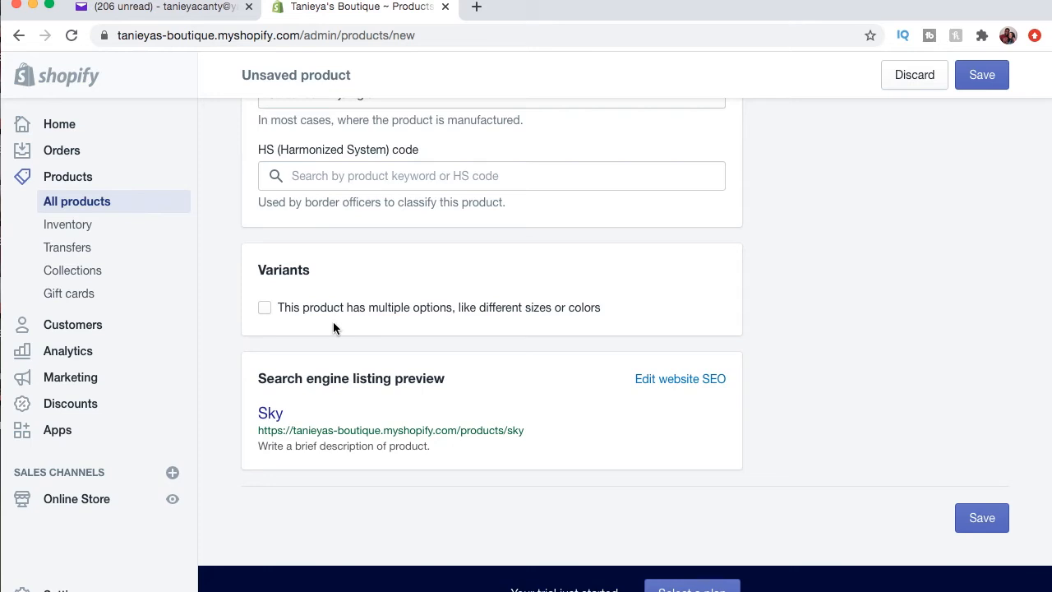
left_click(264, 309)
scroll(435, 329, "down", 2)
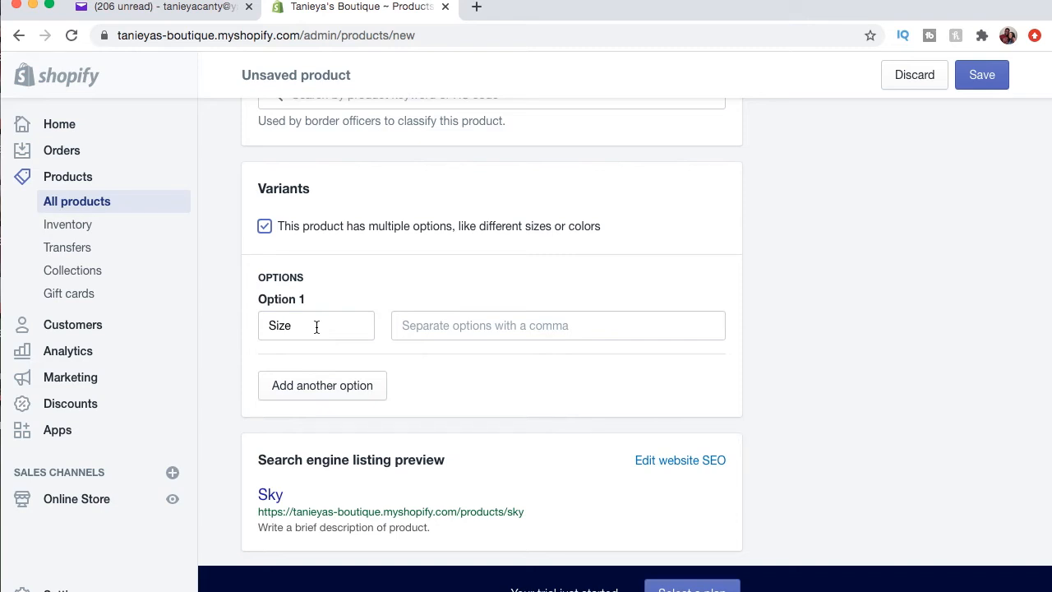
- Turn off the multiple-options setting under the product's variants and save the new Sky product
scroll(564, 356, "down", 2)
scroll(565, 355, "up", 15)
scroll(618, 418, "down", 15)
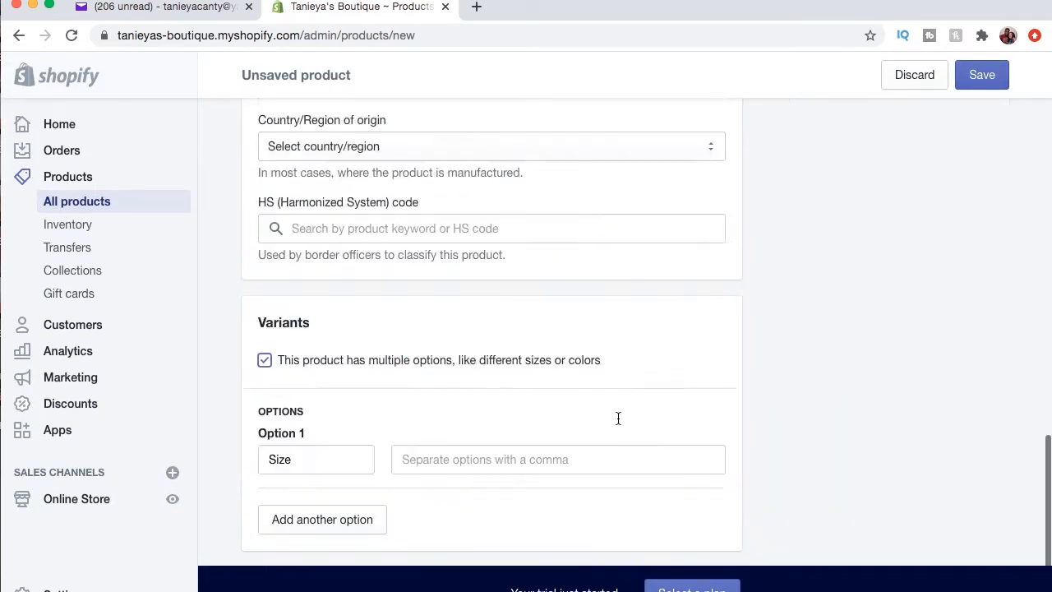
left_click(266, 146)
scroll(551, 205, "up", 15)
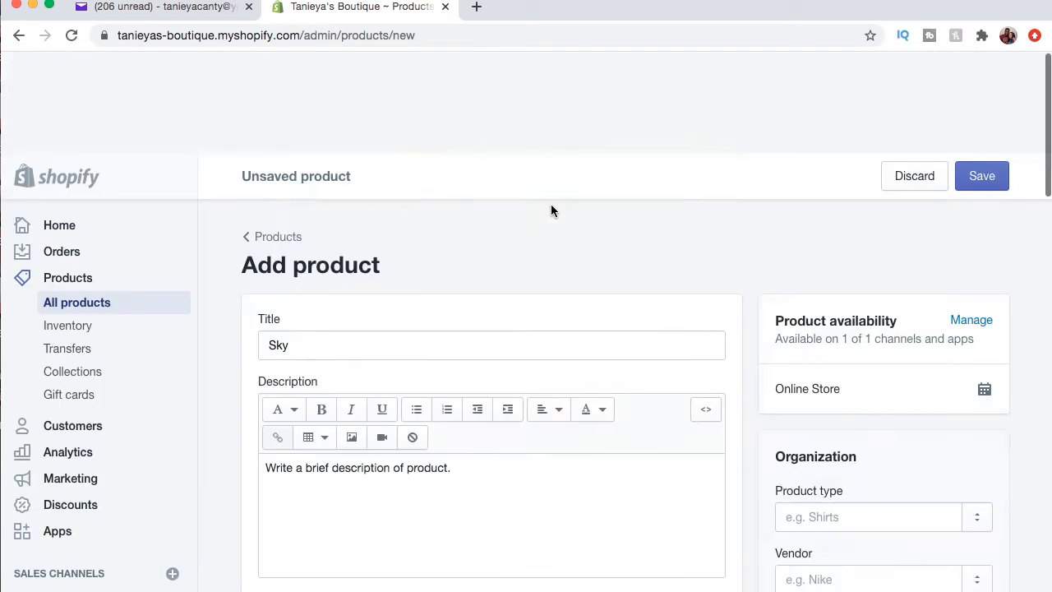
left_click(980, 82)
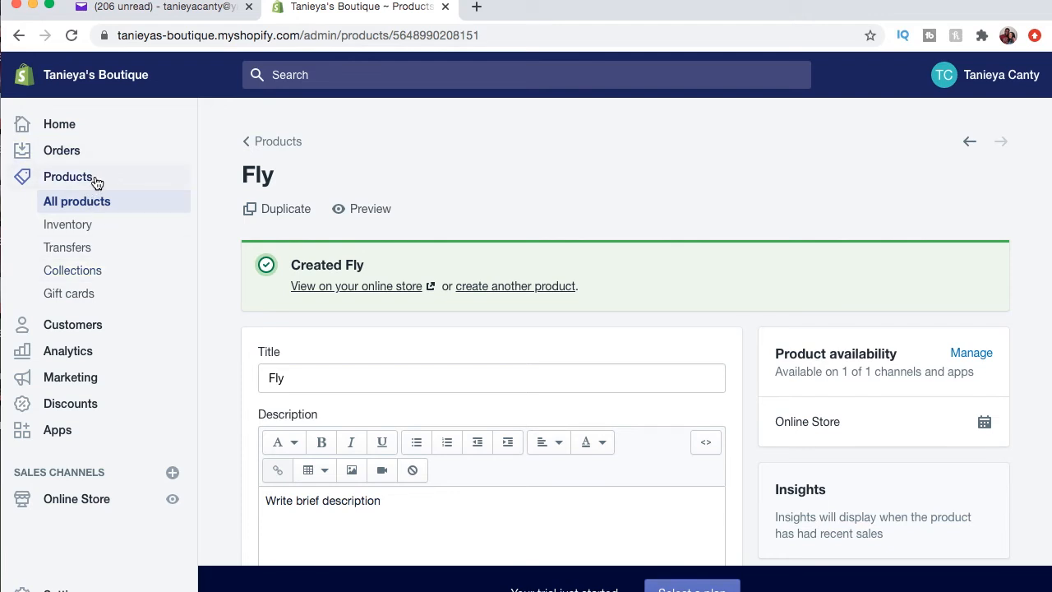
- Start a new product collection and title it "Lashes"
left_click(96, 273)
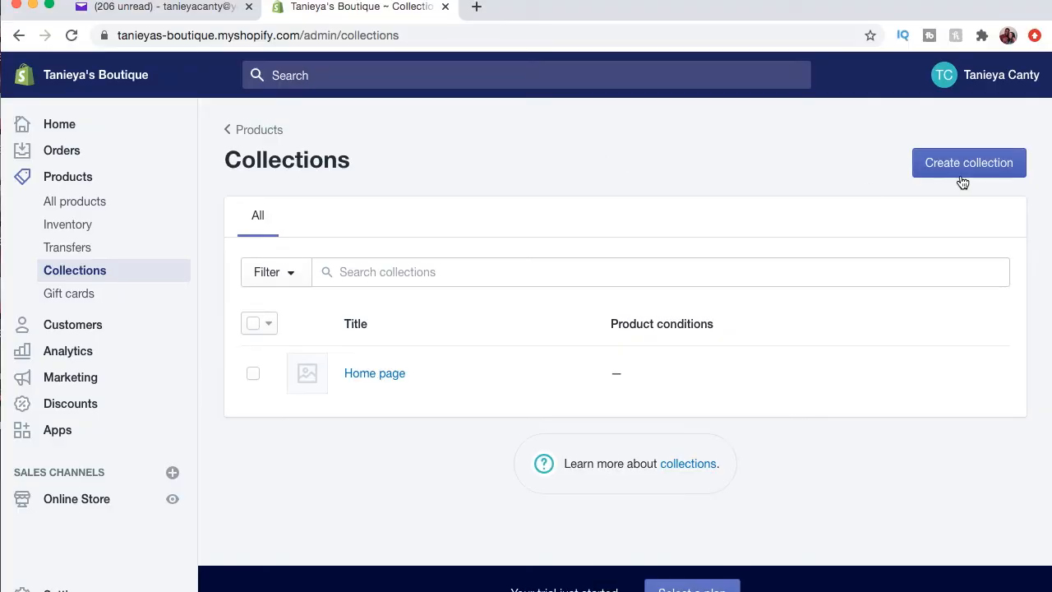
left_click(957, 169)
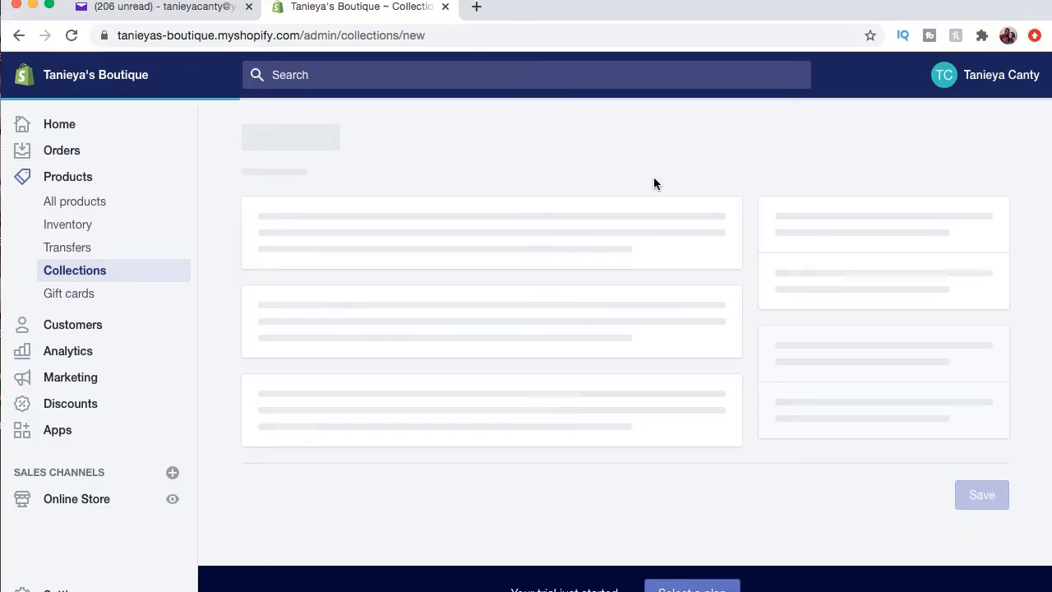
left_click(357, 246)
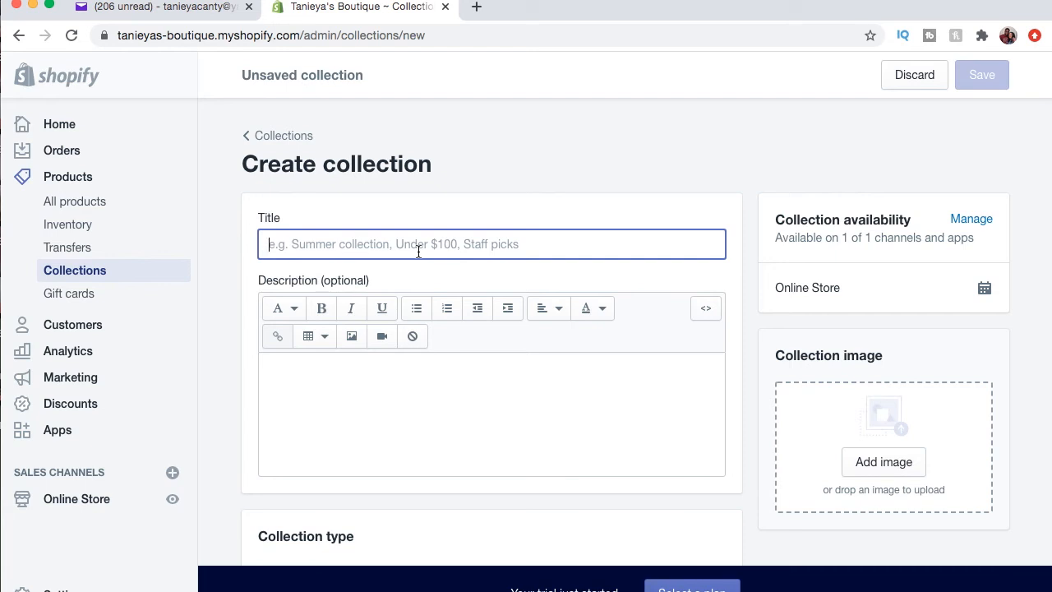
type("Lashes")
left_click(389, 207)
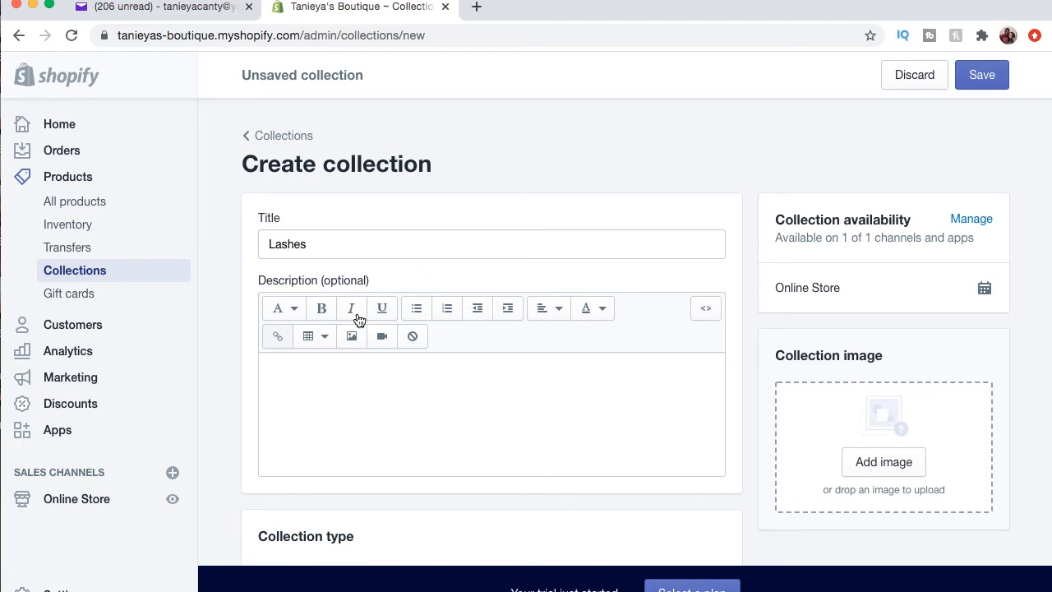
- Set the collection type to Manual so that products are added one by one
scroll(383, 293, "down", 2)
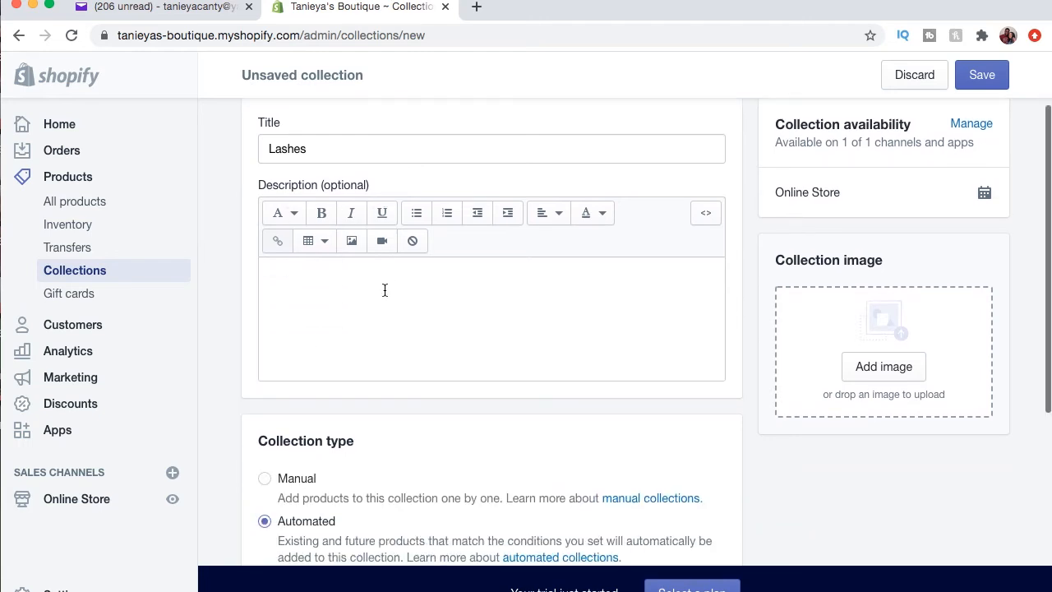
scroll(384, 289, "down", 4)
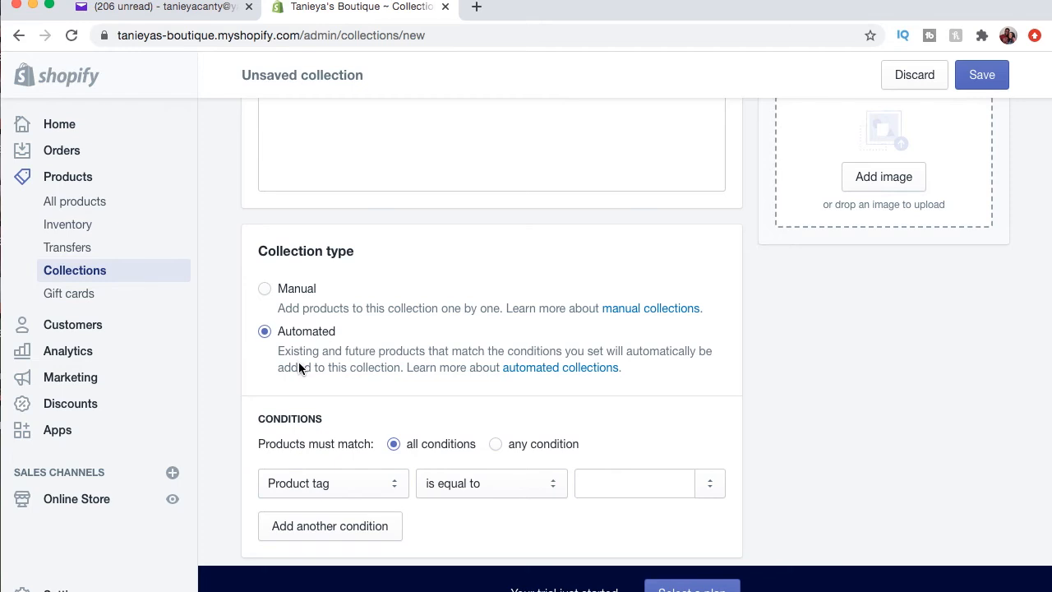
scroll(298, 362, "down", 2)
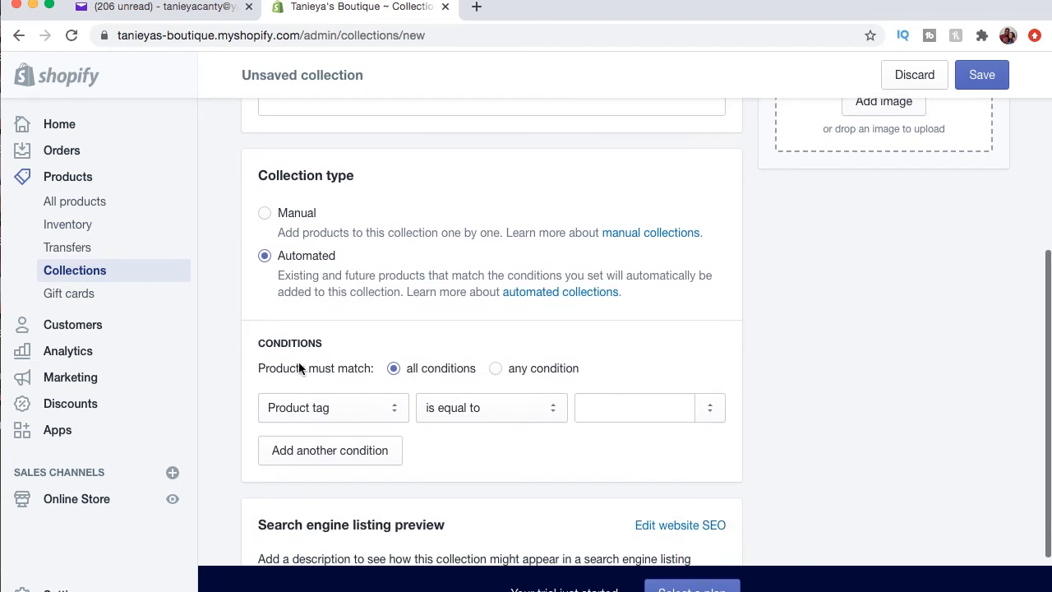
left_click(265, 213)
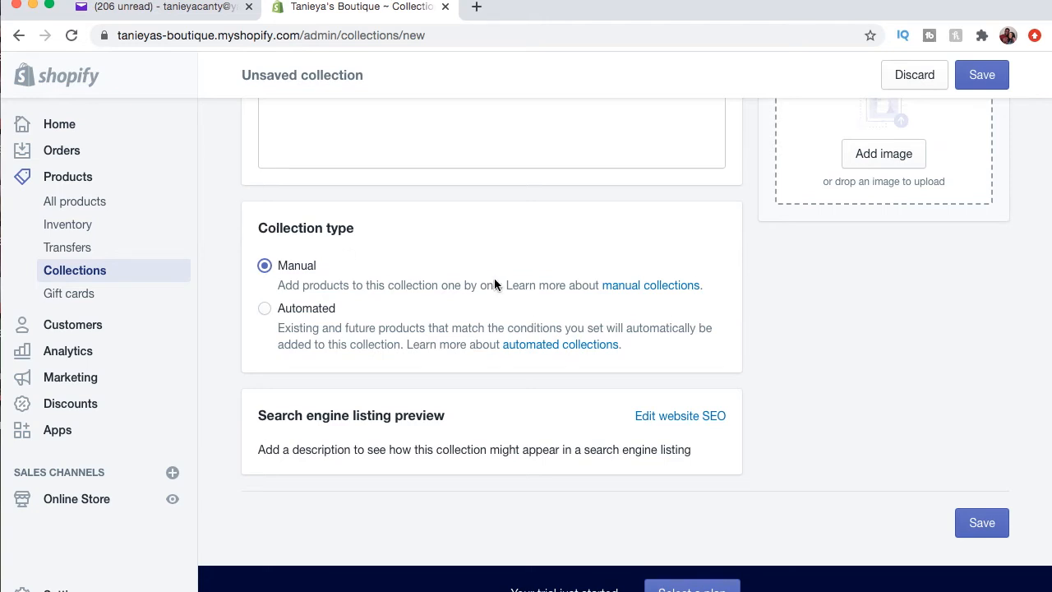
scroll(494, 277, "up", 5)
scroll(494, 279, "down", 6)
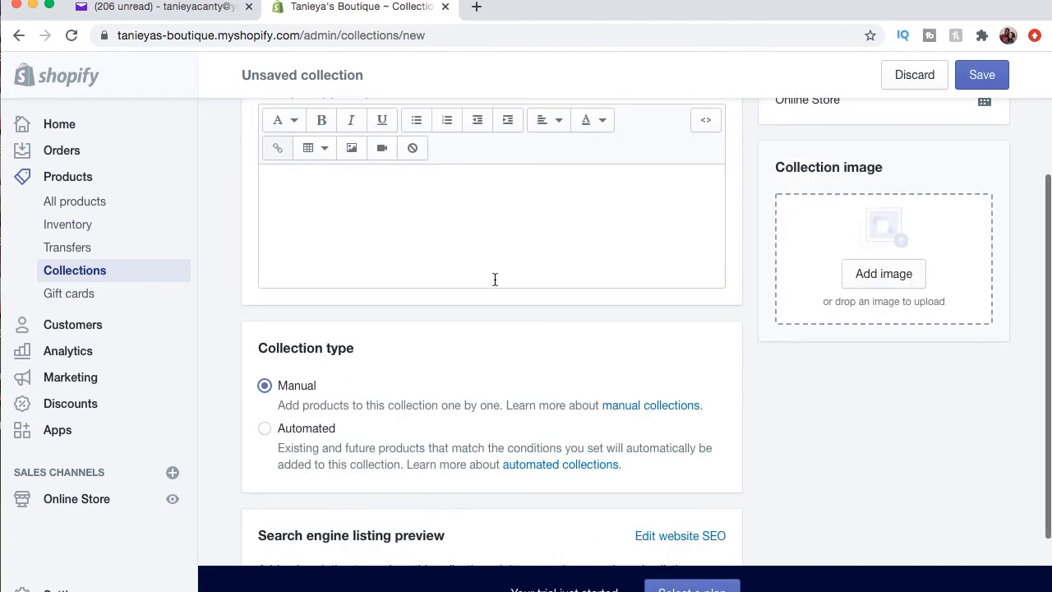
scroll(494, 278, "up", 5)
scroll(493, 277, "down", 1)
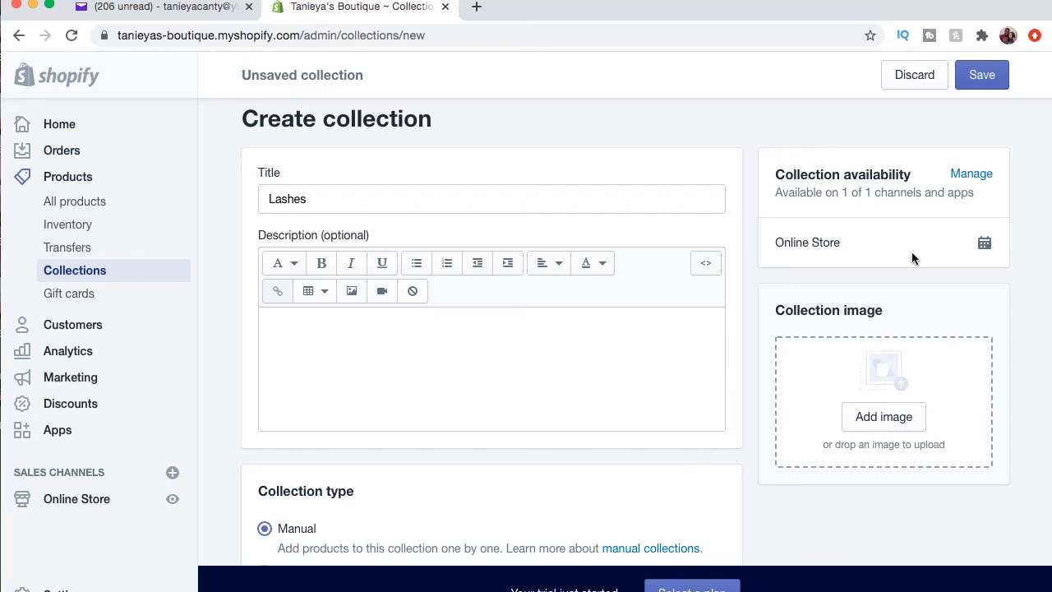
- Upload IMG_2901.jpg from the Desktop as the collection image and save the collection
scroll(898, 309, "down", 2)
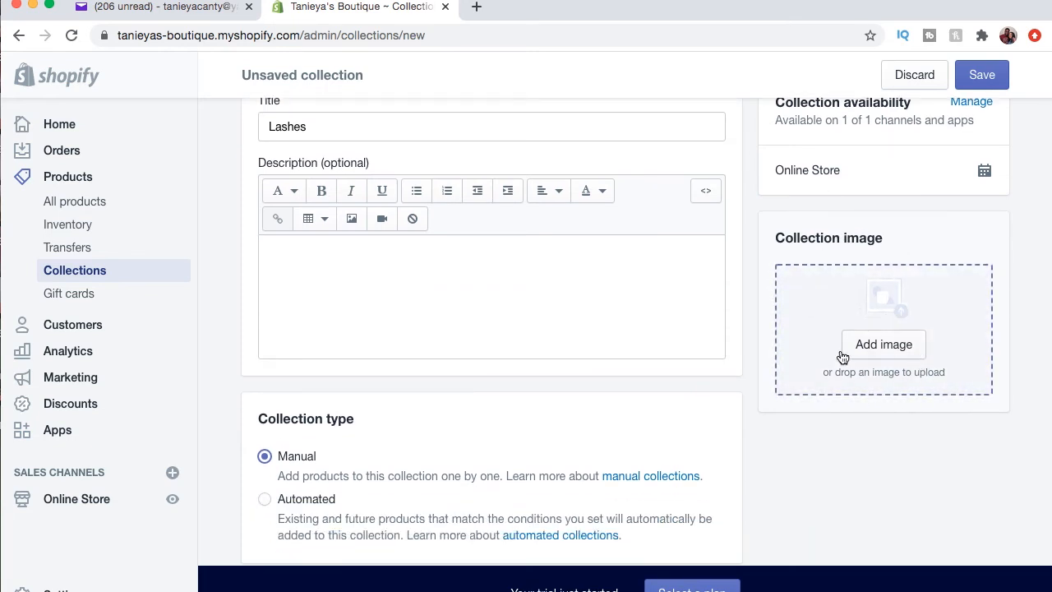
left_click(869, 349)
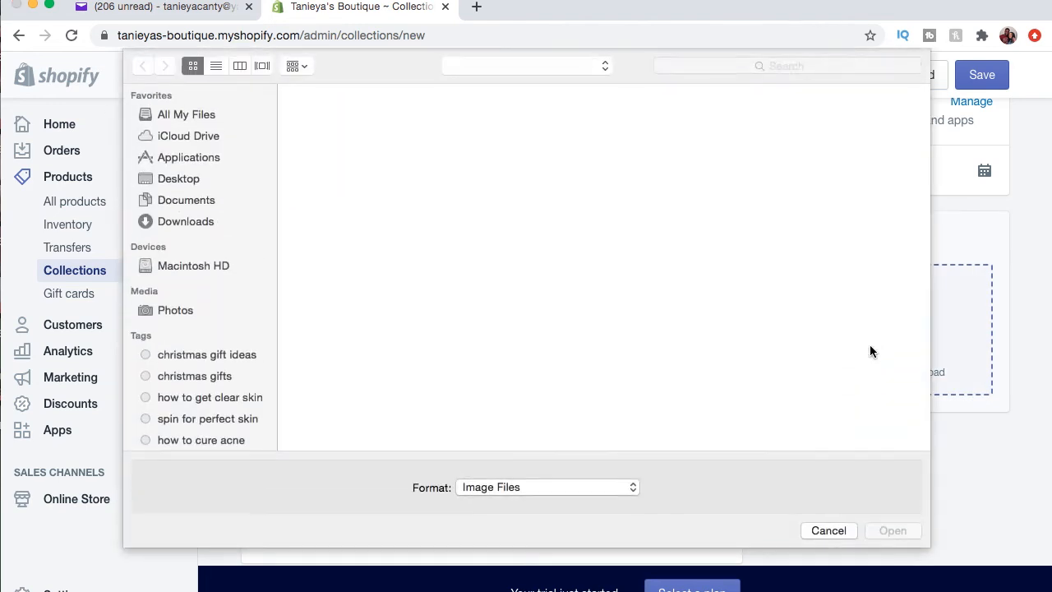
scroll(543, 280, "down", 1)
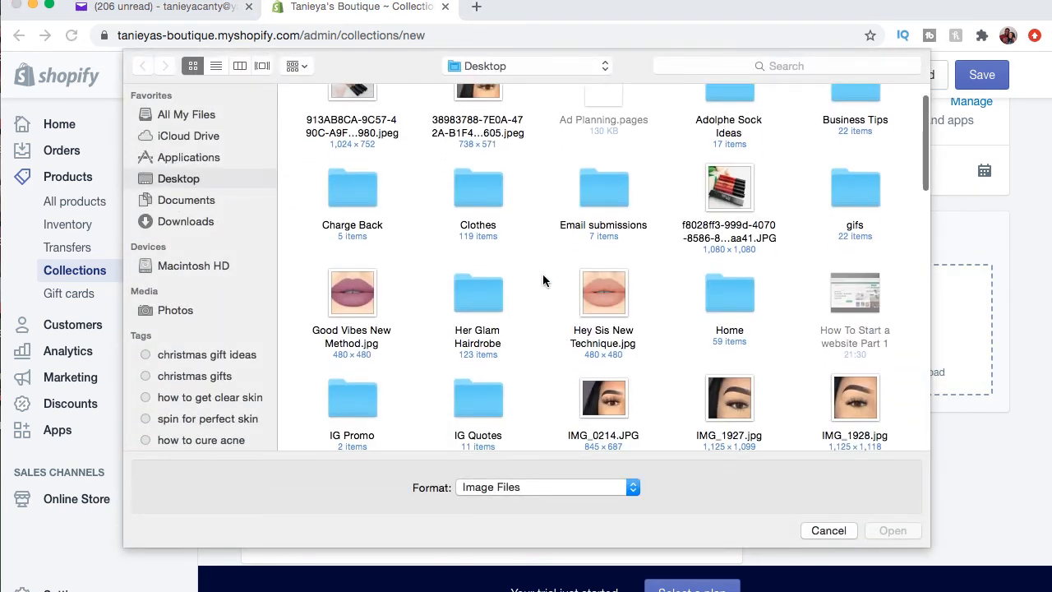
scroll(542, 280, "down", 5)
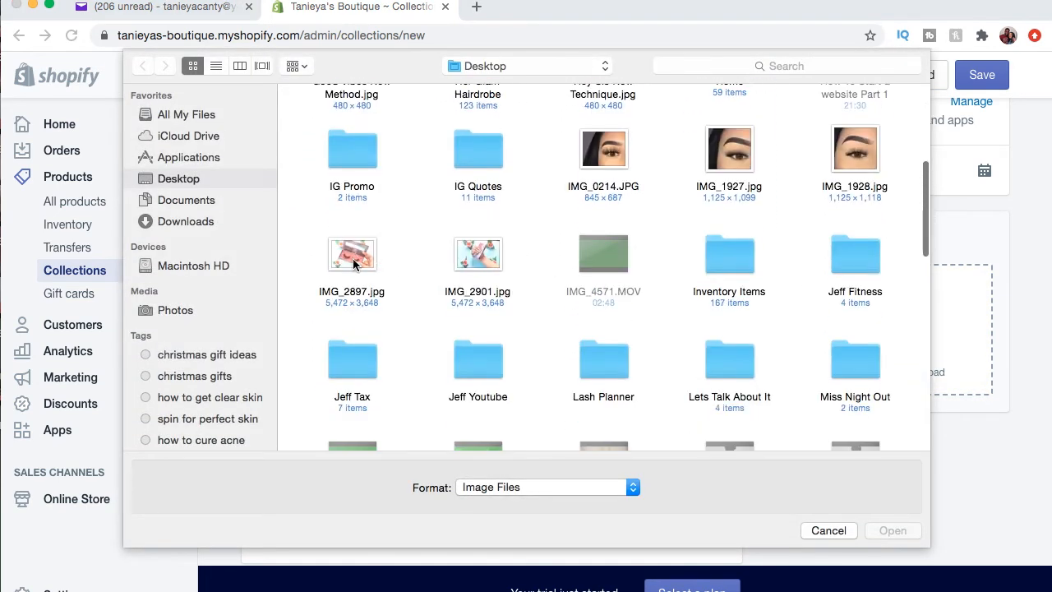
left_click(480, 261)
left_click(893, 530)
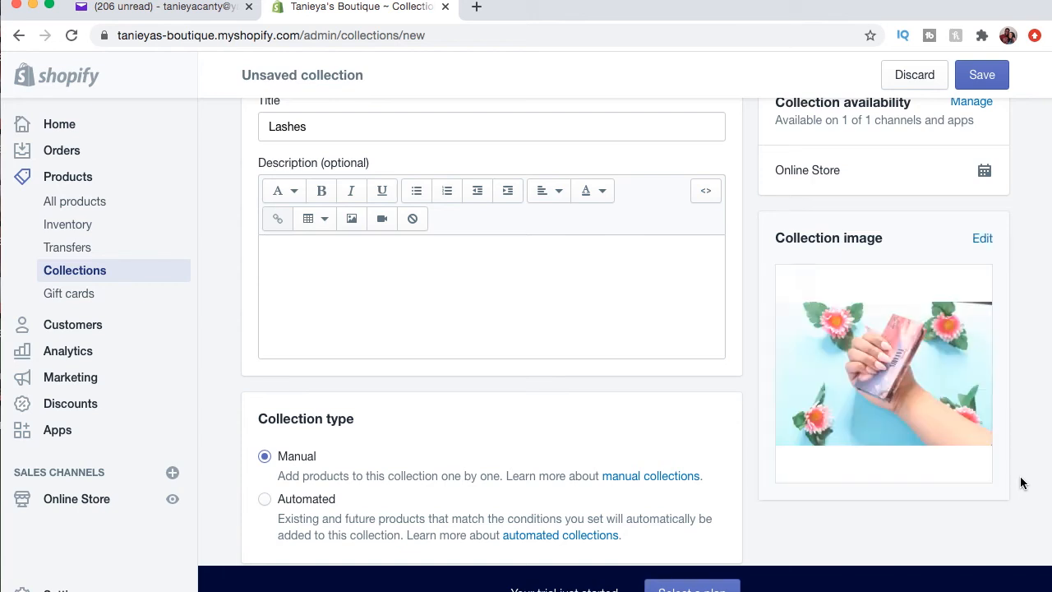
left_click(974, 85)
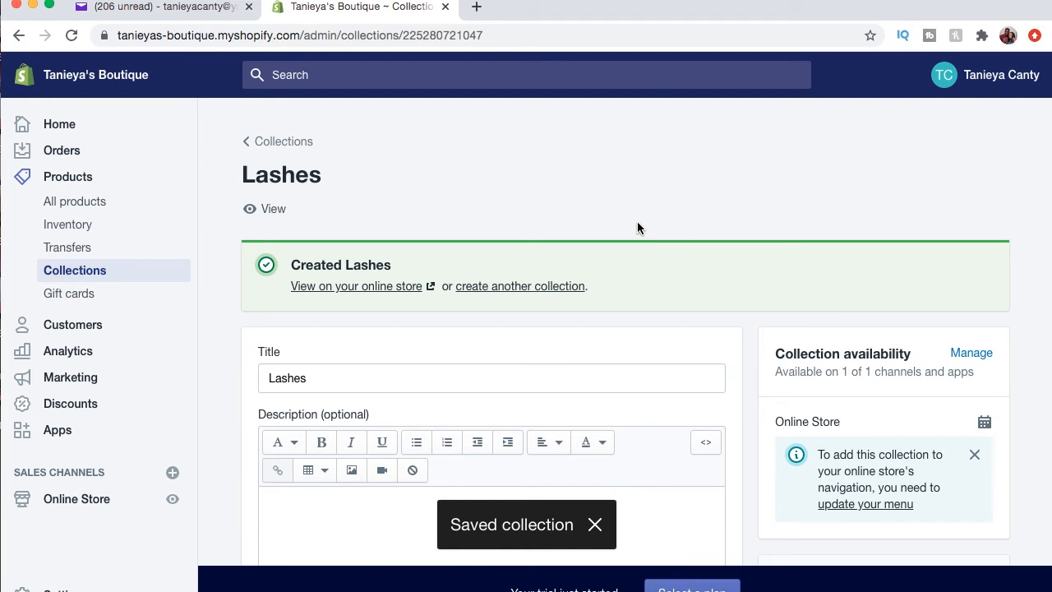
- Return to the list of collections and open the Lashes collection from it
scroll(637, 227, "down", 2)
scroll(632, 226, "up", 2)
left_click(284, 141)
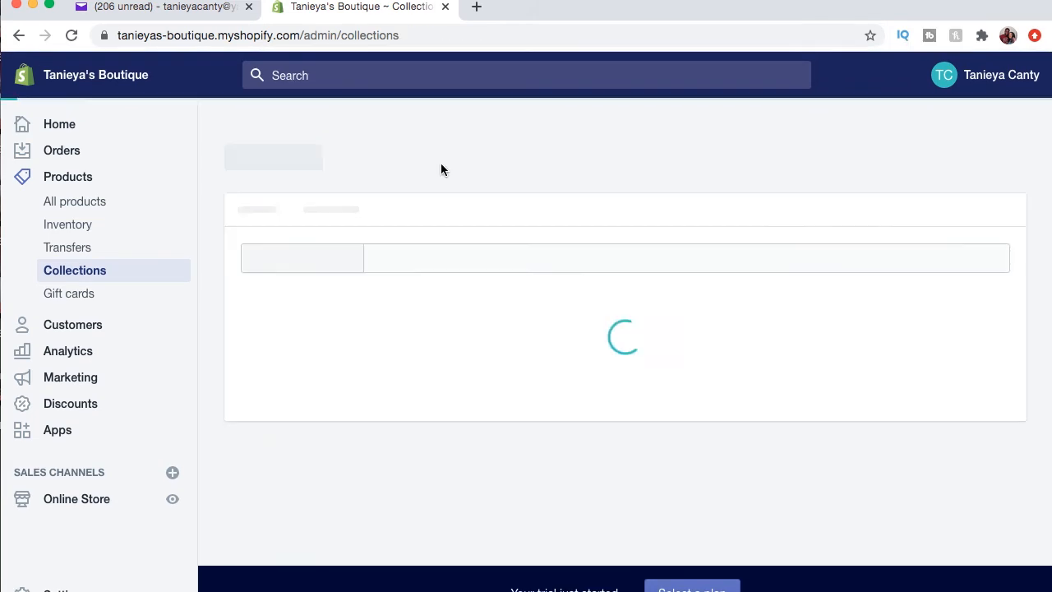
scroll(561, 189, "down", 1)
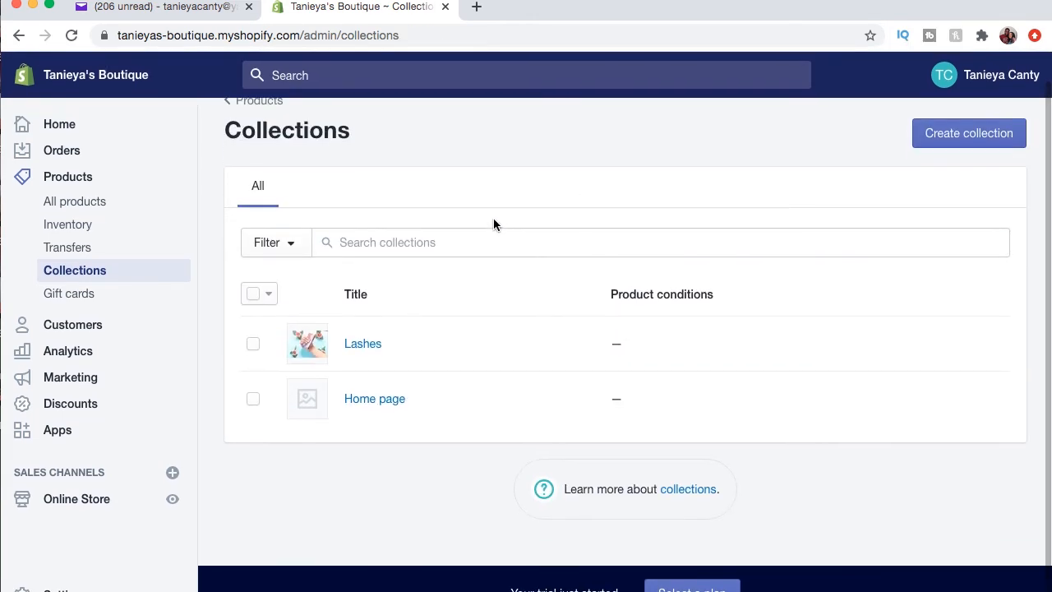
scroll(411, 176, "up", 1)
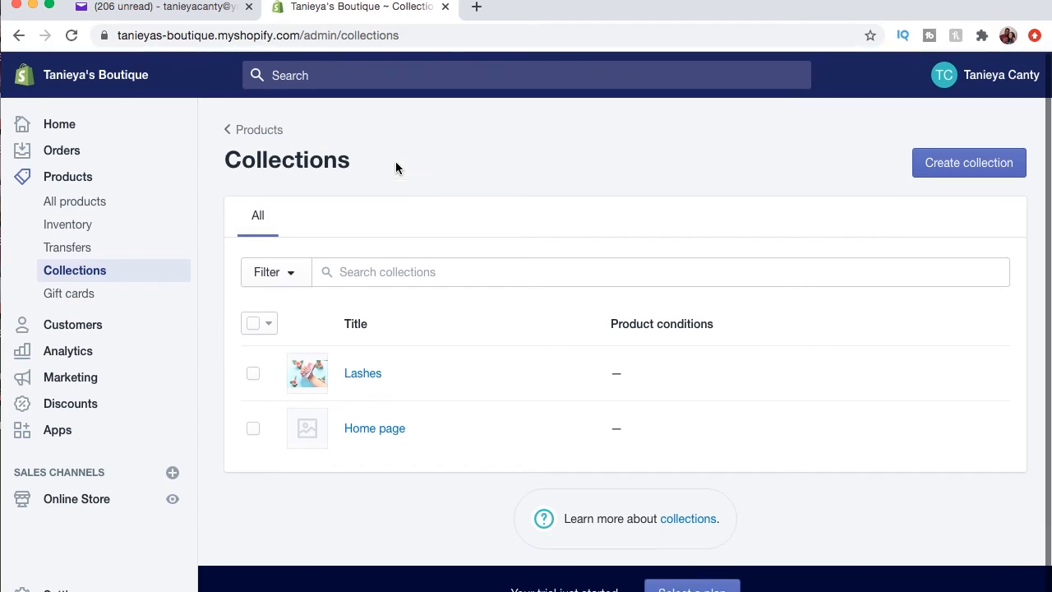
left_click(368, 382)
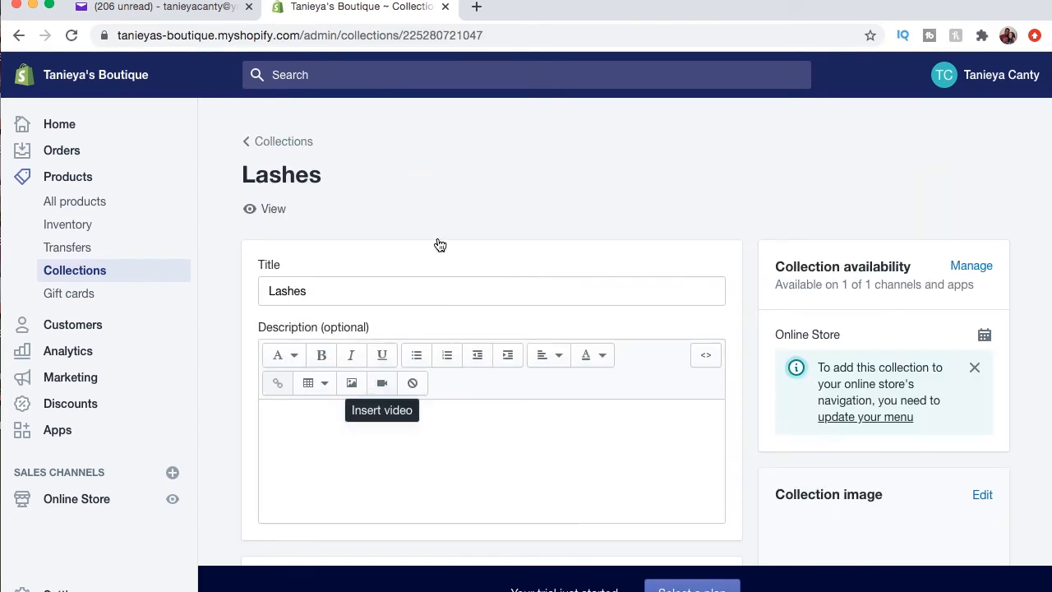
- Add the products Dream, Fly and Sky to the Lashes collection
scroll(466, 212, "down", 3)
scroll(466, 212, "down", 8)
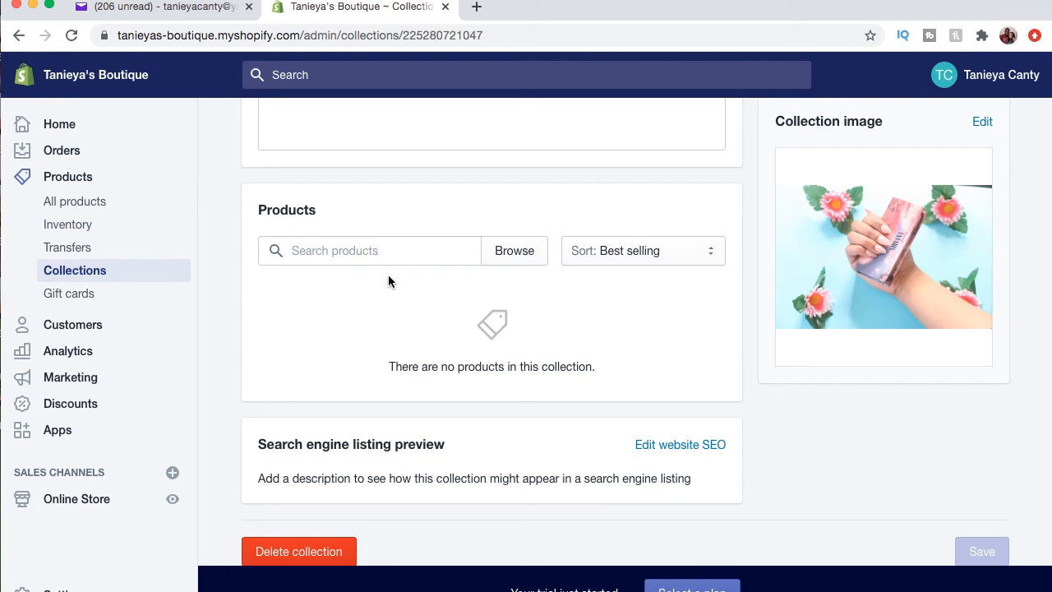
left_click(514, 250)
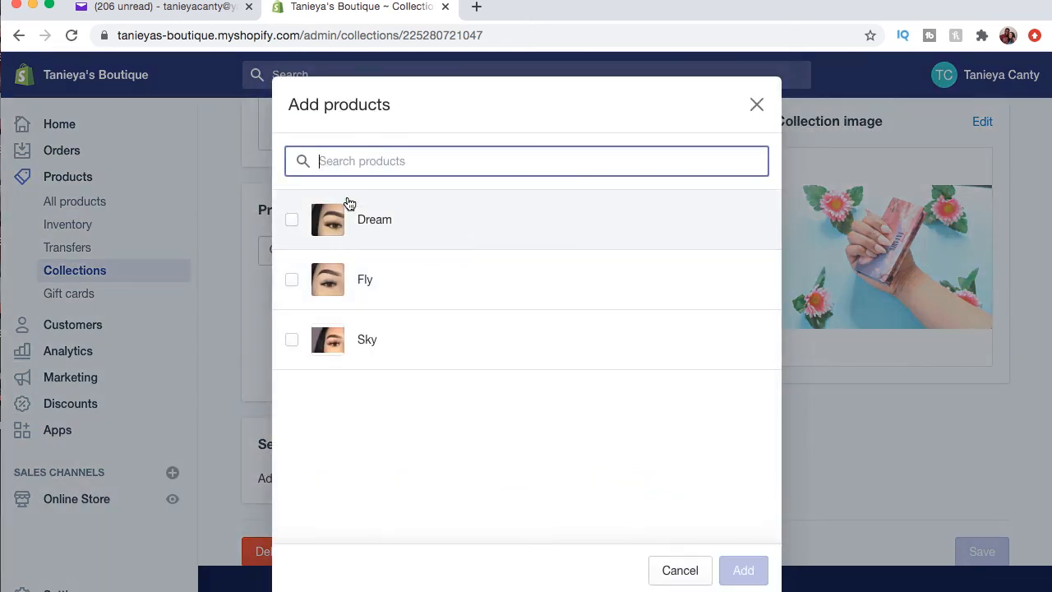
left_click(292, 220)
left_click(292, 279)
left_click(293, 340)
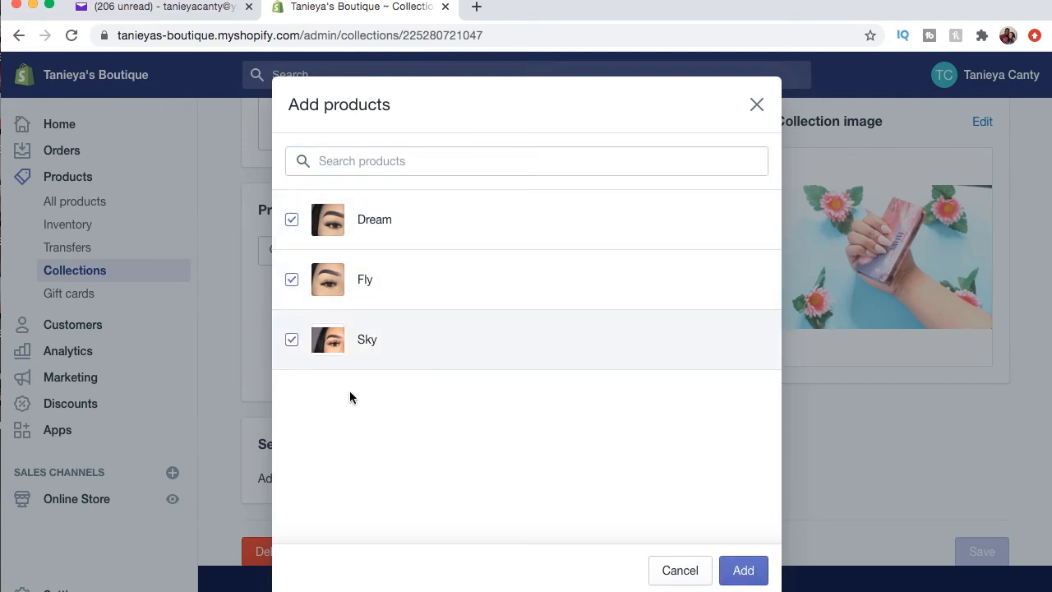
left_click(743, 570)
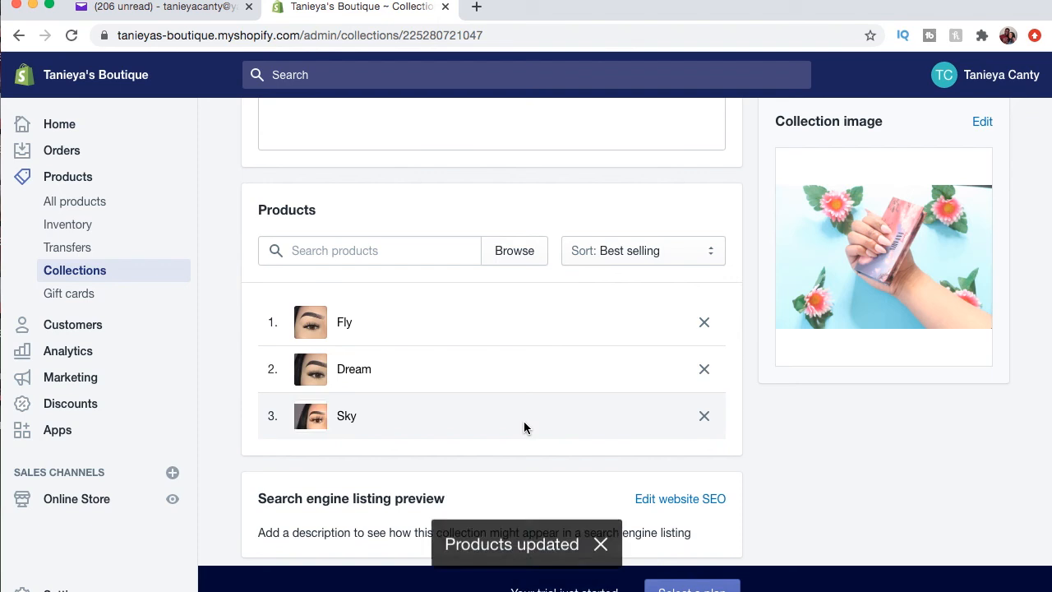
- Review the Lashes collection's details and product list, and return to the list of collections
scroll(429, 345, "down", 3)
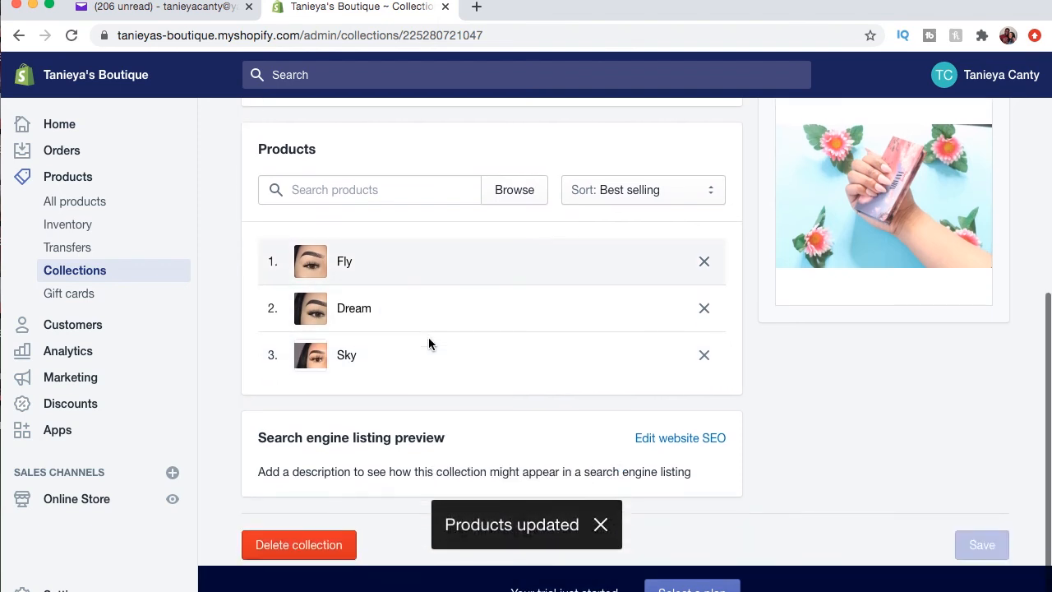
scroll(430, 345, "up", 10)
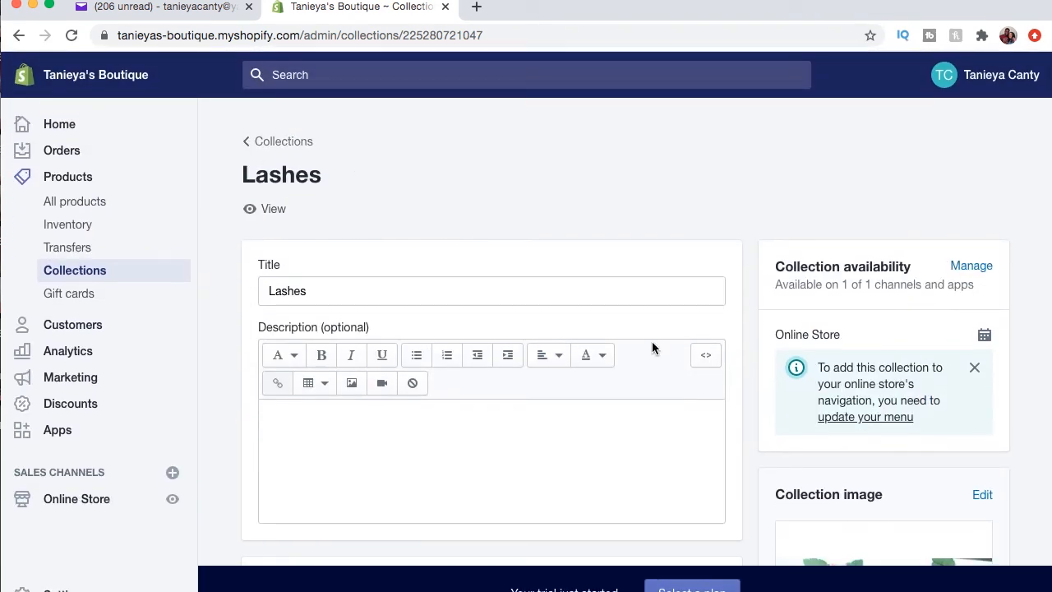
scroll(651, 345, "down", 10)
scroll(651, 345, "up", 10)
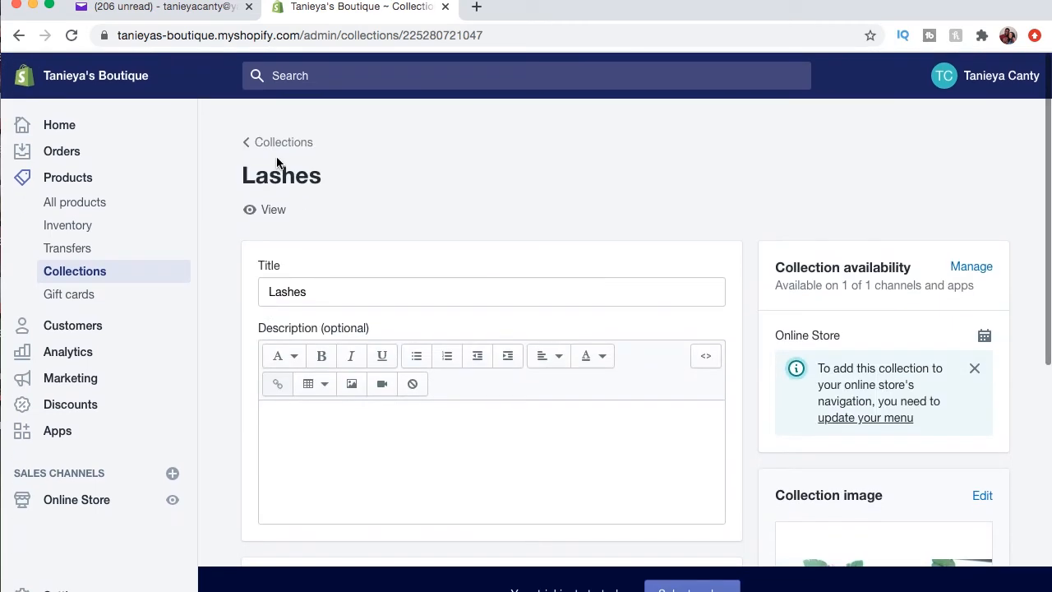
left_click(281, 142)
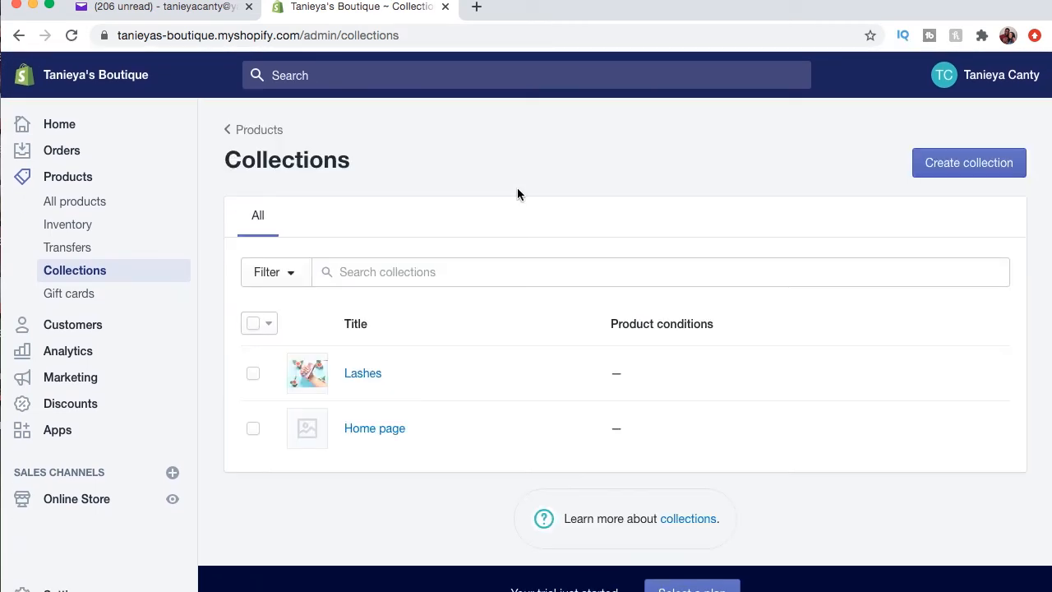
- Open the online store's Brooklyn theme for customization and show the home page's Collection list section settings
left_click(77, 500)
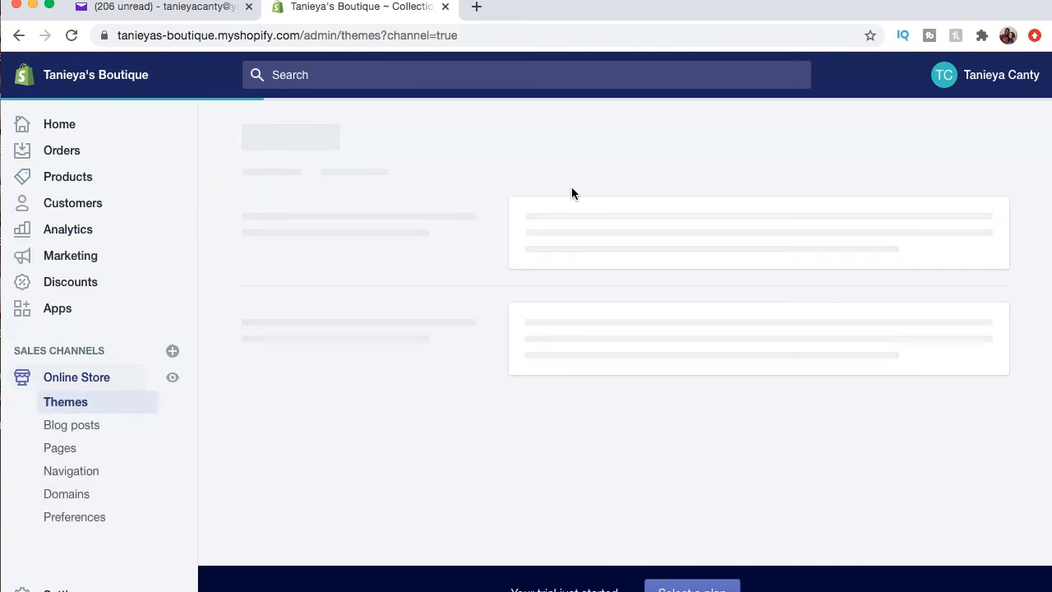
scroll(657, 190, "down", 10)
left_click(966, 249)
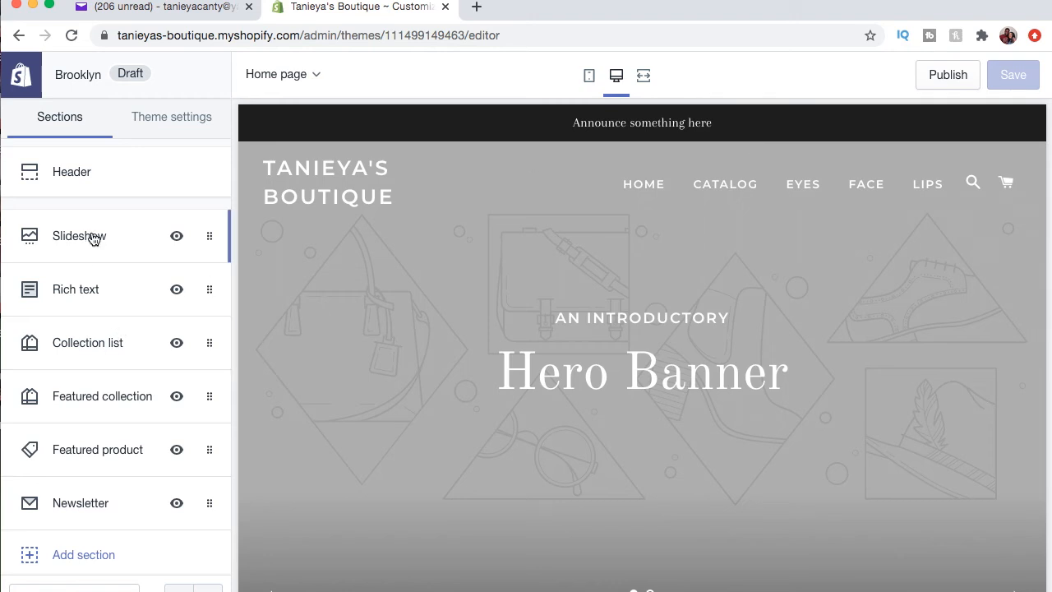
scroll(112, 317, "down", 1)
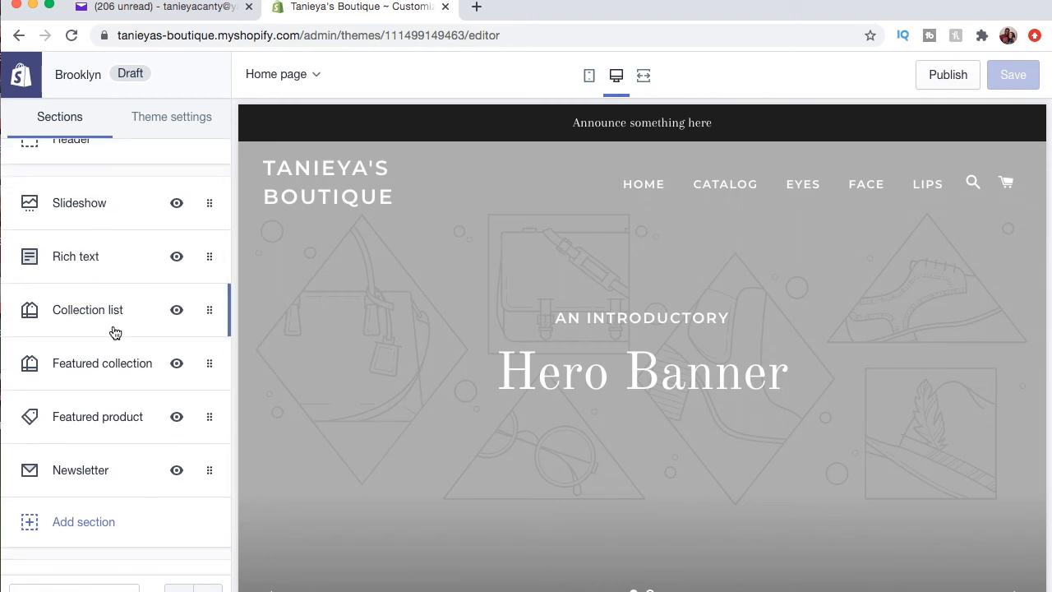
left_click(210, 312)
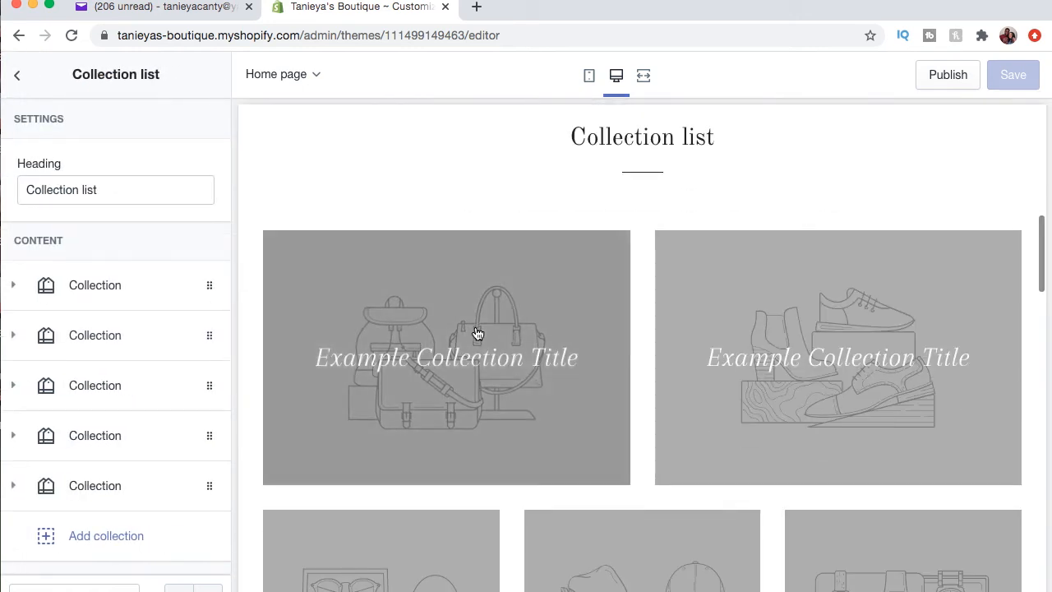
- Remove the Collection list section from the home page
scroll(477, 331, "down", 2)
scroll(280, 303, "up", 1)
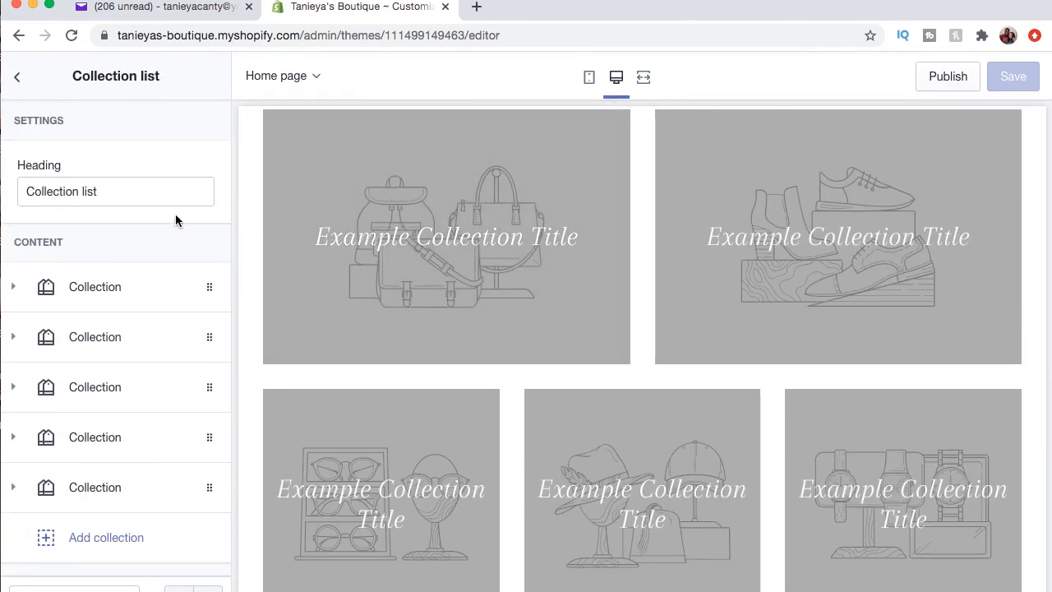
scroll(170, 273, "down", 2)
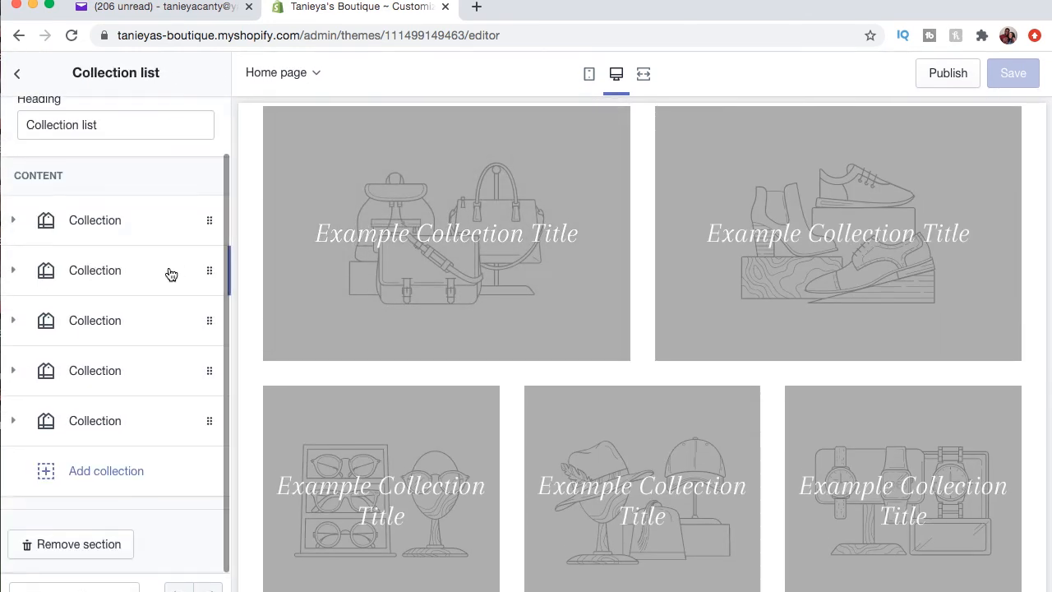
left_click(100, 558)
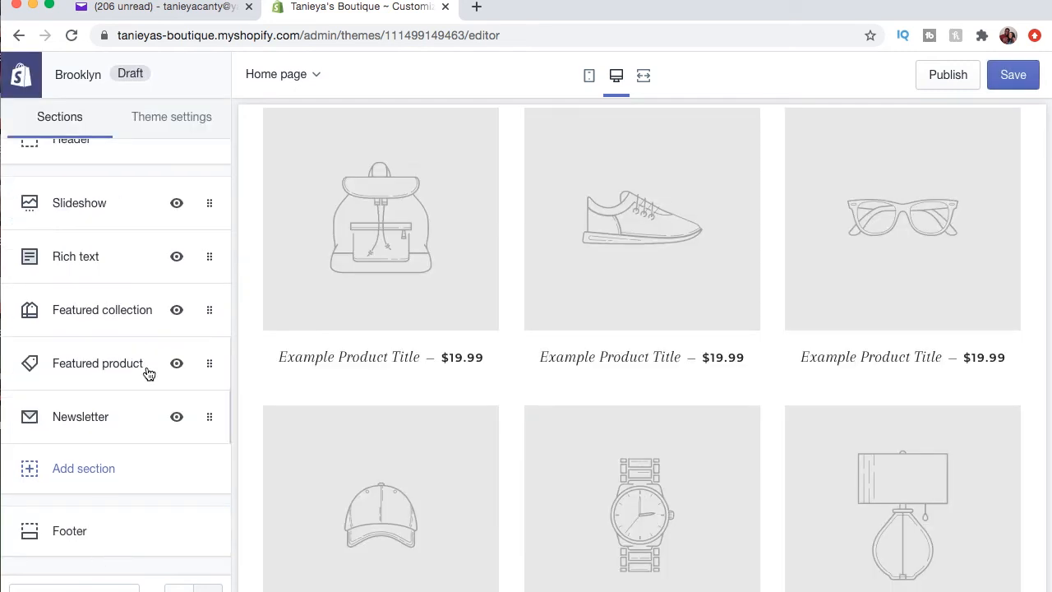
- Examine the Slideshow section's settings and the home page preview down to the featured collection, and return to the section list
scroll(147, 371, "up", 1)
left_click(99, 235)
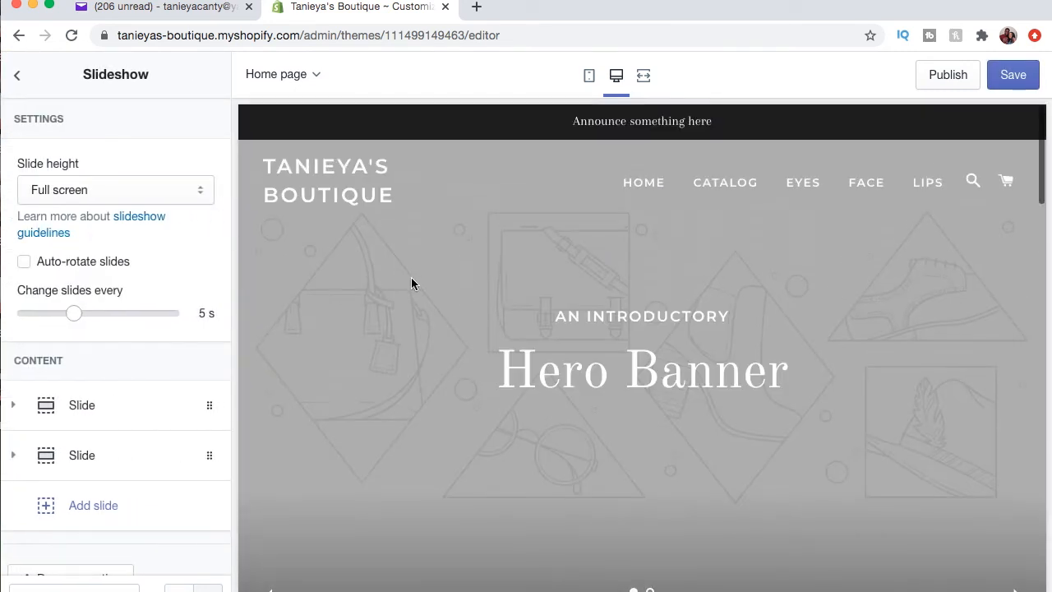
scroll(411, 277, "down", 5)
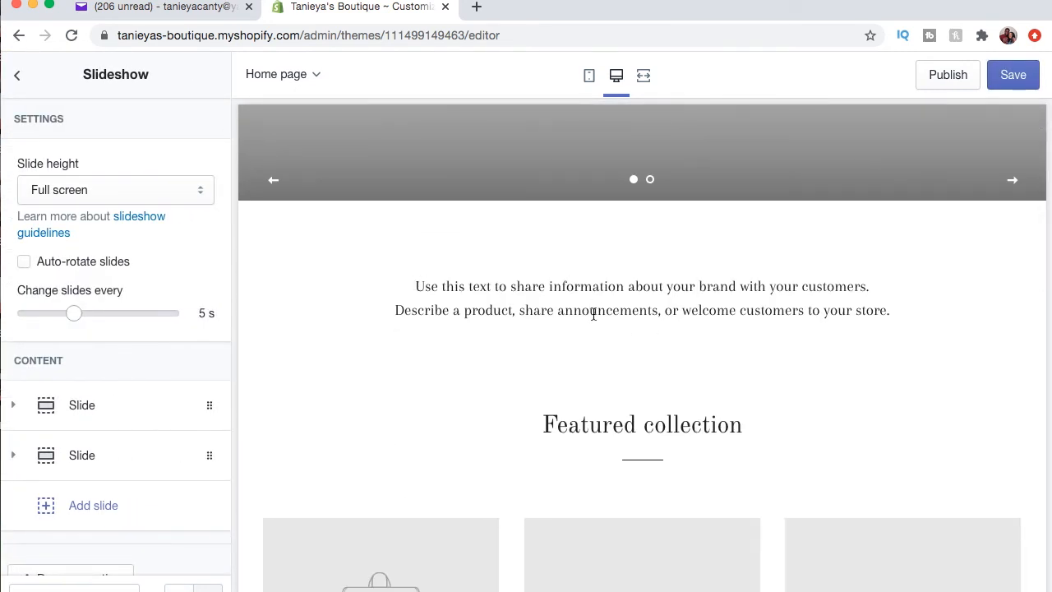
scroll(594, 314, "down", 4)
scroll(714, 441, "down", 3)
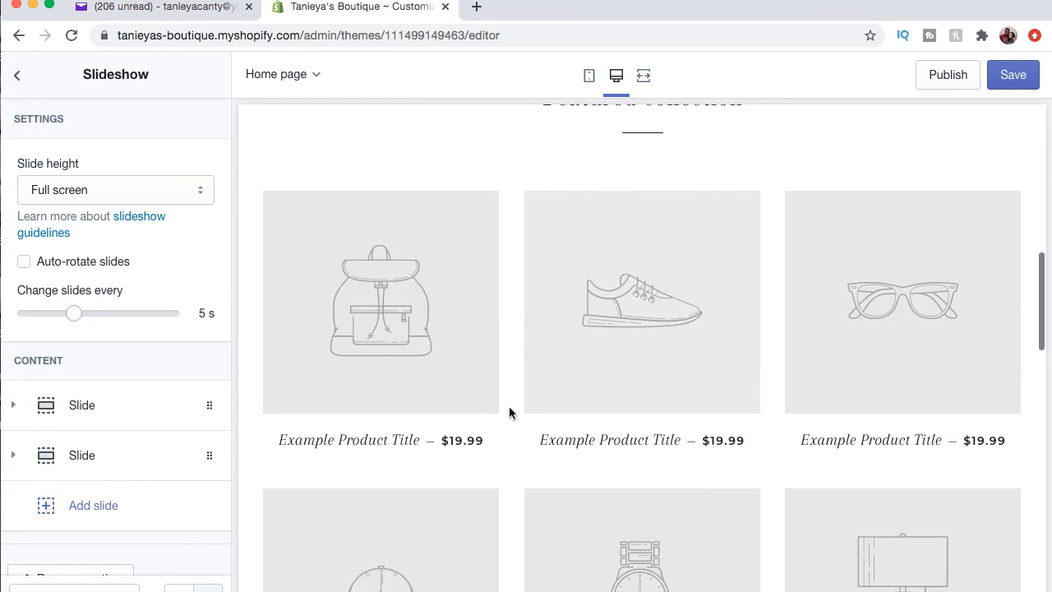
left_click(18, 81)
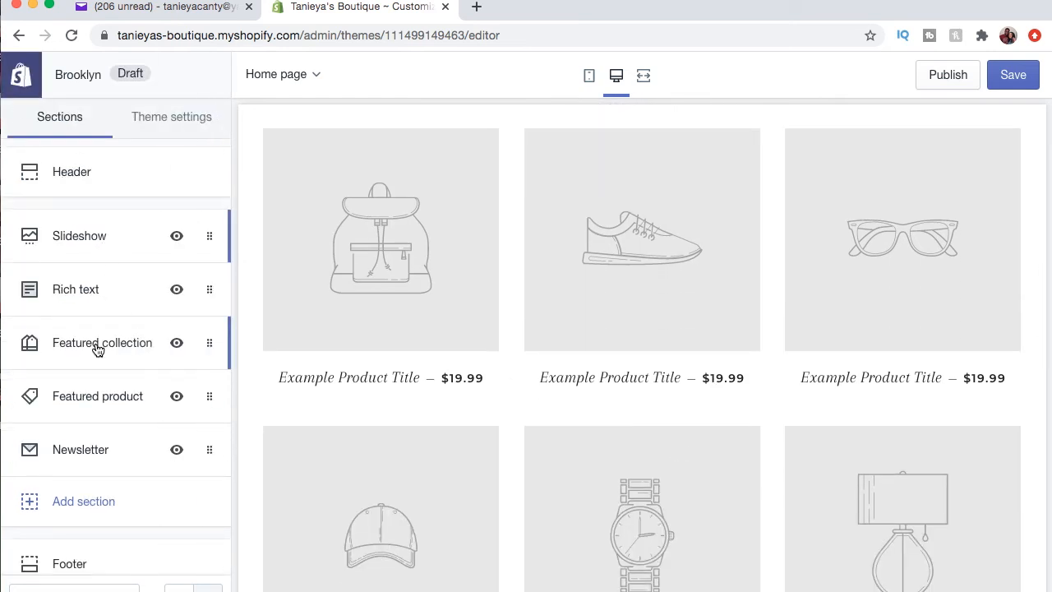
- Assign the Lashes collection to the home page's Featured collection section
left_click(137, 345)
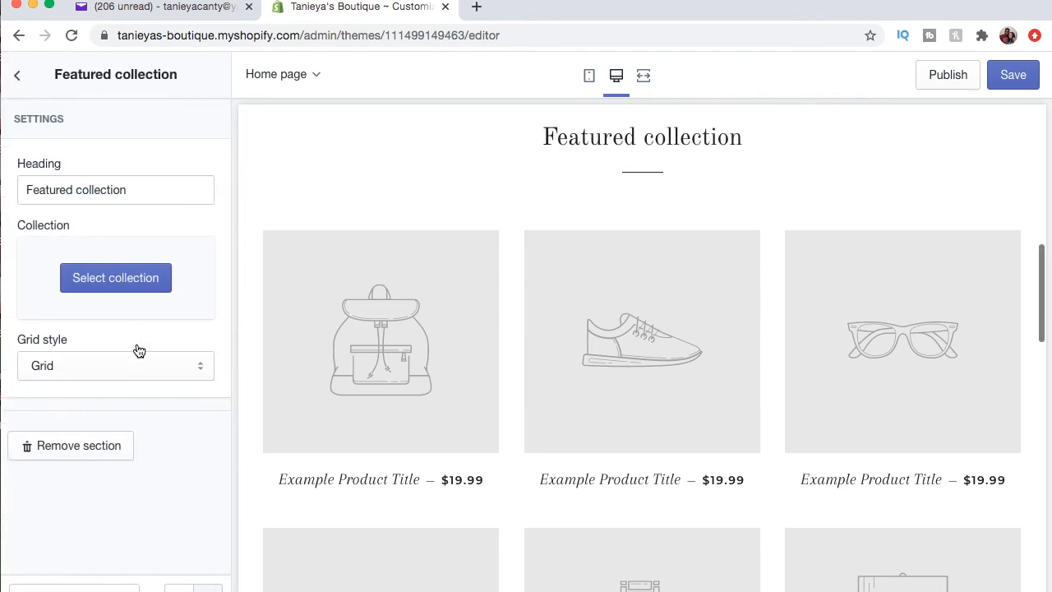
left_click(99, 288)
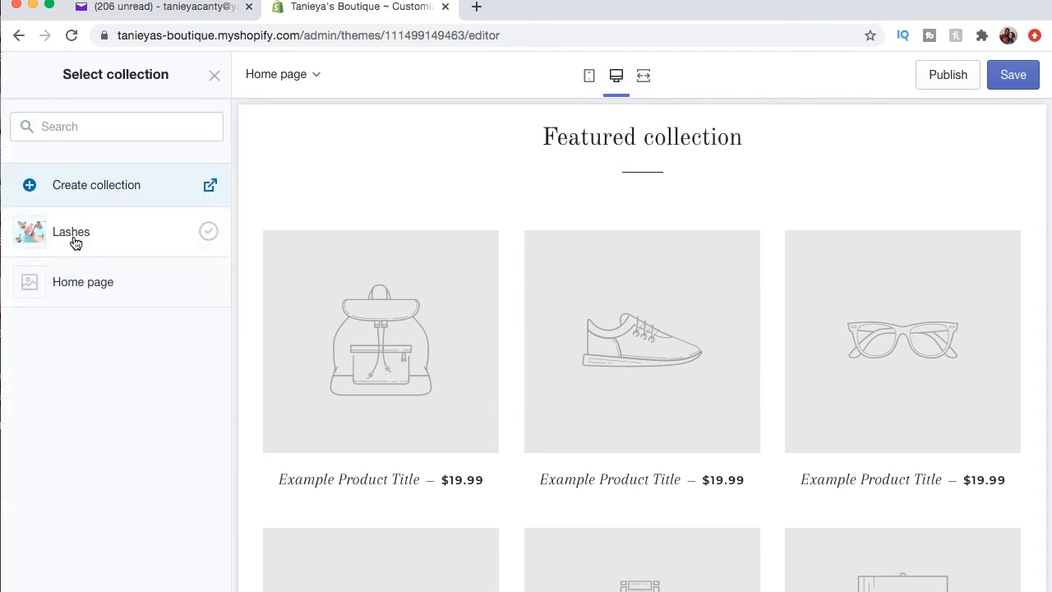
left_click(75, 240)
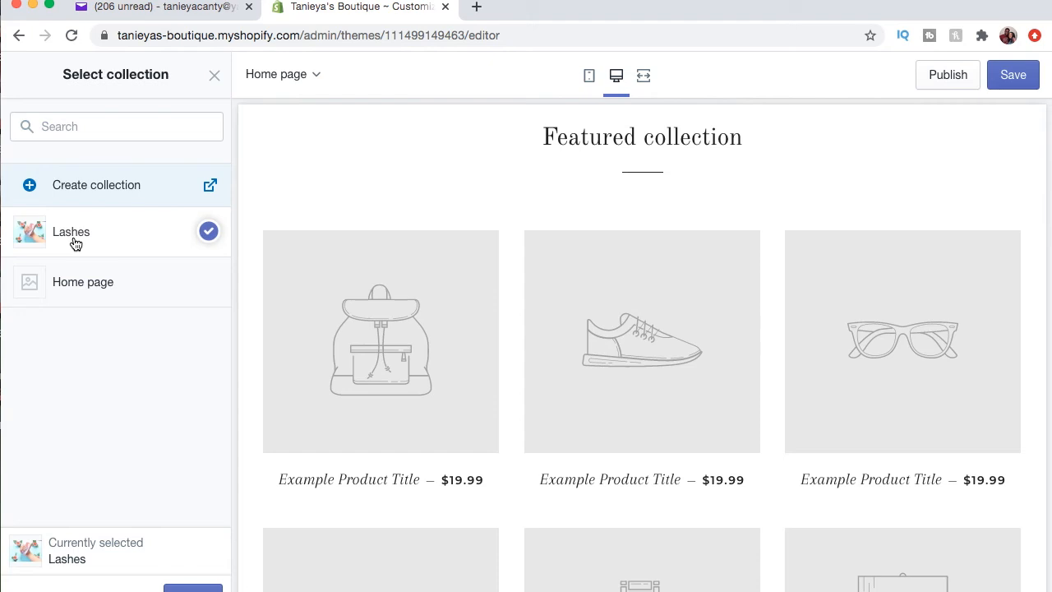
left_click(192, 587)
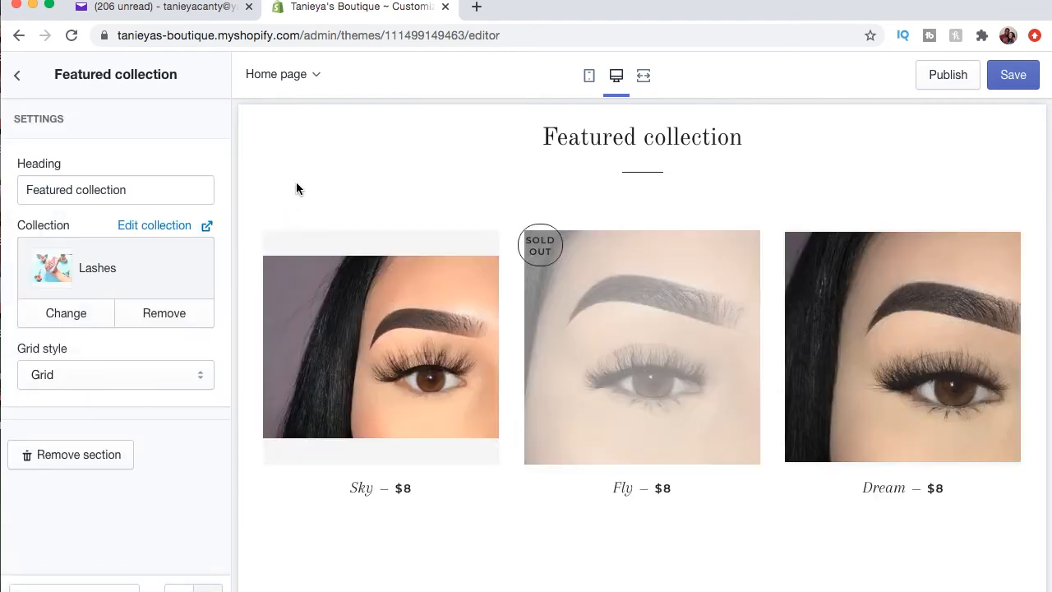
- Change the Featured collection section's heading to "Lash Line"
scroll(441, 216, "up", 2)
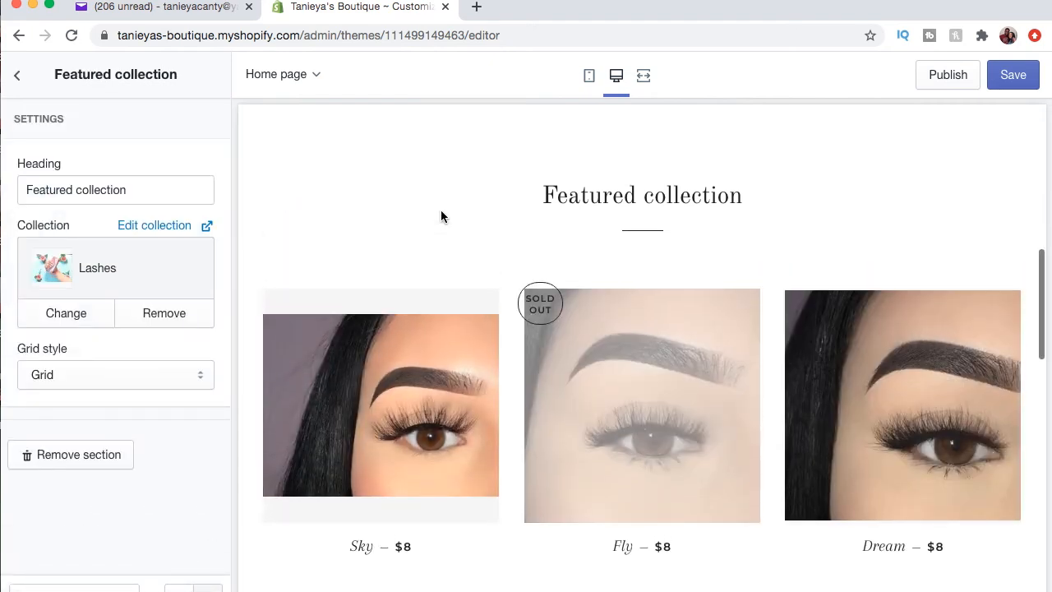
scroll(440, 216, "up", 2)
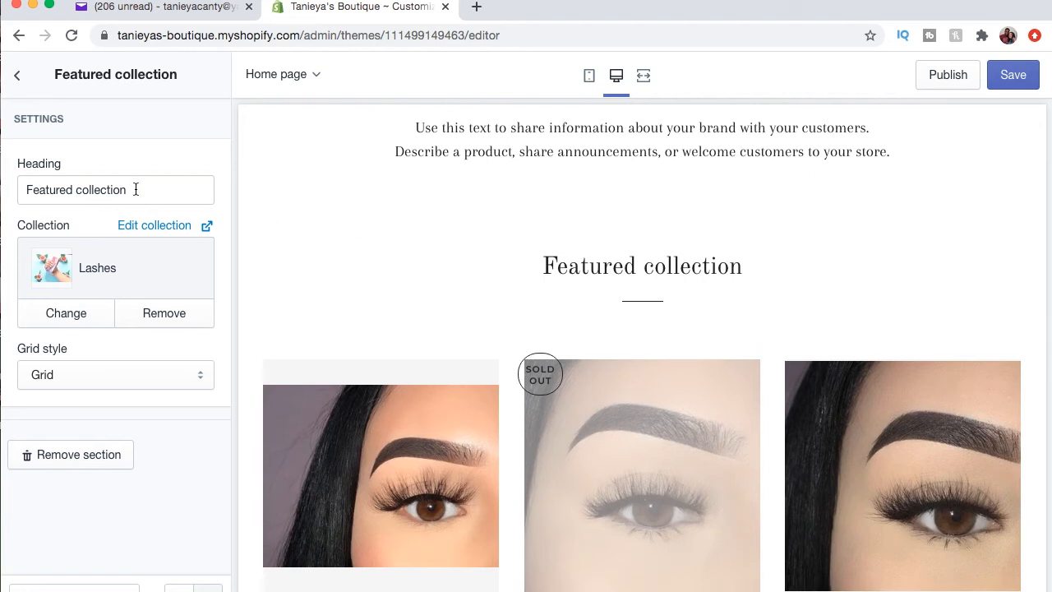
left_click_drag(135, 189, 2, 188)
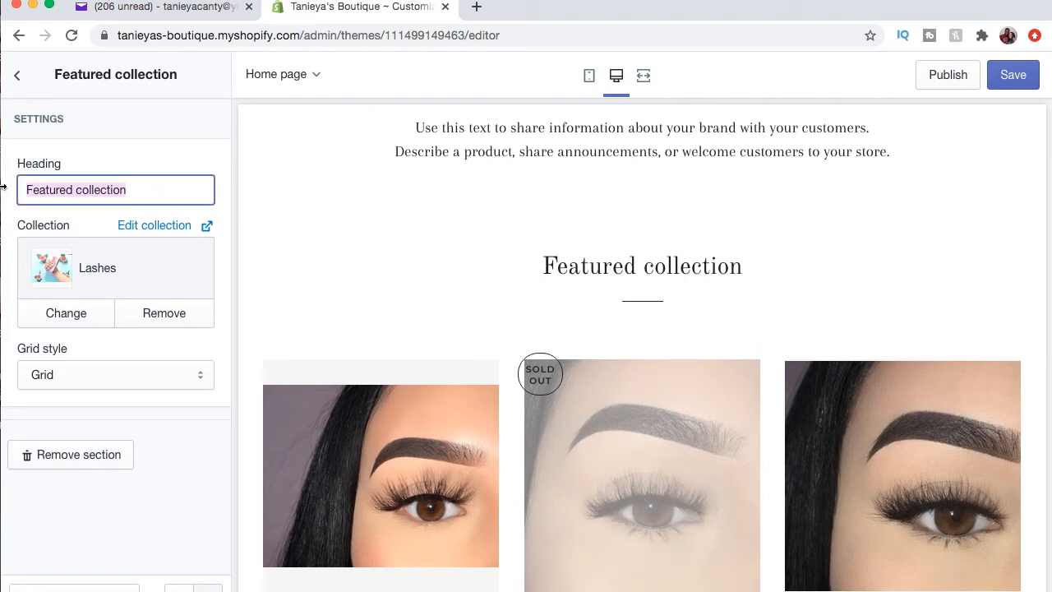
type("Natu")
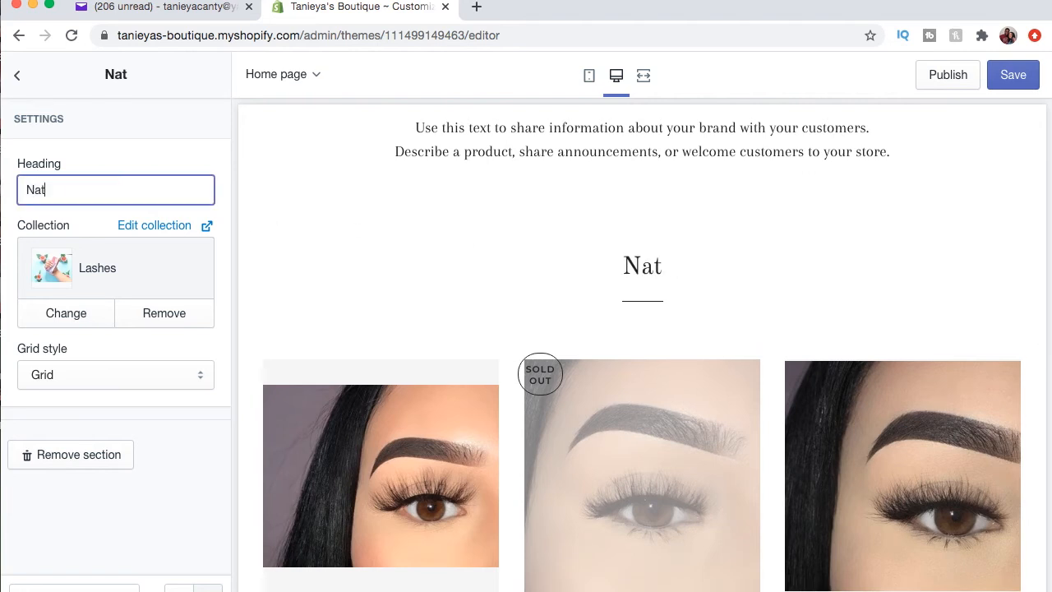
key("BackSpace")
key("BackSpace")
key("BackSpace")
key("BackSpace")
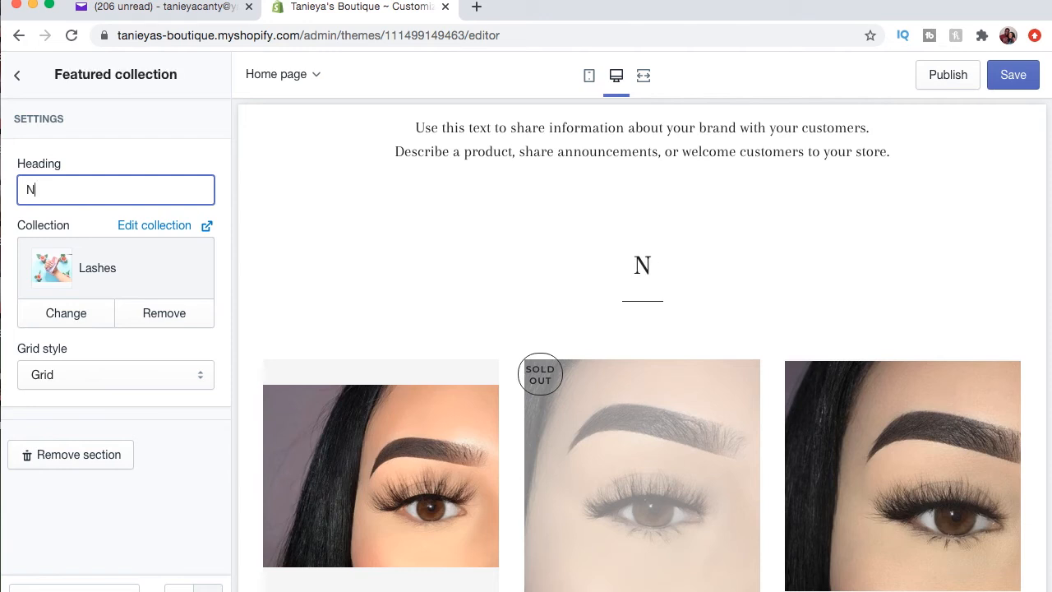
type("atur")
key("BackSpace")
key("BackSpace")
key("BackSpace")
key("BackSpace")
key("BackSpace")
type("Lash Line")
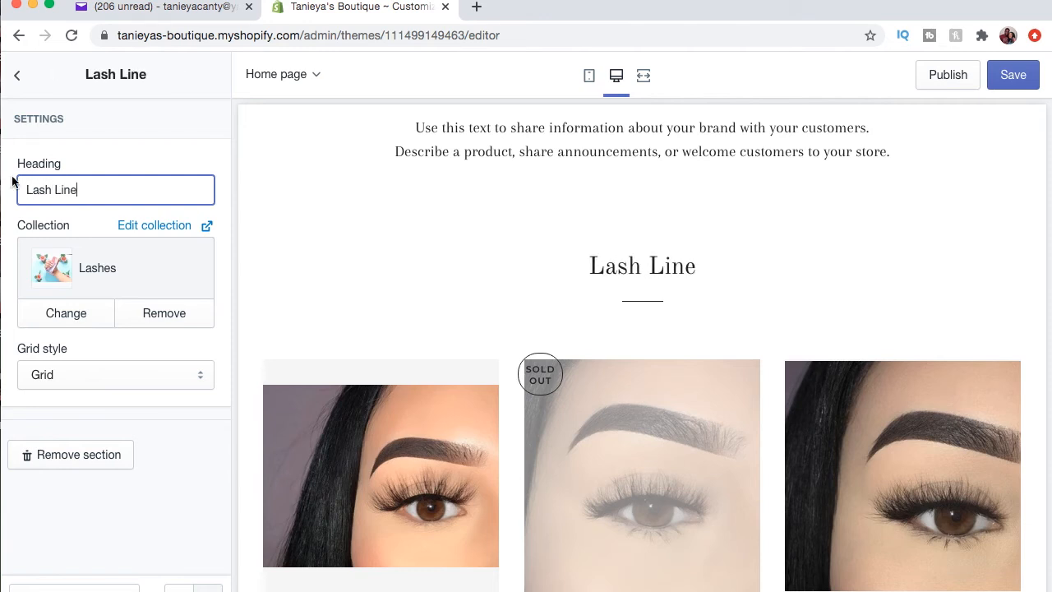
left_click(119, 162)
left_click(284, 207)
- Check the Lash Line products in the home page preview and save the theme changes
scroll(455, 243, "down", 1)
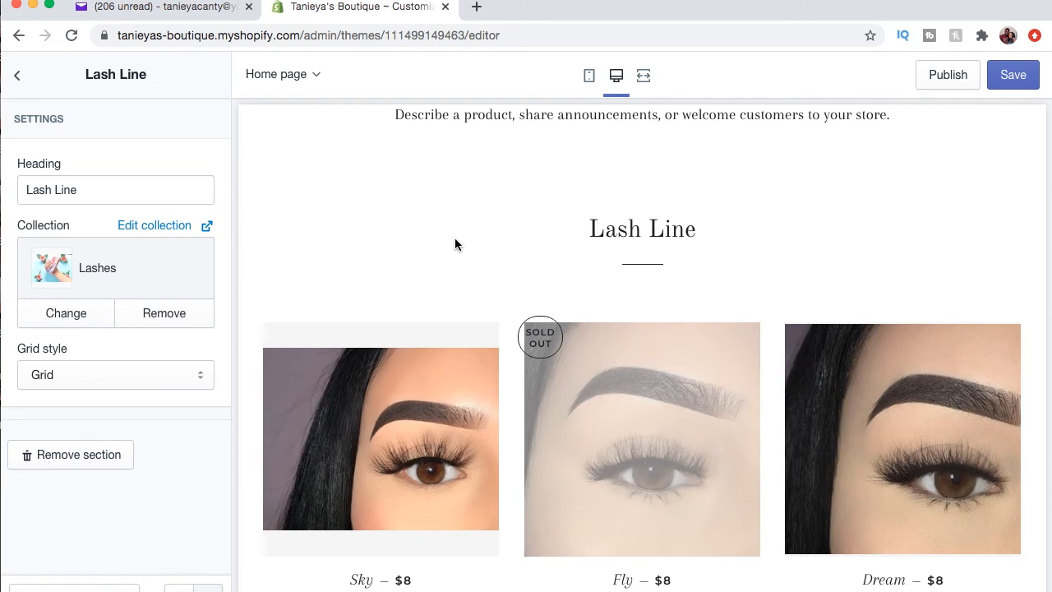
scroll(454, 244, "down", 2)
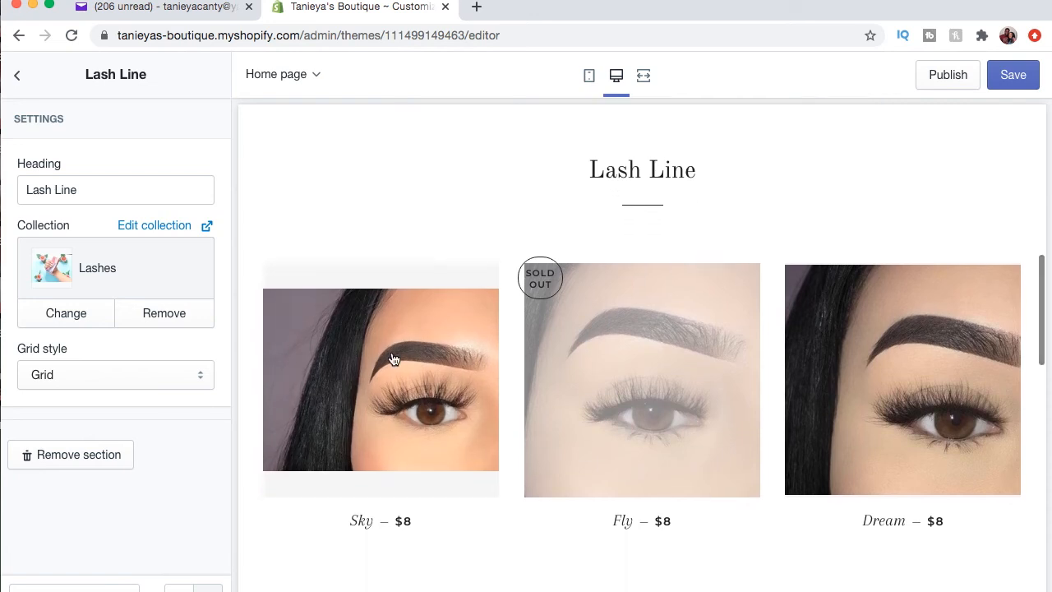
scroll(867, 222, "down", 1)
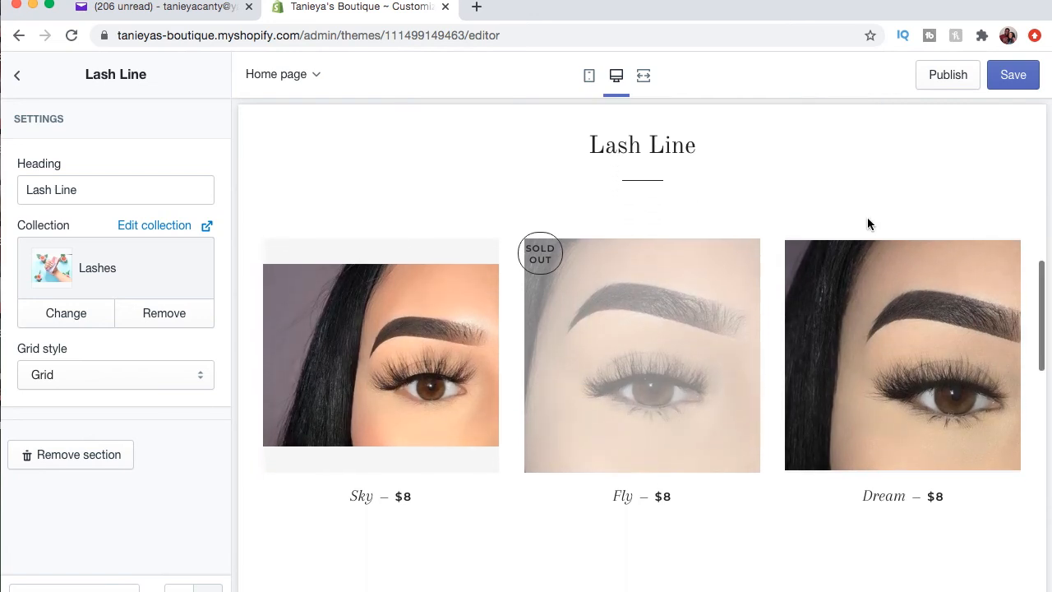
scroll(868, 222, "down", 1)
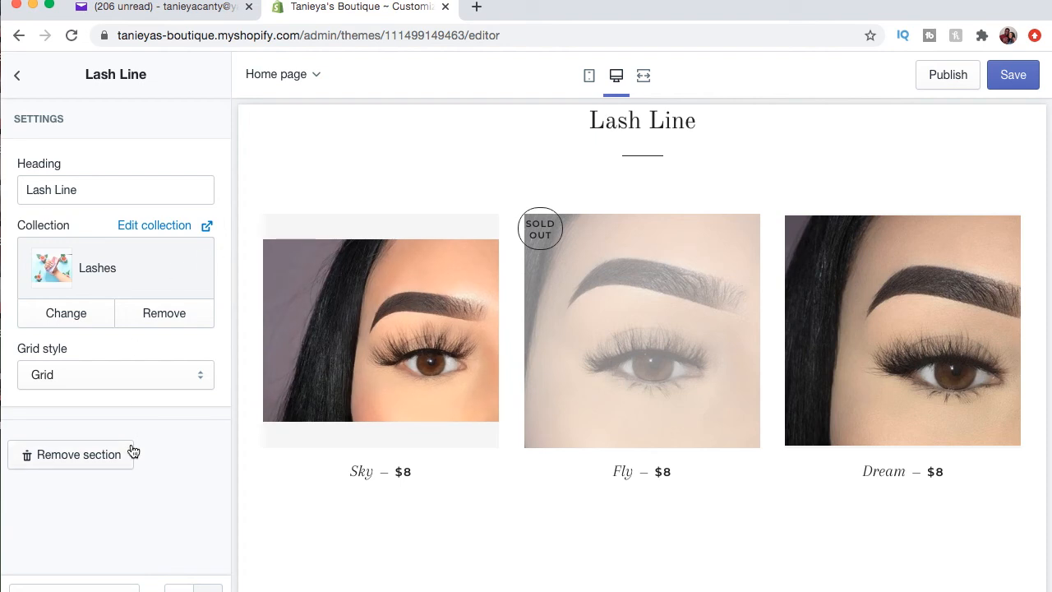
left_click(1007, 77)
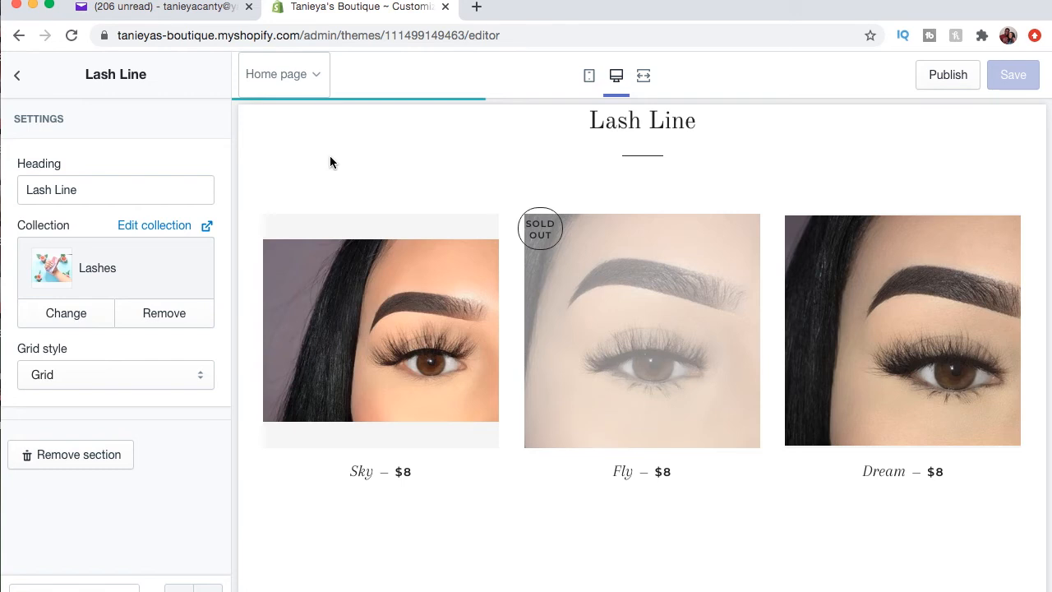
- Add another Featured collection section to the home page and return to the section list
left_click(16, 75)
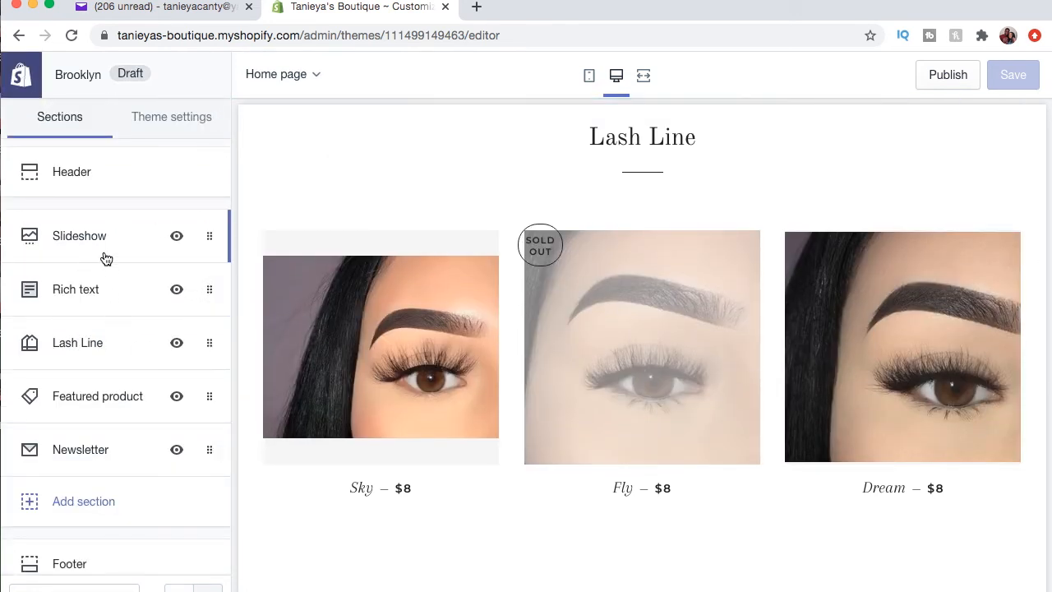
scroll(105, 260, "down", 1)
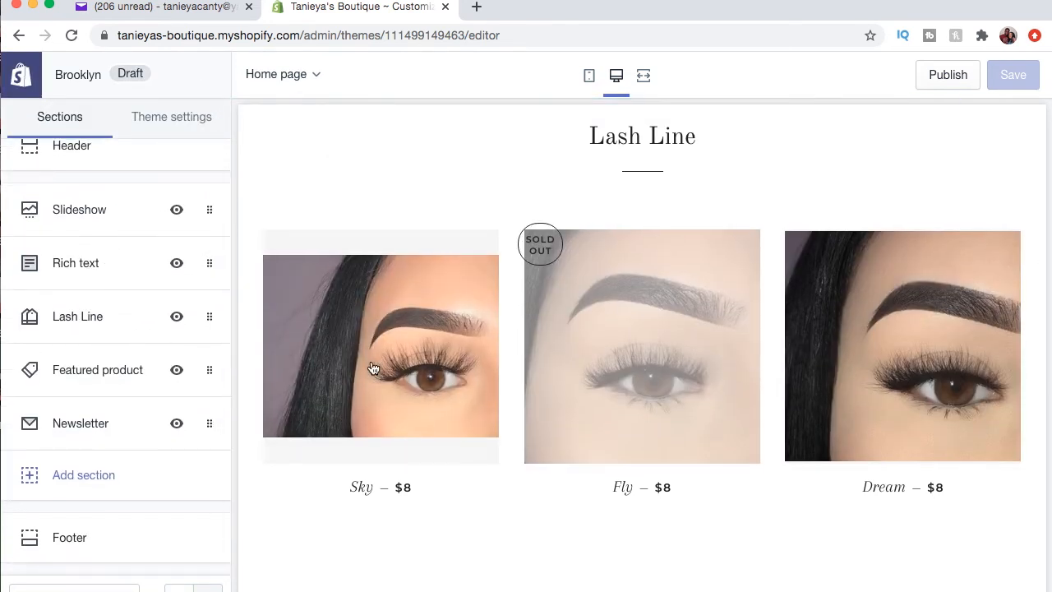
scroll(370, 363, "down", 3)
scroll(371, 367, "down", 3)
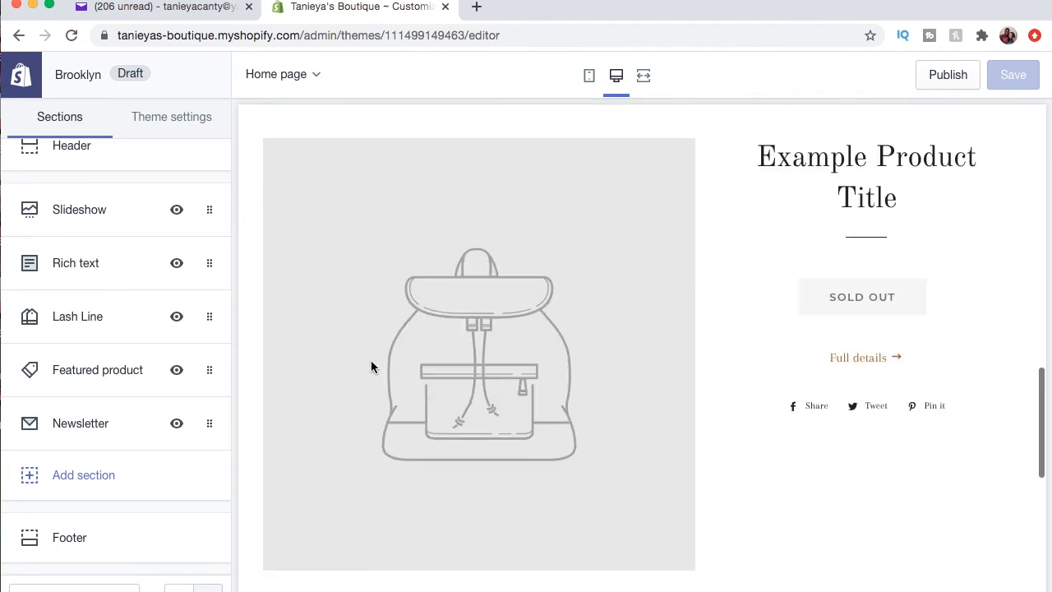
left_click(108, 476)
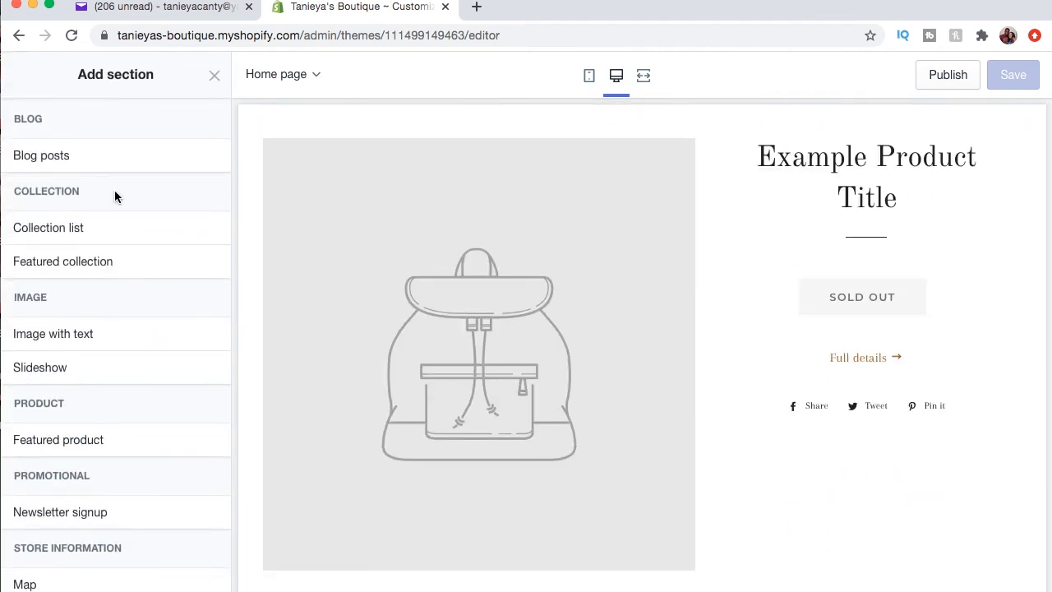
mouse_move(77, 261)
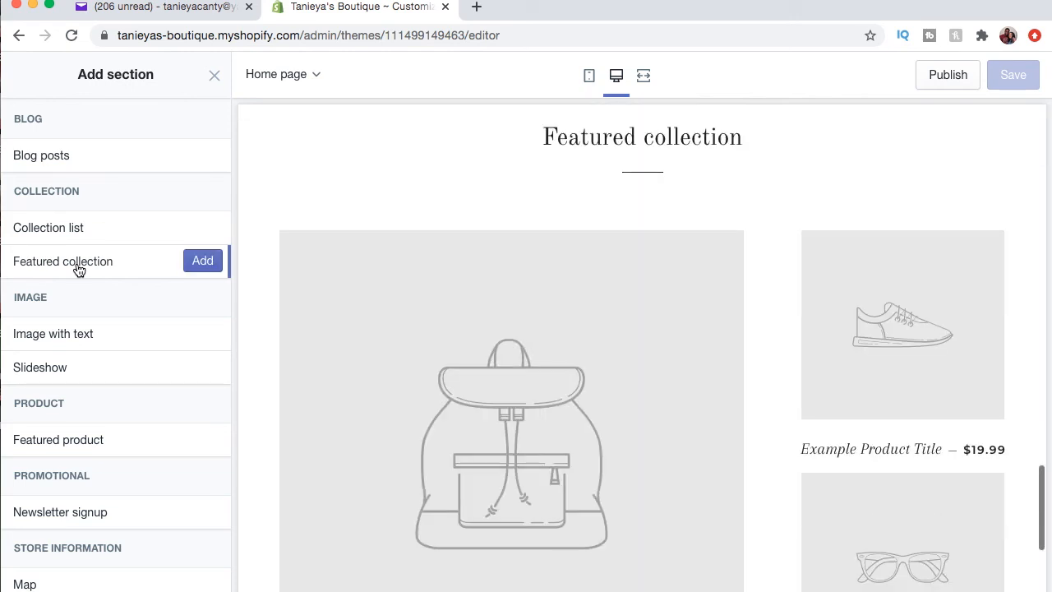
left_click(199, 263)
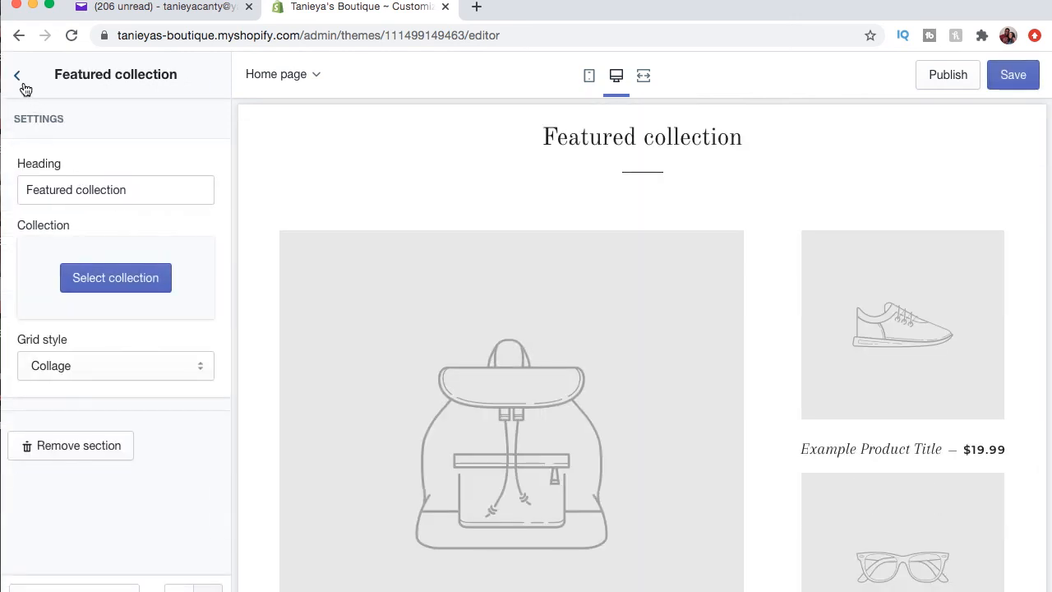
left_click(22, 80)
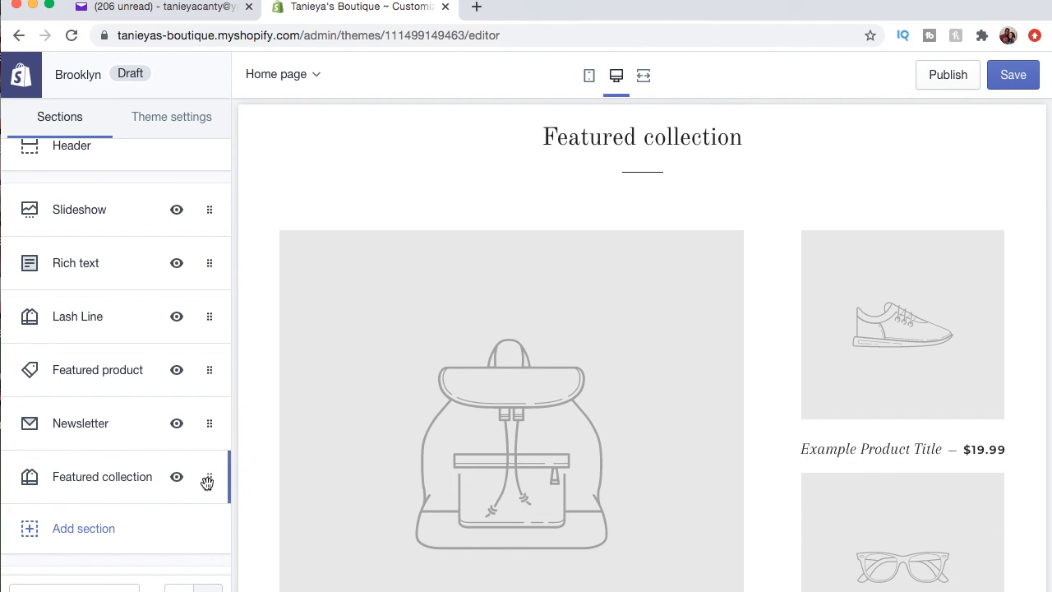
- Try moving the new Featured collection section higher in the section order and put it back below Newsletter
left_click_drag(209, 481, 189, 387)
left_click_drag(184, 448, 192, 500)
scroll(354, 376, "up", 15)
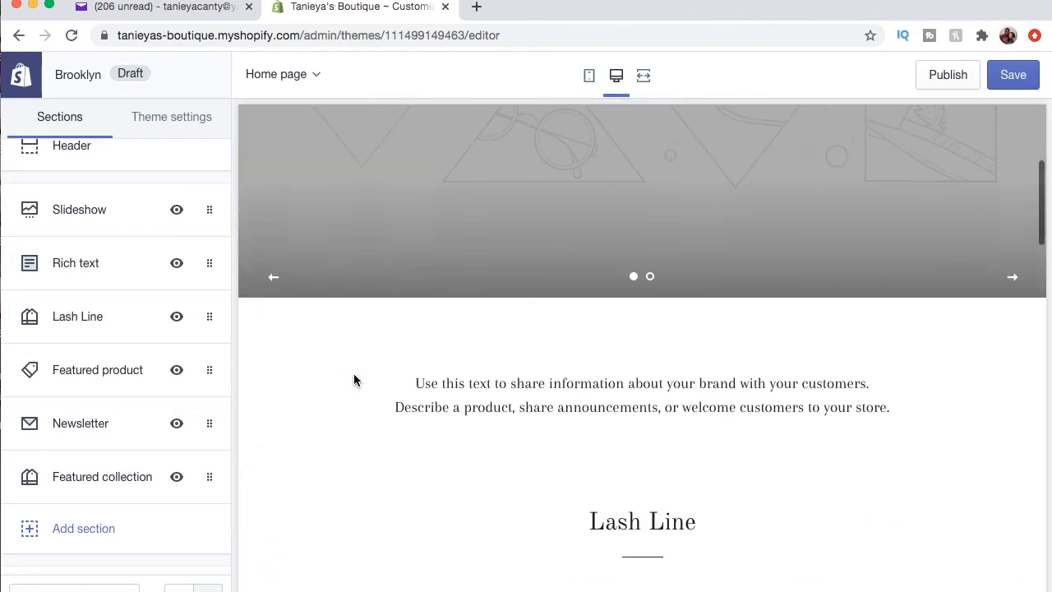
- Assign the product Fly to the home page's Featured product section
scroll(354, 377, "down", 10)
scroll(354, 379, "down", 3)
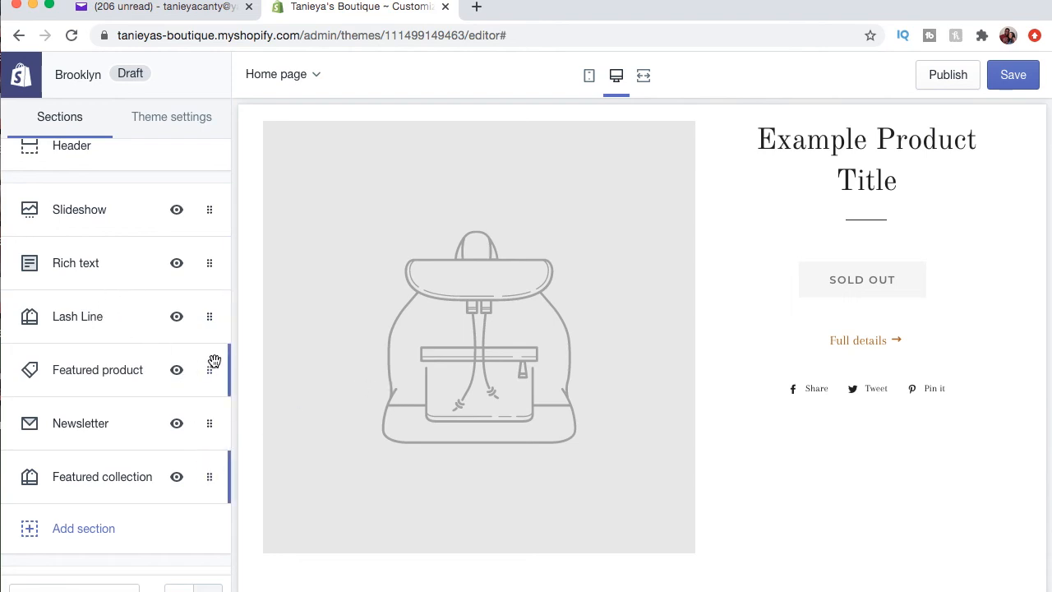
left_click(123, 378)
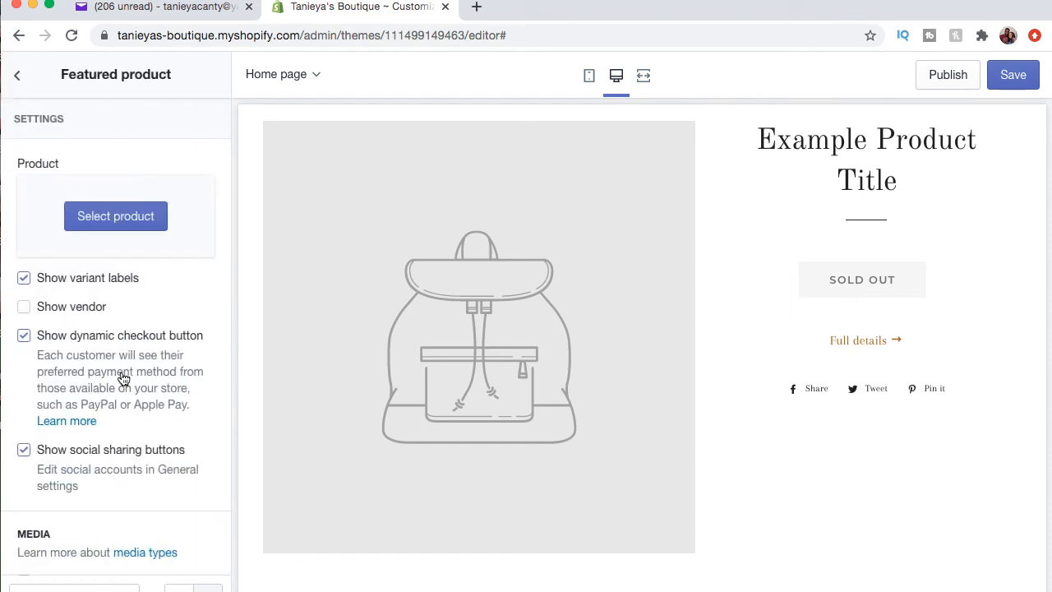
left_click(136, 227)
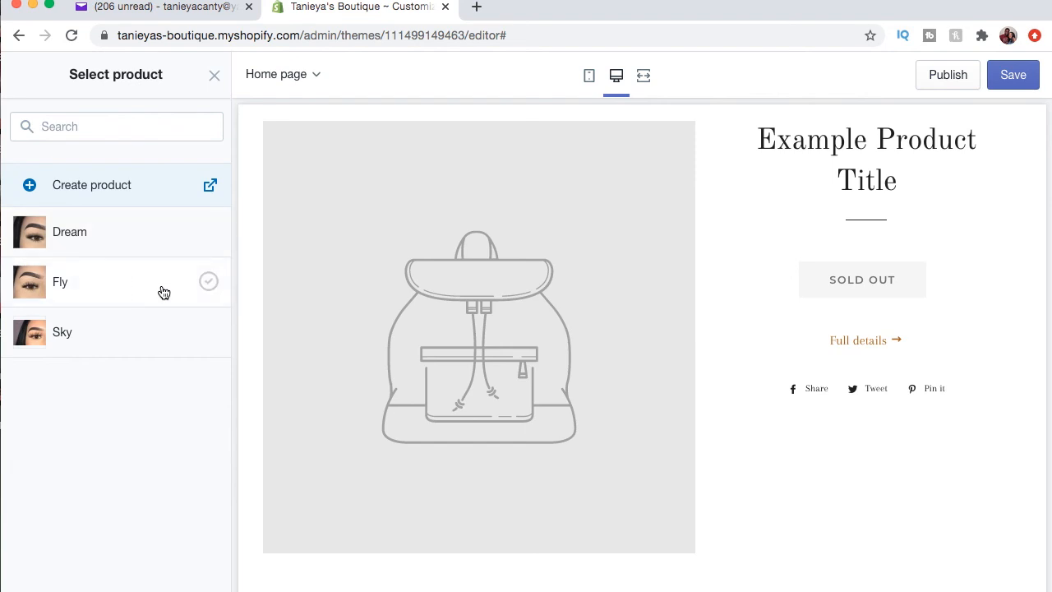
left_click(142, 300)
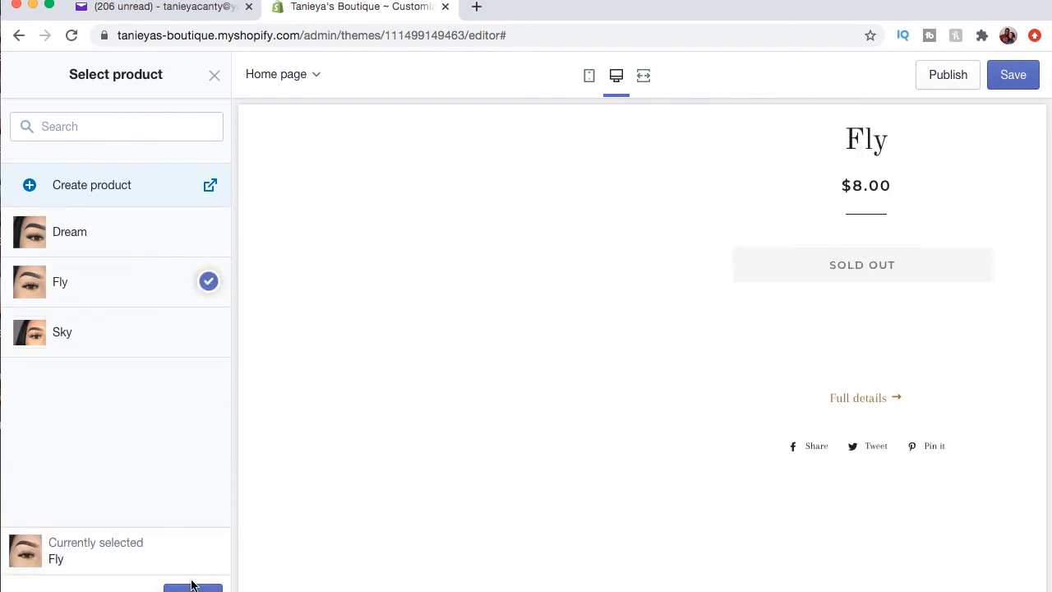
left_click(192, 585)
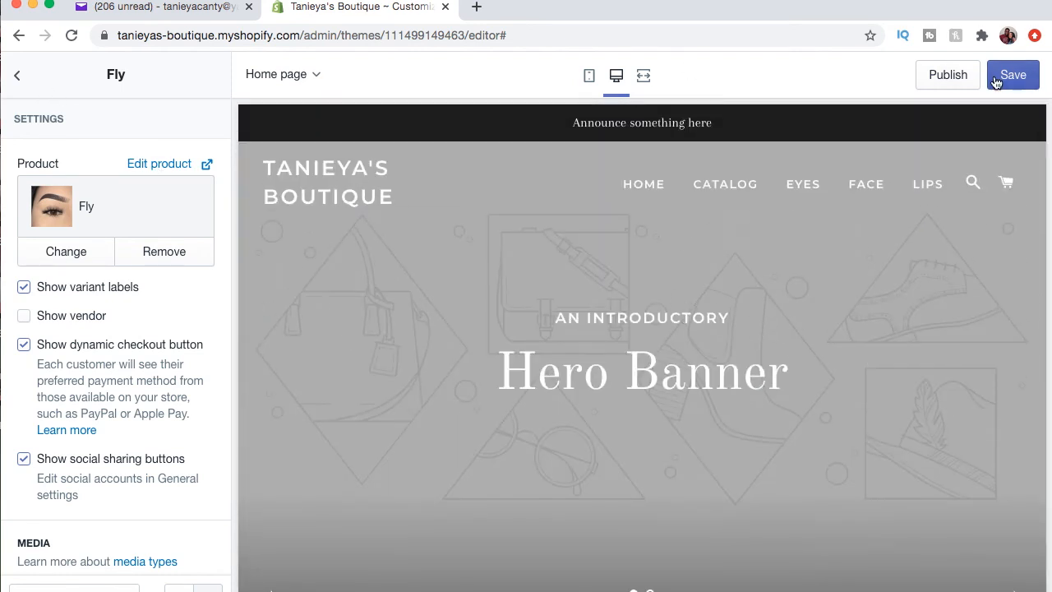
- Save the theme changes and open the first slide's settings in the home page's Slideshow section
left_click(1027, 75)
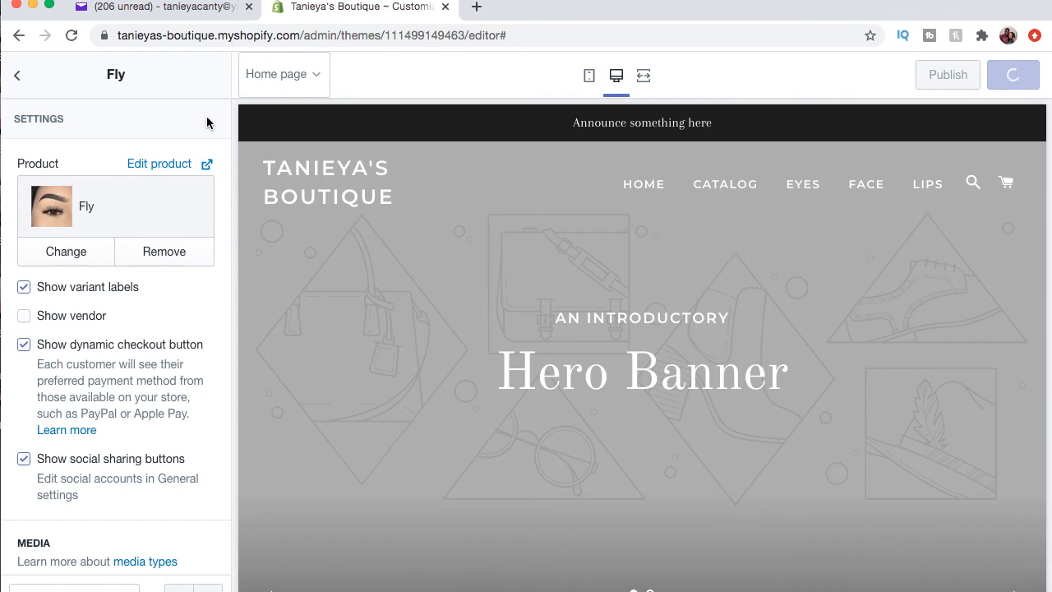
left_click(18, 76)
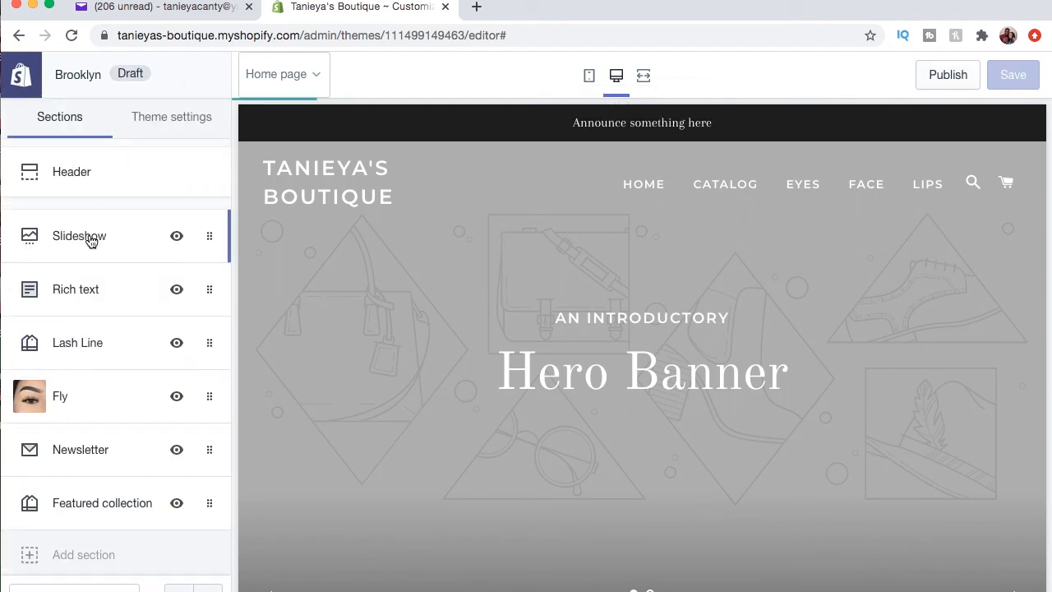
left_click(91, 240)
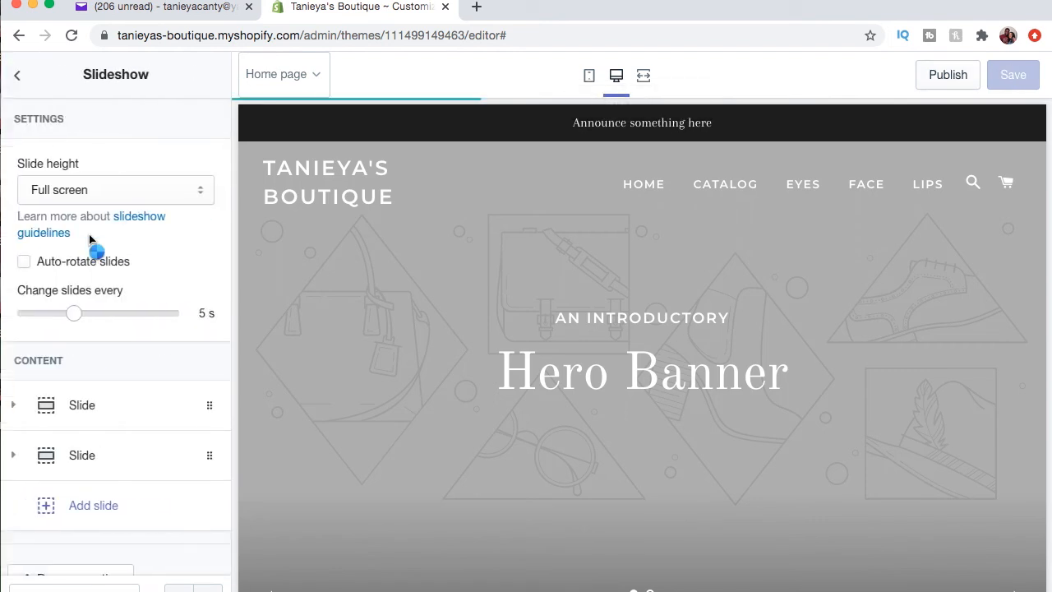
left_click(82, 405)
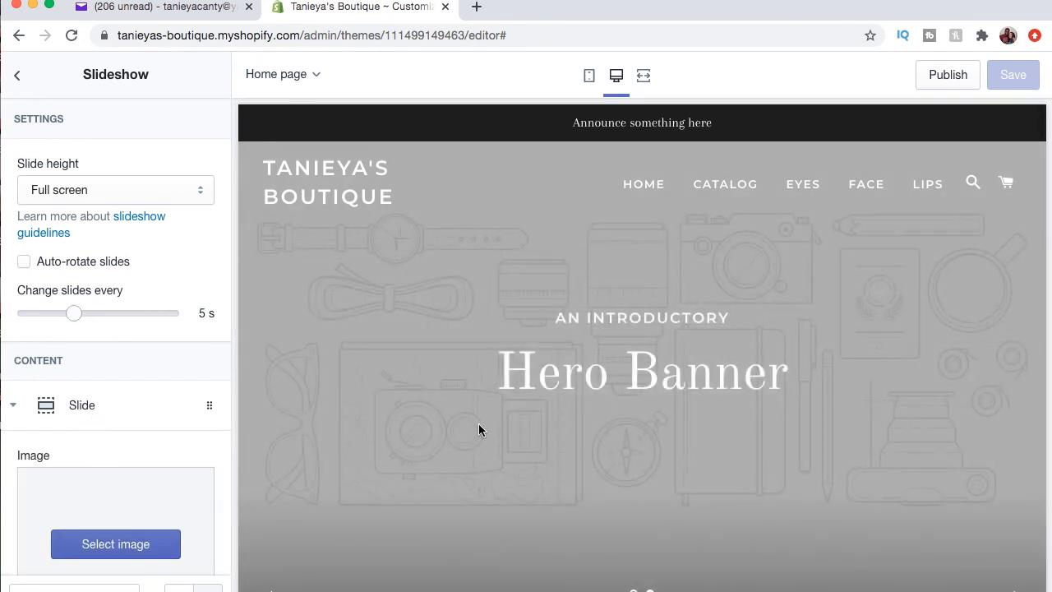
- Start an image upload for the first slide and open the "Nirvana Beauty Product...COntent" folder on the Desktop
left_click(142, 544)
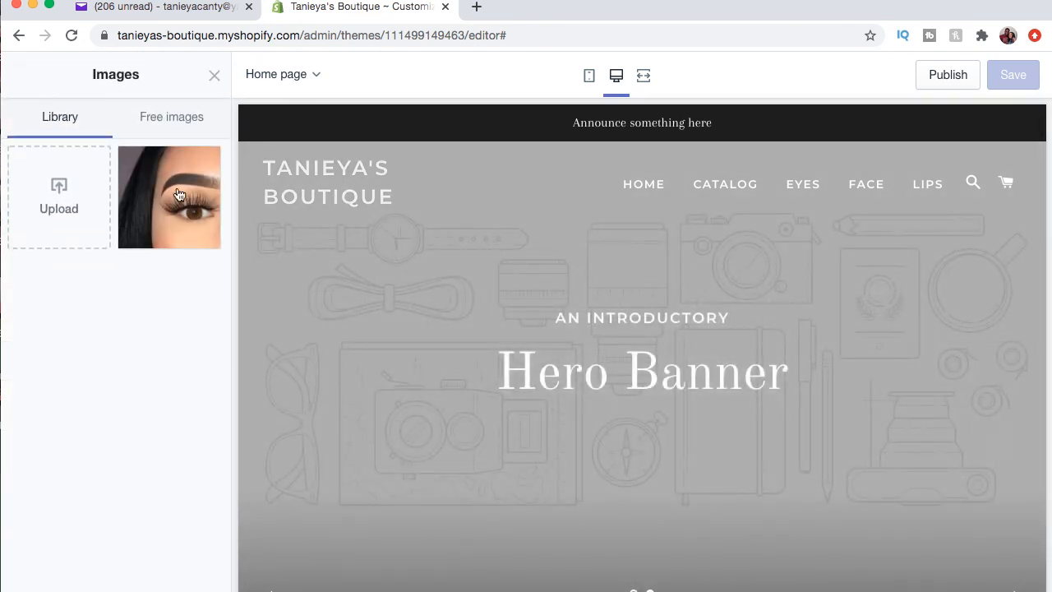
left_click(60, 196)
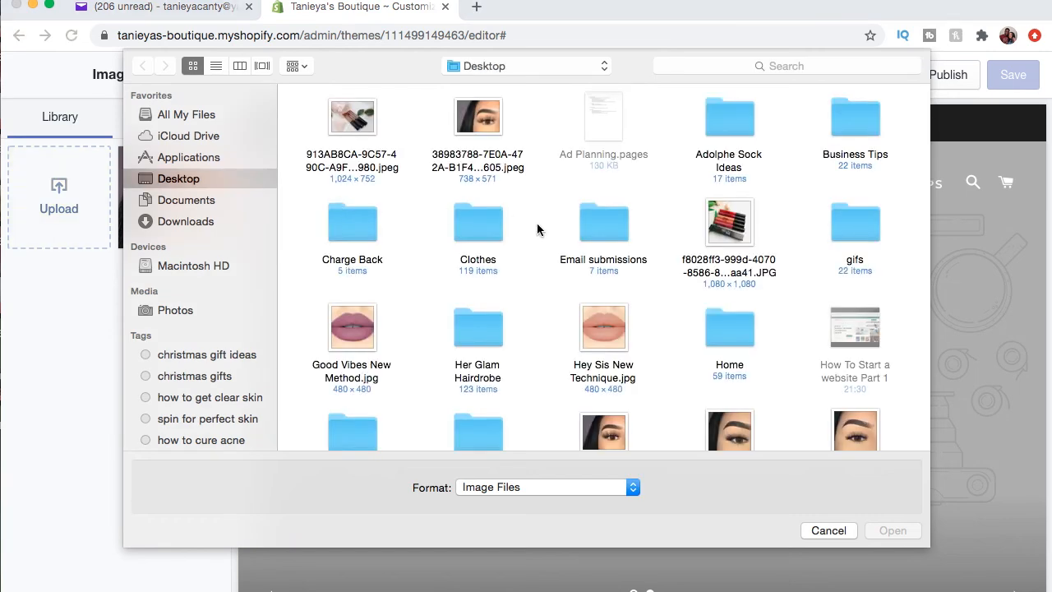
scroll(536, 223, "down", 3)
scroll(537, 222, "down", 2)
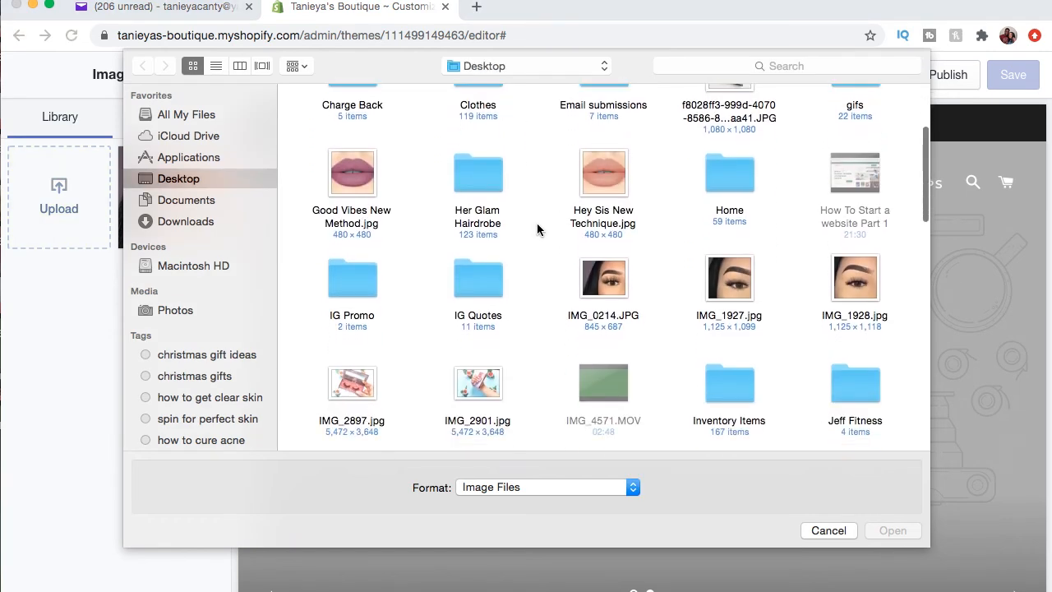
scroll(536, 223, "down", 5)
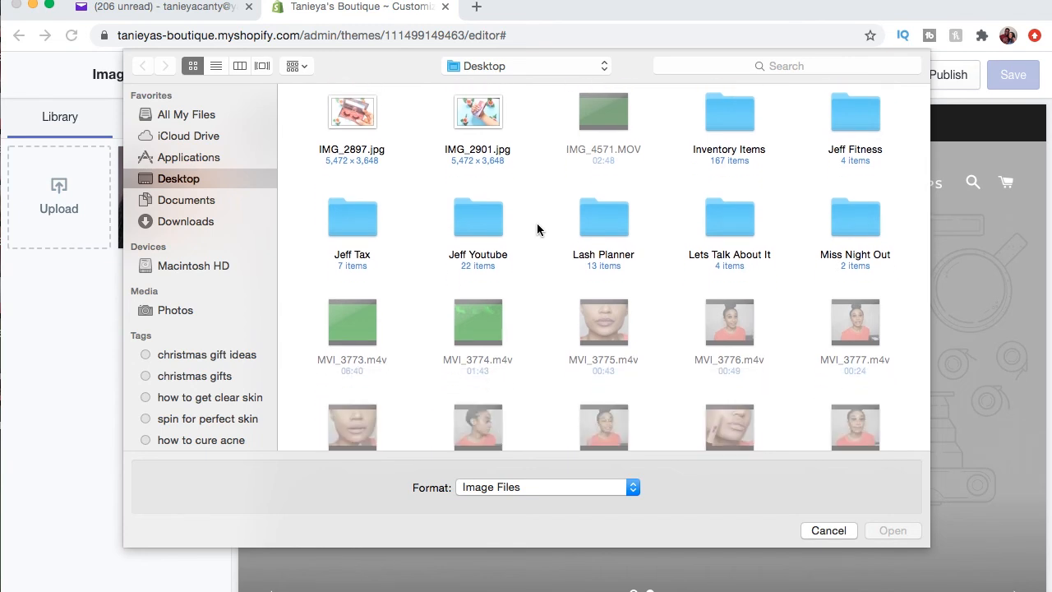
scroll(536, 223, "down", 1)
scroll(537, 222, "down", 5)
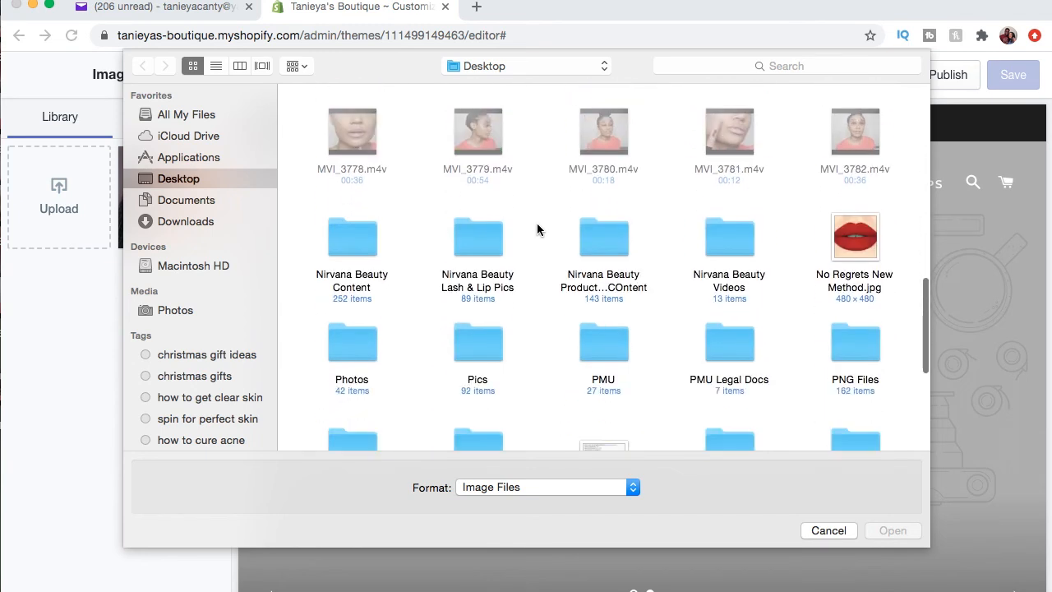
left_click(602, 245)
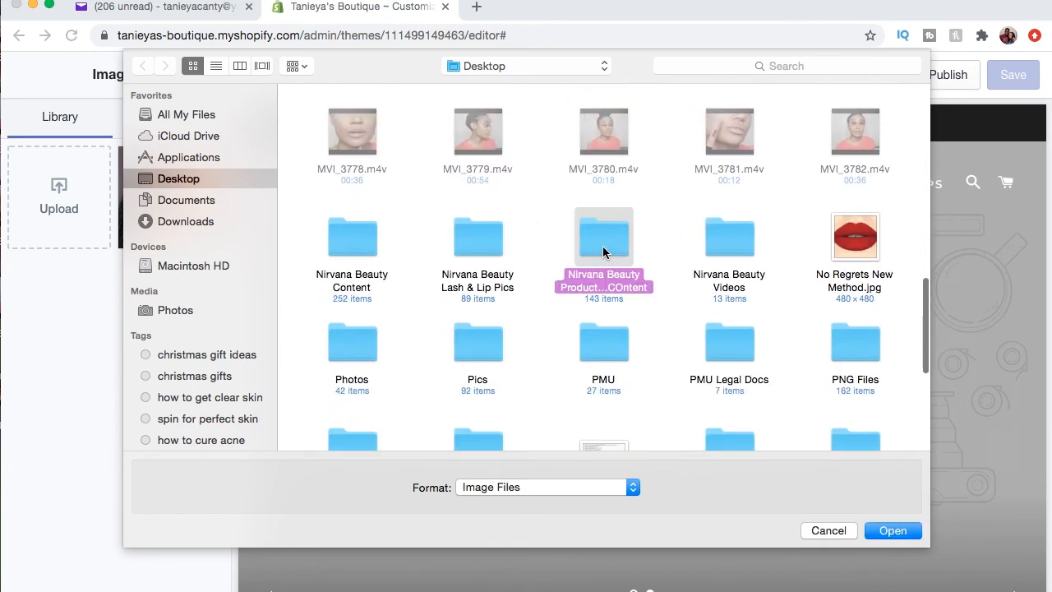
double_click(603, 245)
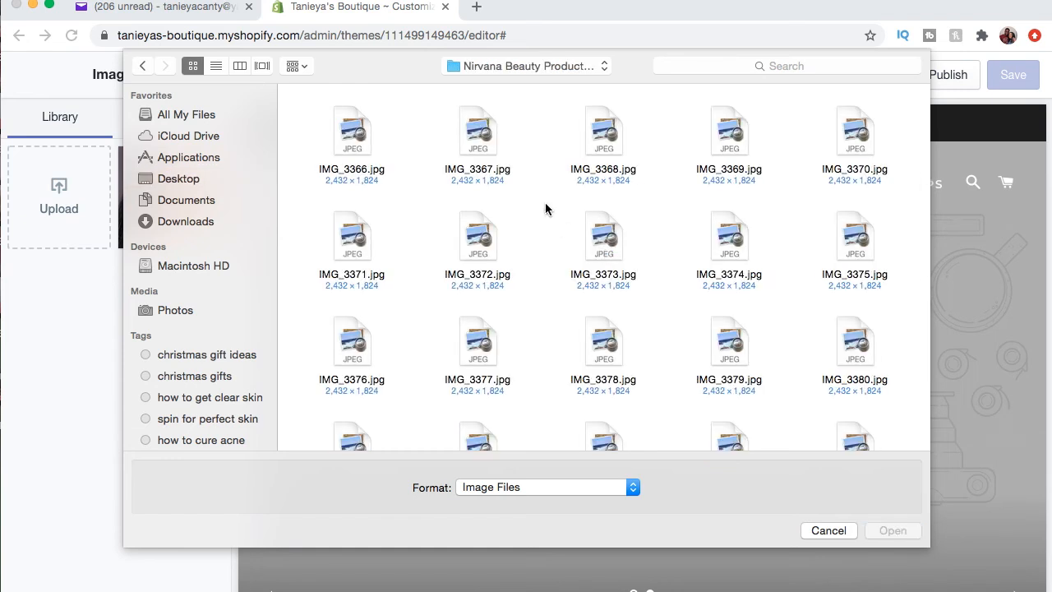
- Upload the lash banner "May Website content (9).jpg" and set it as the first slide's image
scroll(545, 210, "down", 8)
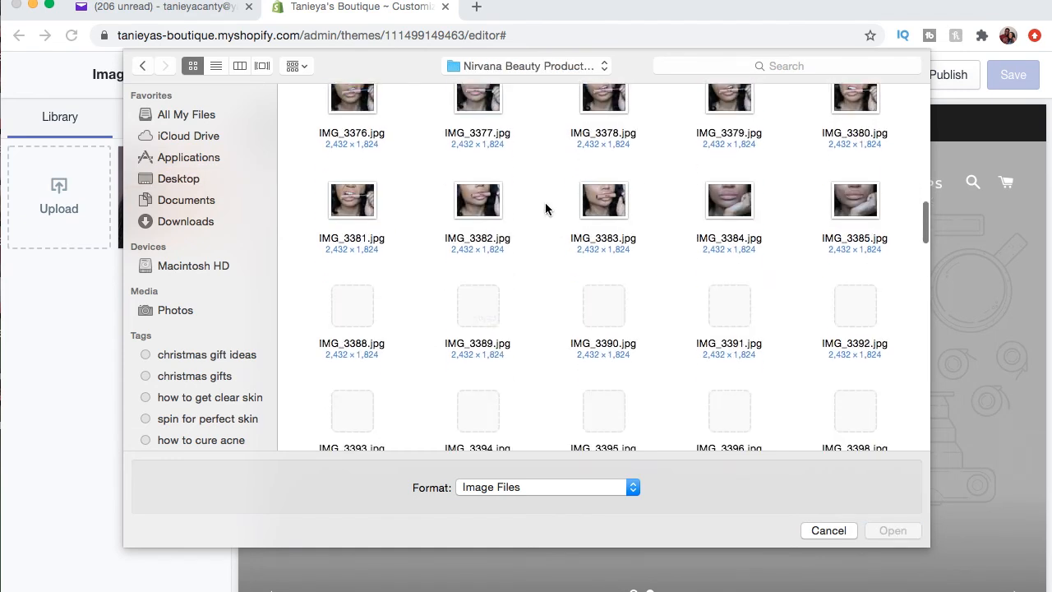
scroll(545, 209, "down", 10)
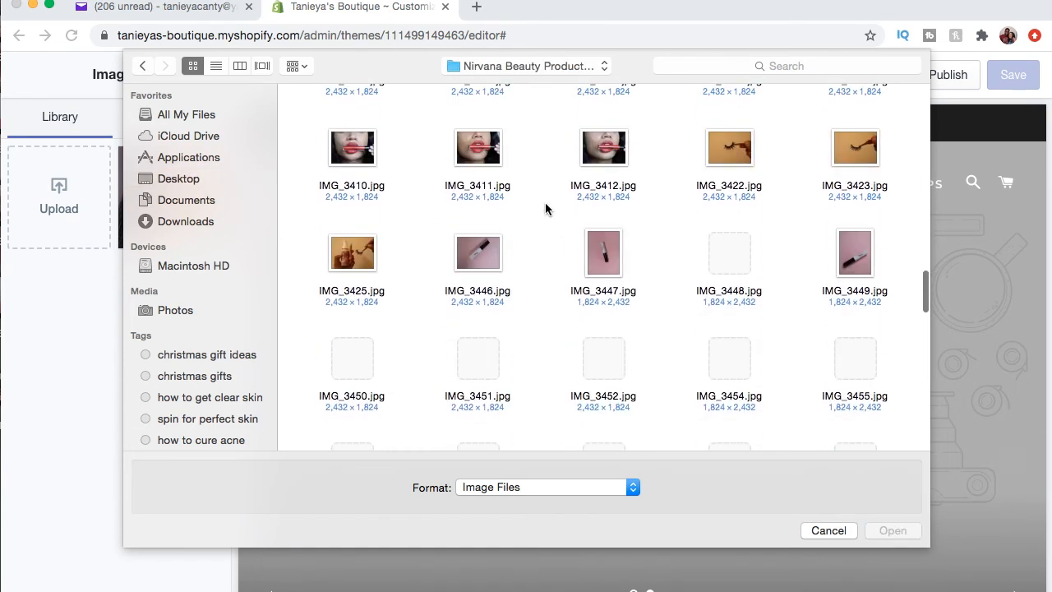
scroll(546, 209, "down", 5)
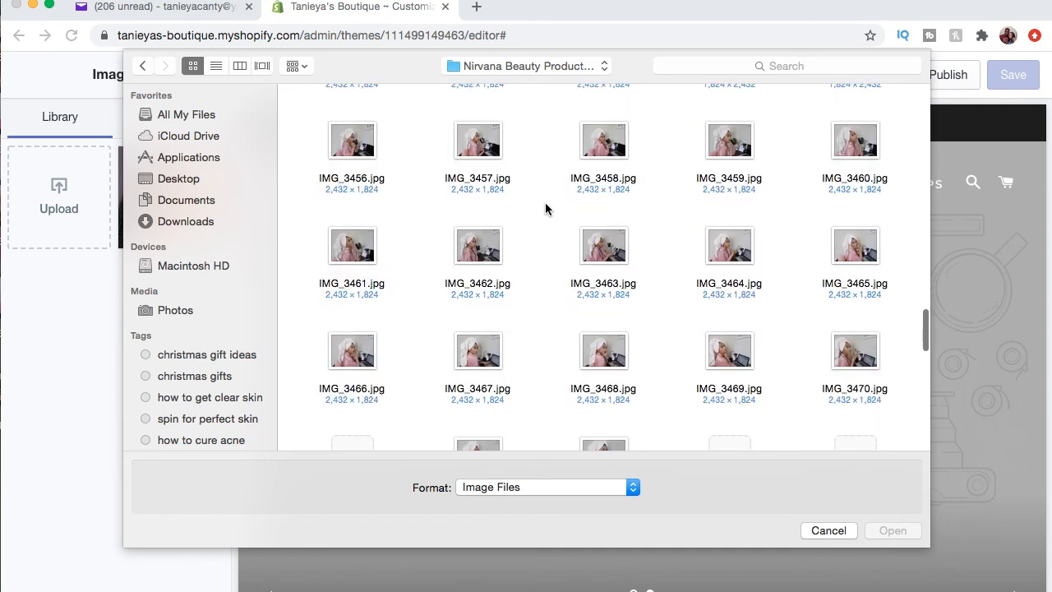
scroll(546, 210, "down", 20)
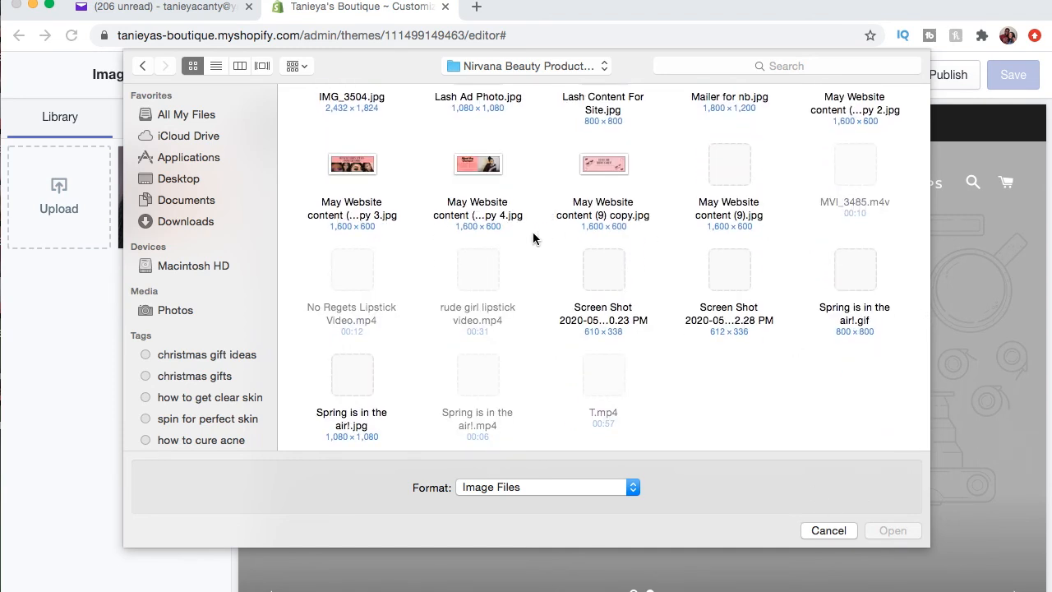
scroll(533, 238, "up", 3)
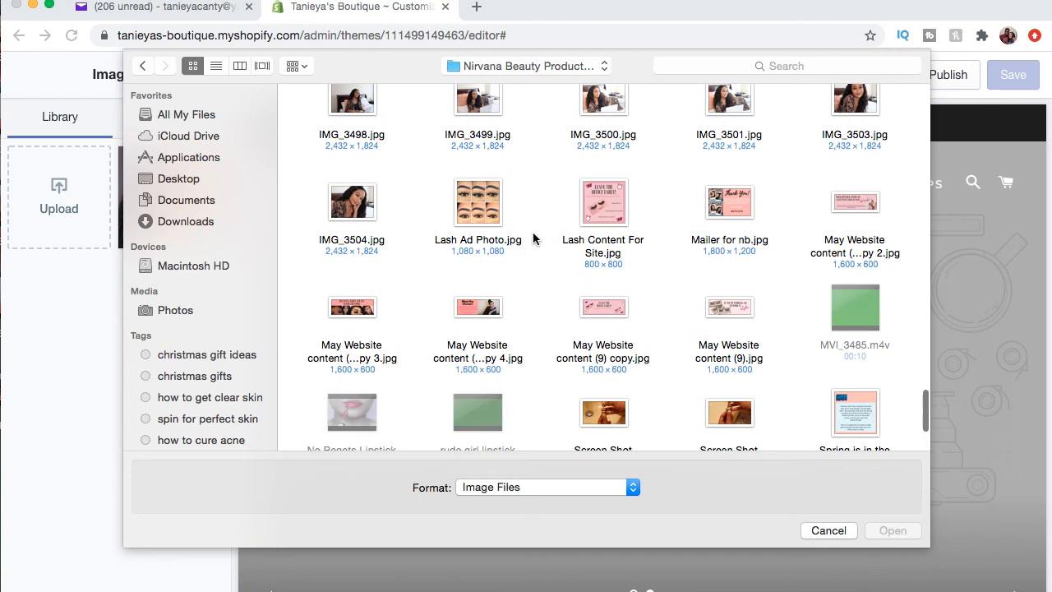
left_click(872, 202)
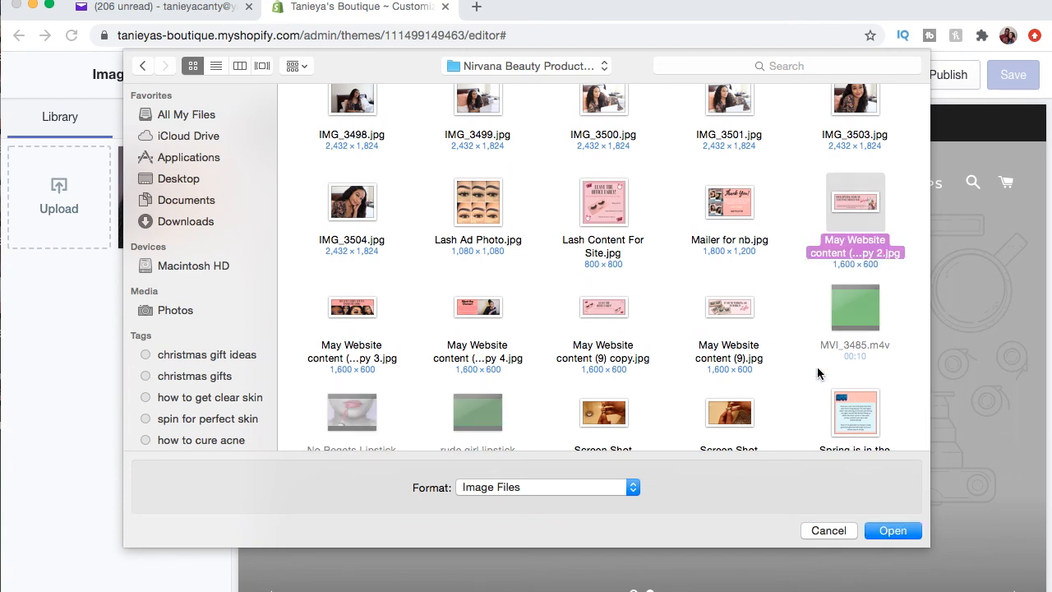
scroll(802, 342, "down", 3)
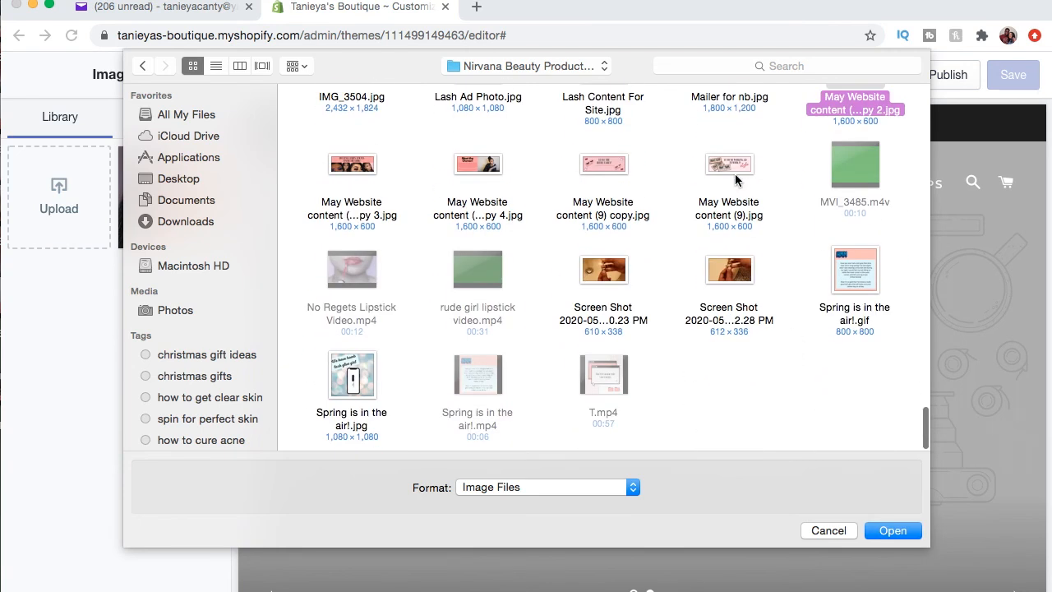
left_click(746, 211)
left_click(874, 531)
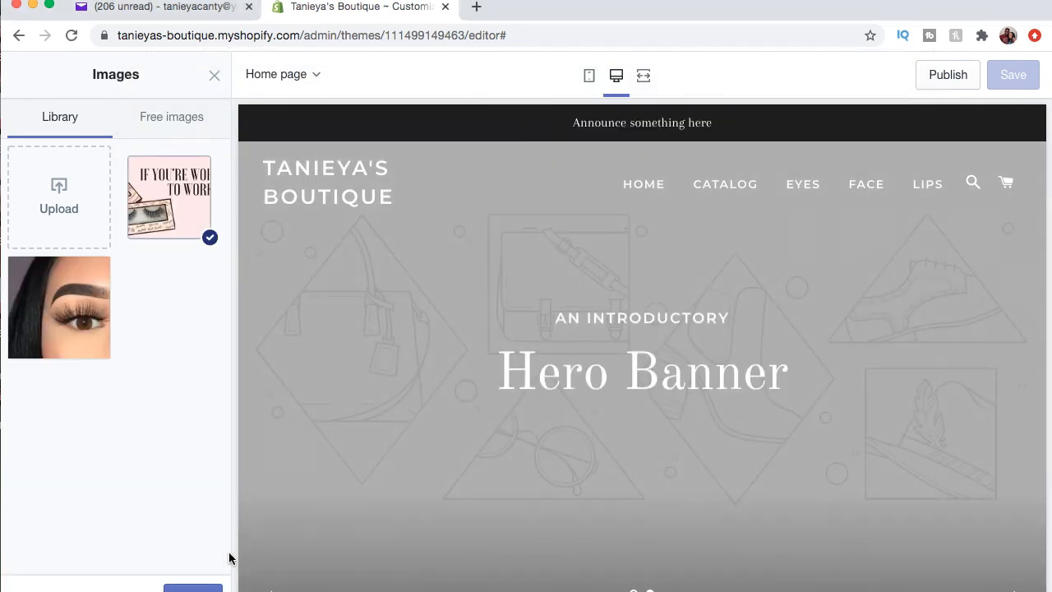
left_click(192, 588)
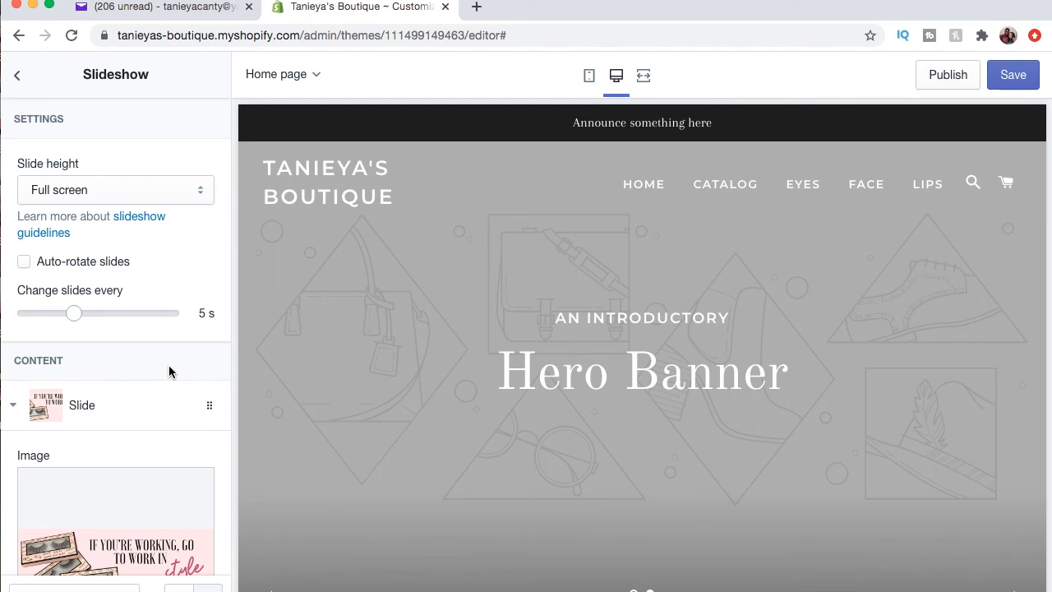
- Add a third slide to the Slideshow section and open its image selection
scroll(168, 364, "down", 3)
scroll(170, 371, "down", 10)
scroll(168, 365, "down", 5)
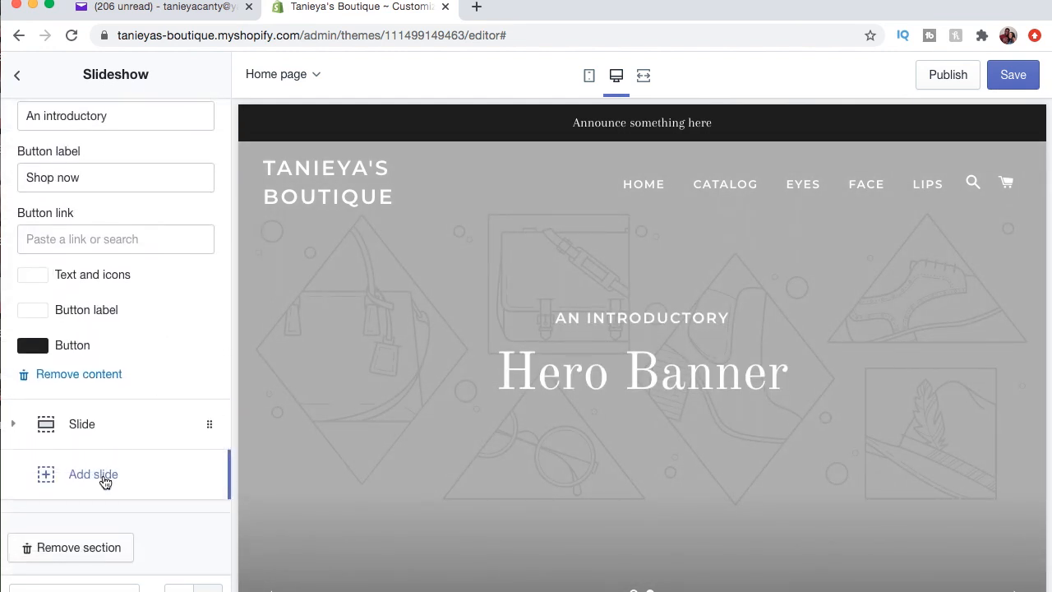
left_click(104, 481)
left_click(141, 256)
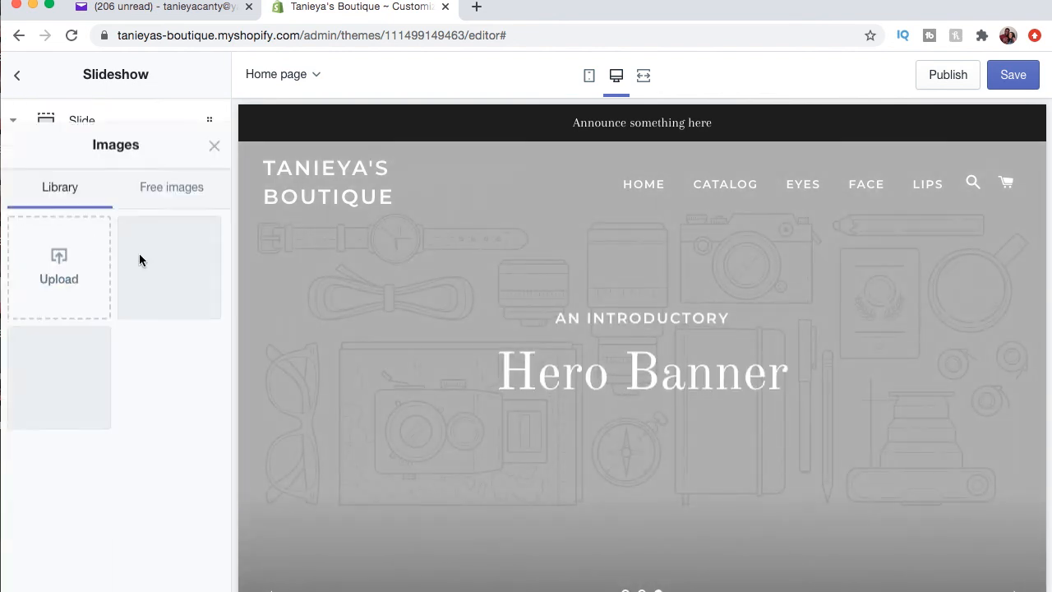
- Upload the lipstick banner "May Website content (...py 2.jpg" and set it as the new slide's image
left_click(63, 194)
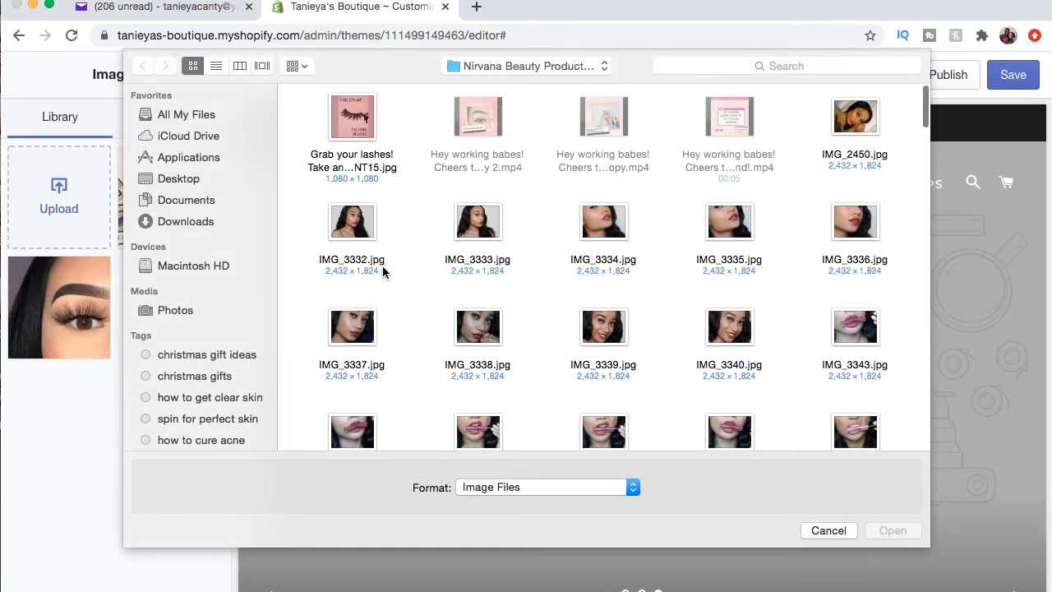
scroll(636, 386, "down", 10)
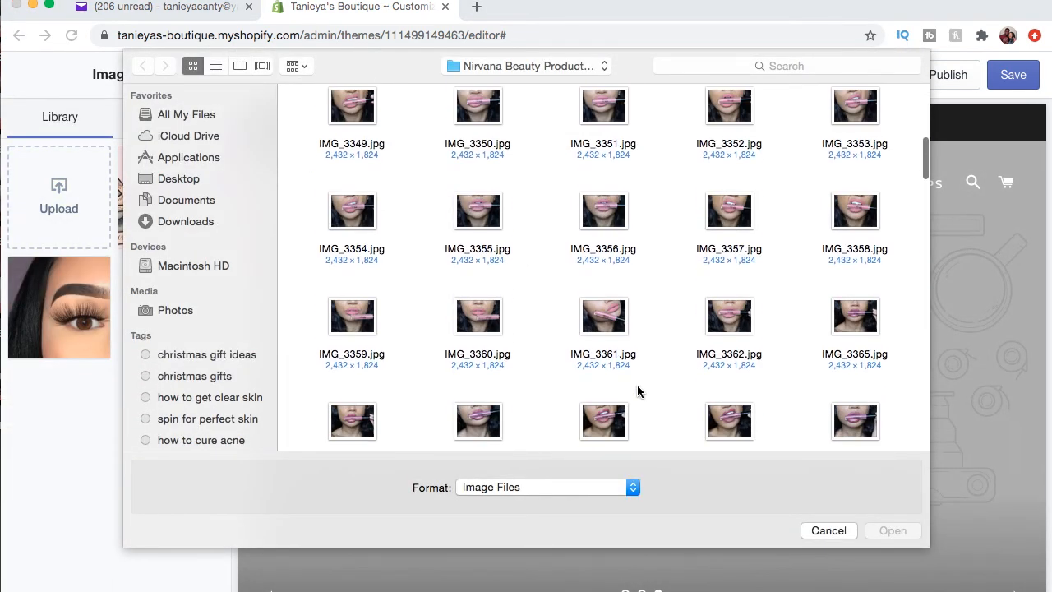
scroll(637, 386, "down", 10)
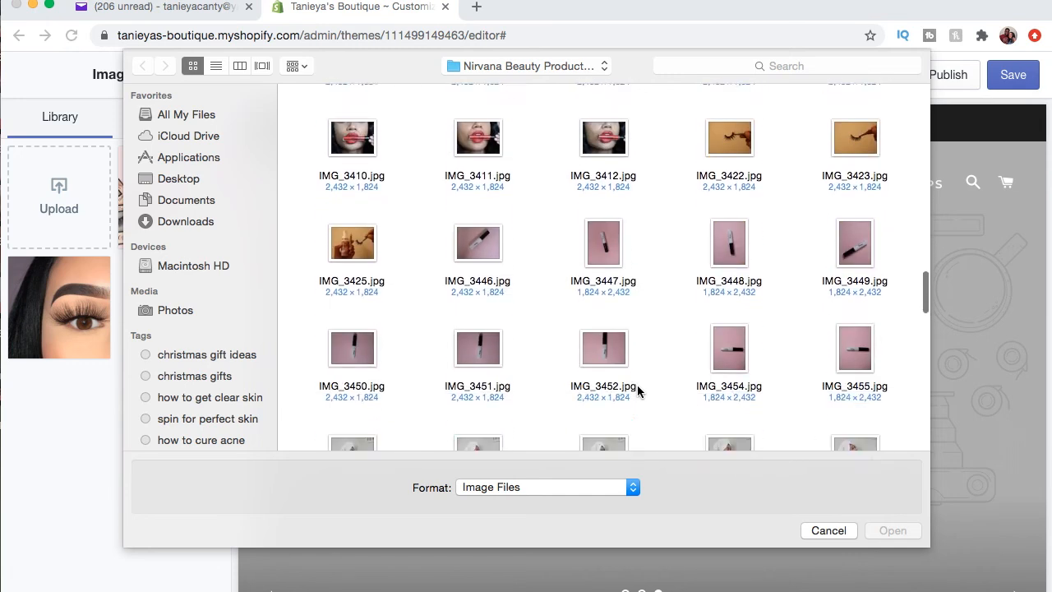
scroll(637, 391, "down", 10)
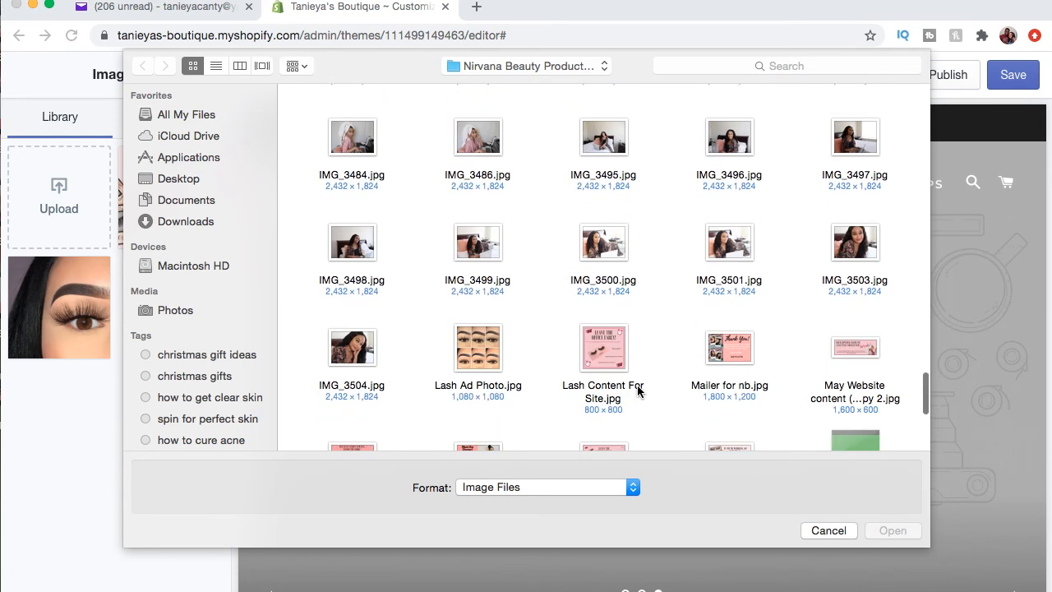
scroll(637, 391, "down", 3)
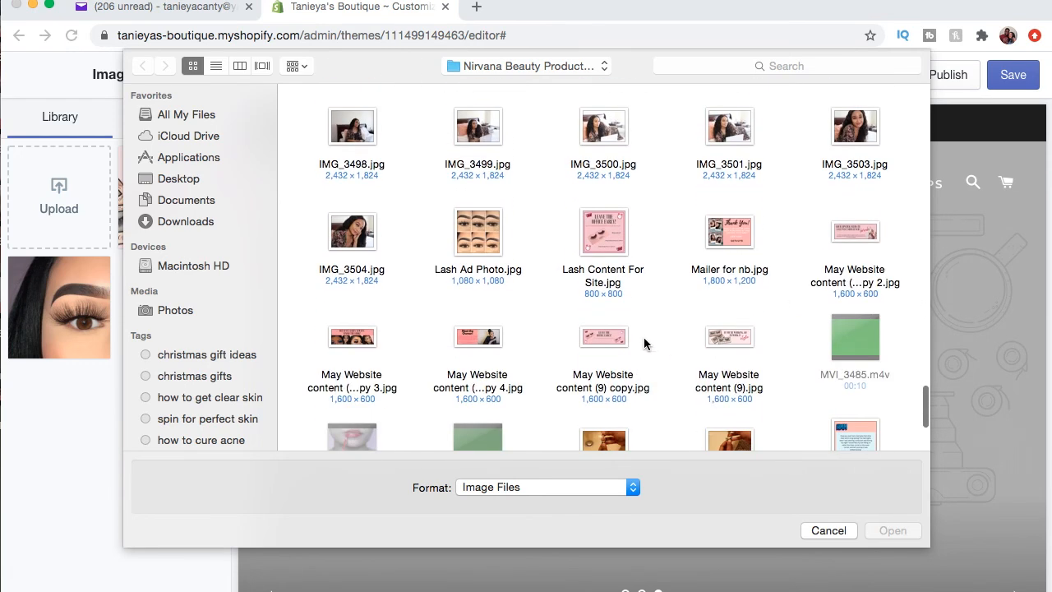
left_click(864, 234)
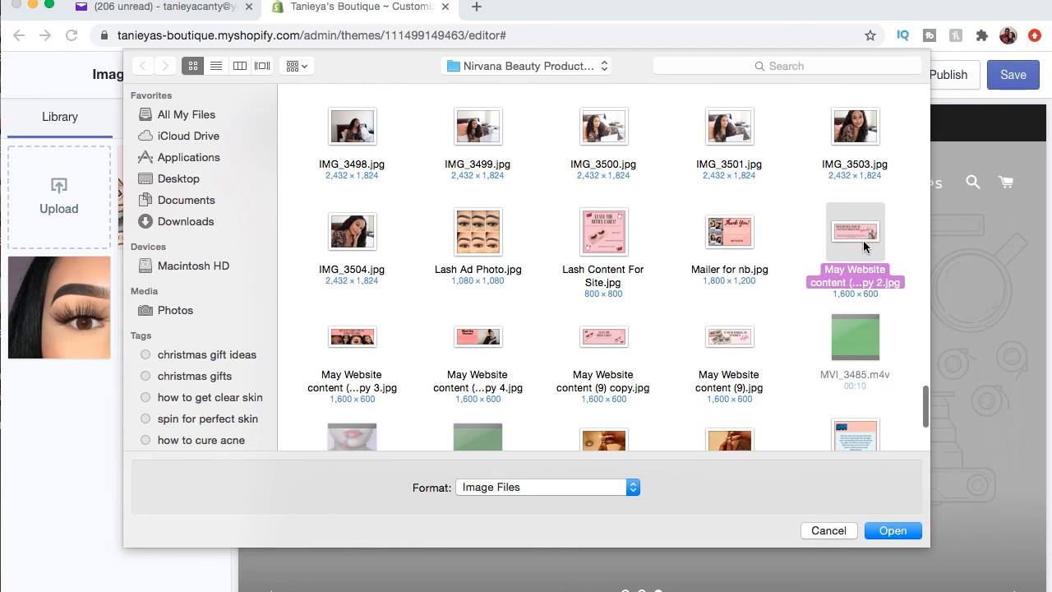
left_click(891, 531)
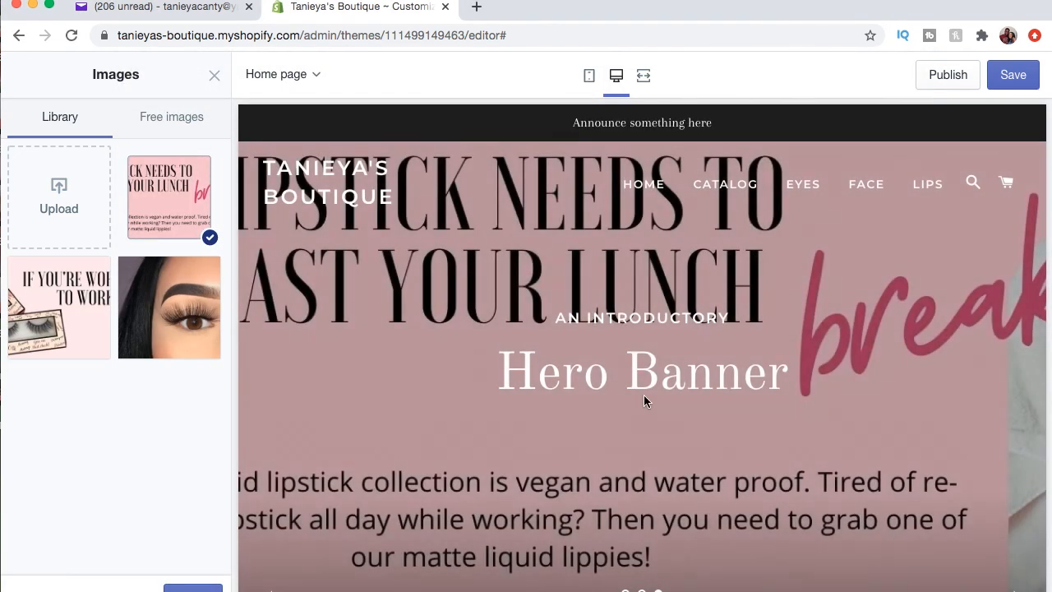
left_click(203, 580)
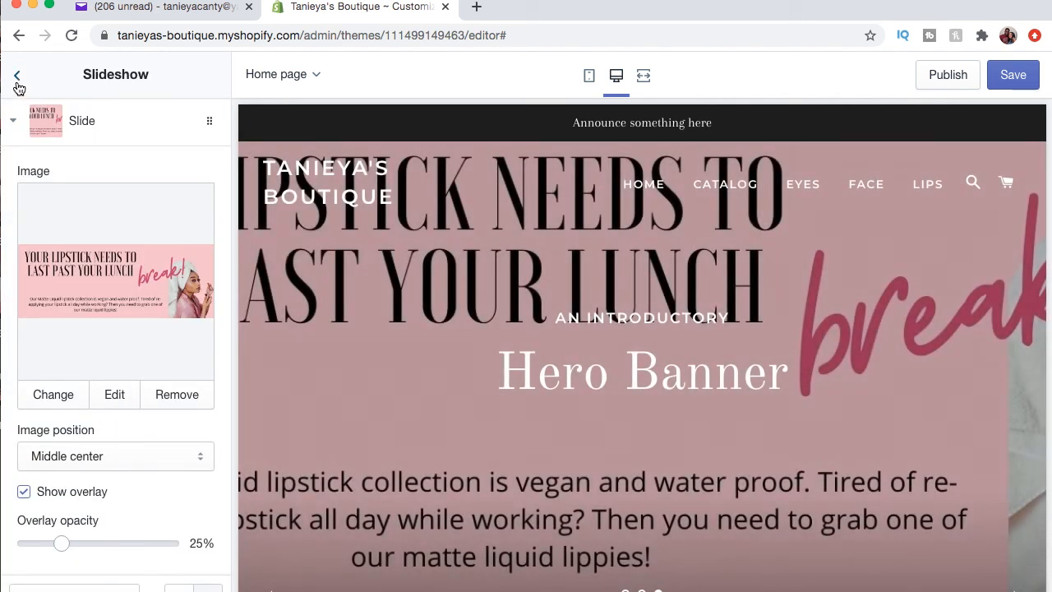
- Remove the empty second slide, which has no image, from the Slideshow section
left_click(18, 77)
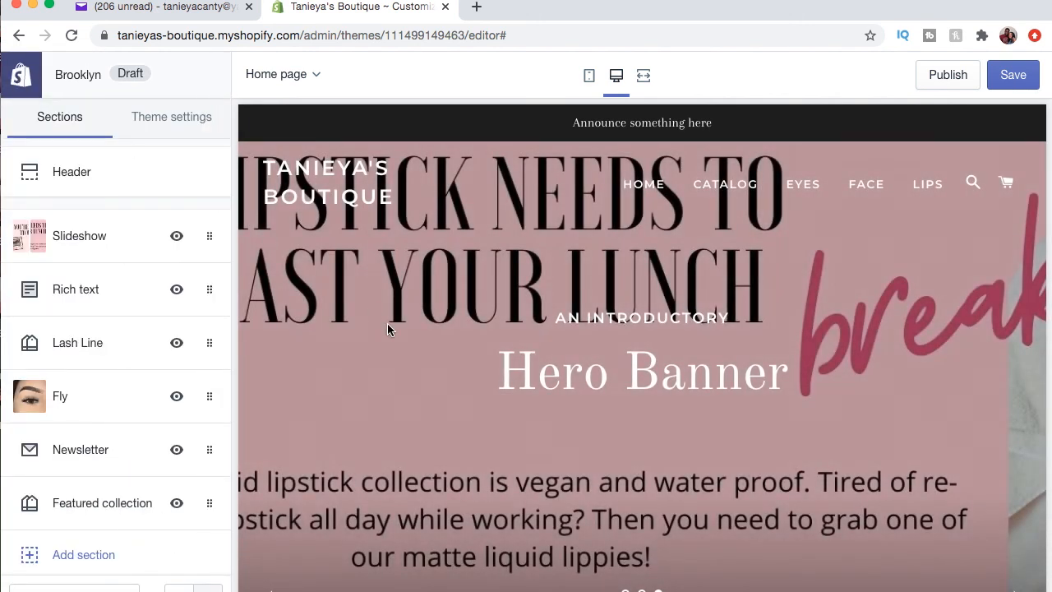
left_click(101, 241)
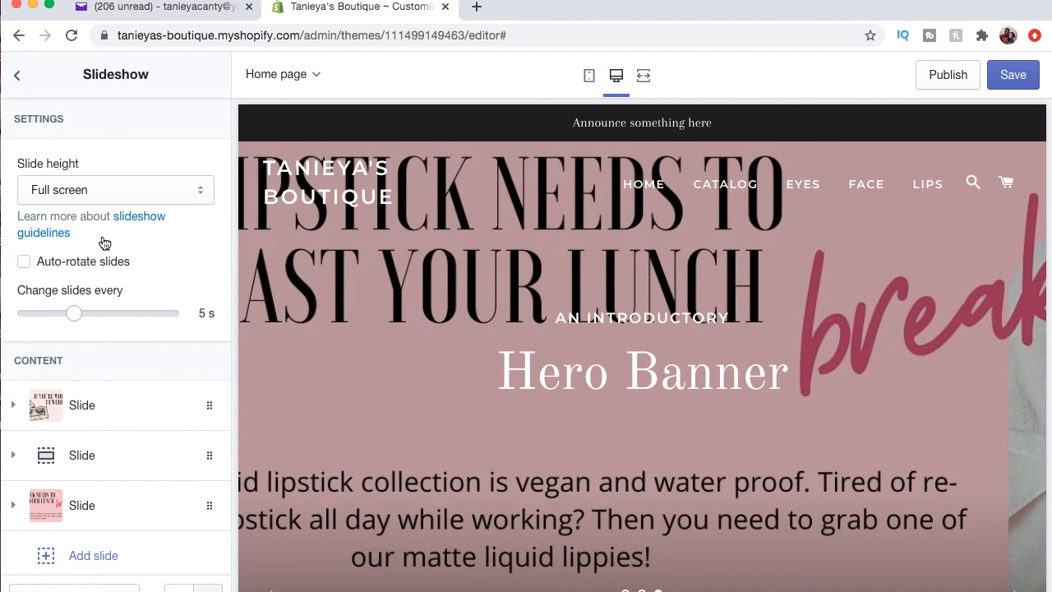
scroll(128, 362, "down", 2)
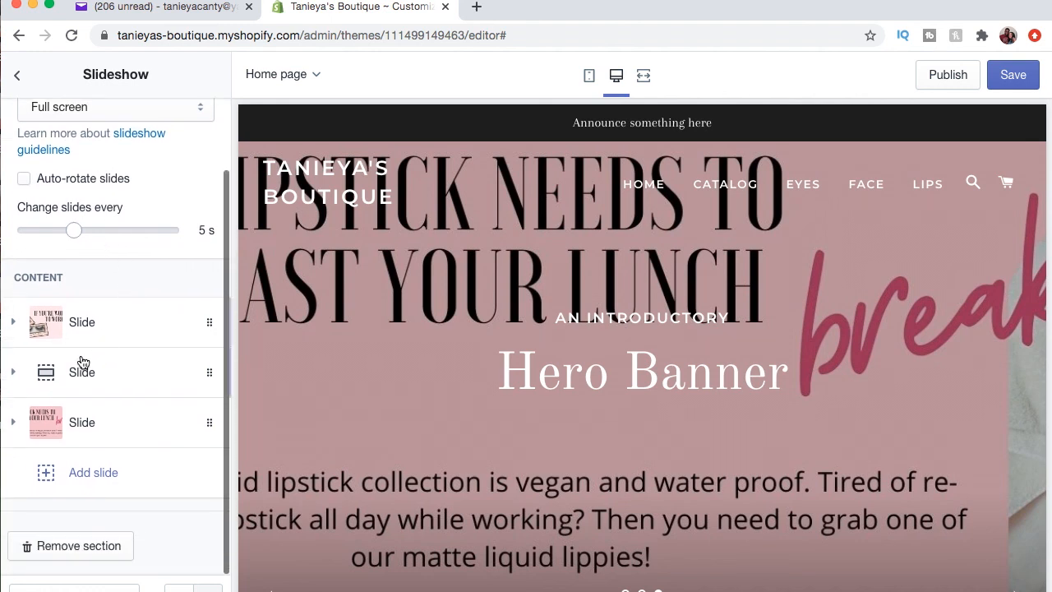
left_click(213, 376)
scroll(123, 519, "down", 10)
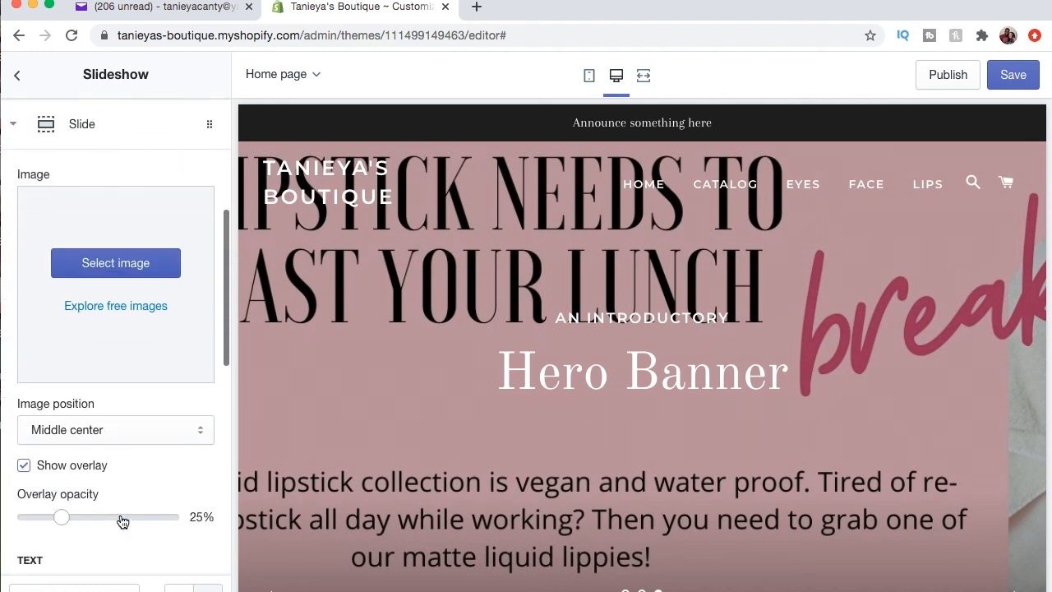
scroll(121, 517, "down", 5)
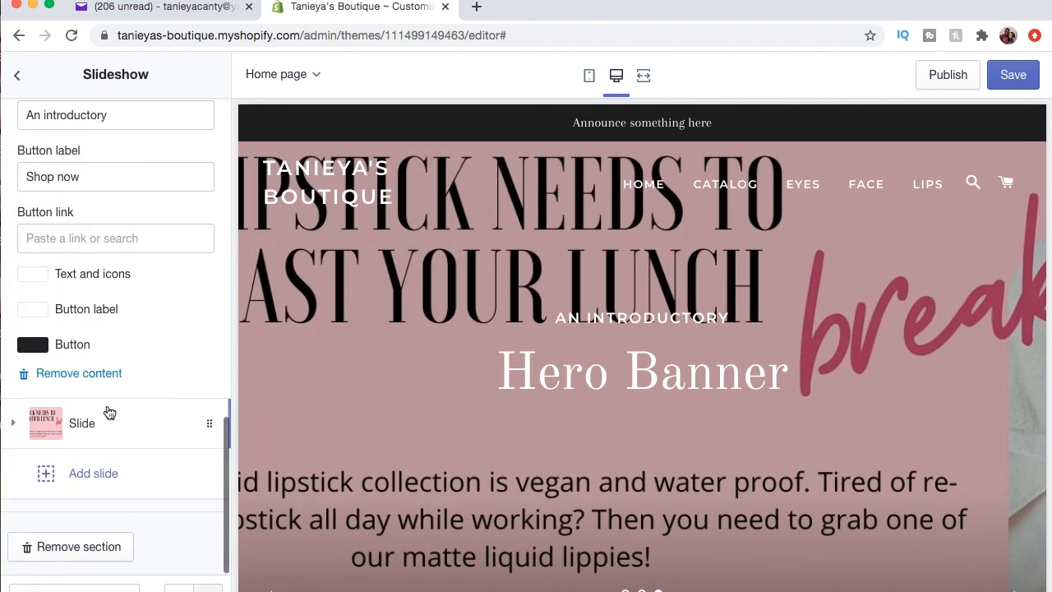
left_click(104, 375)
- Clear the heading "Hero Banner" and the subheading "An introductory" from the first slide with the lash banner
scroll(148, 349, "up", 1)
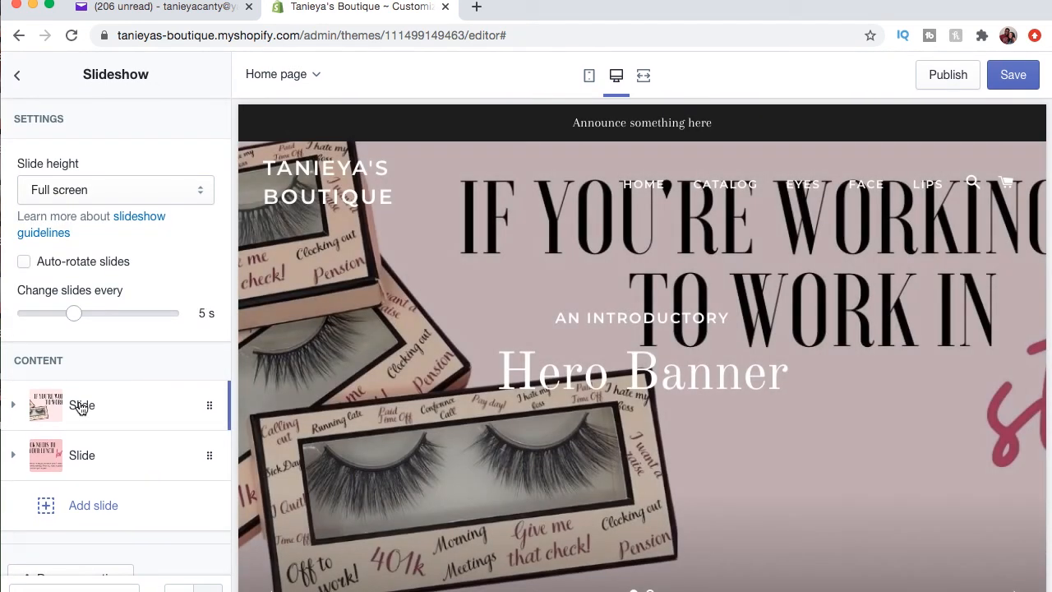
left_click(80, 407)
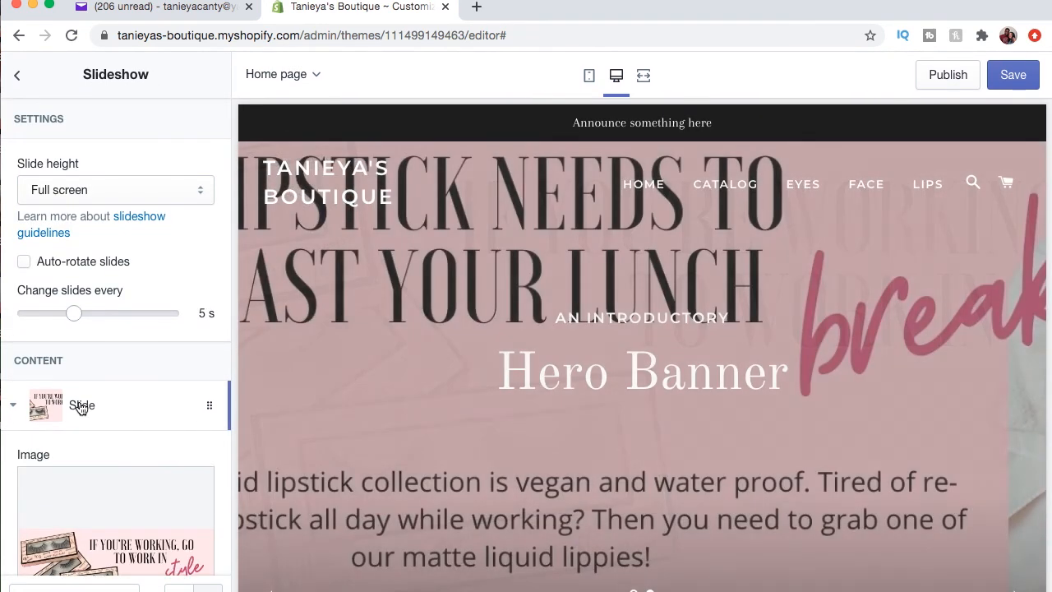
scroll(81, 406, "down", 7)
scroll(79, 403, "down", 5)
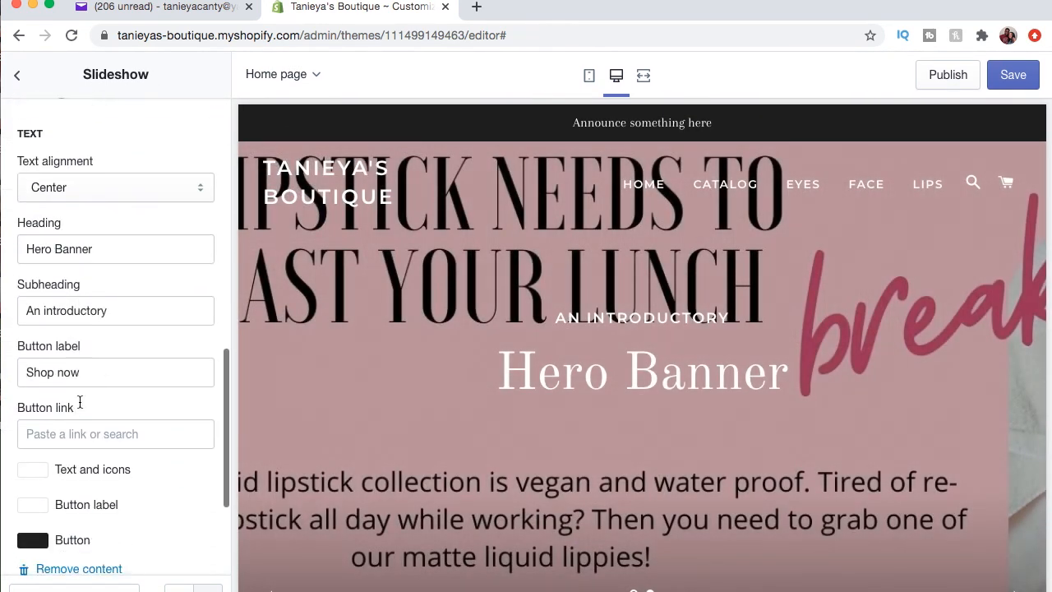
left_click_drag(110, 223, 3, 224)
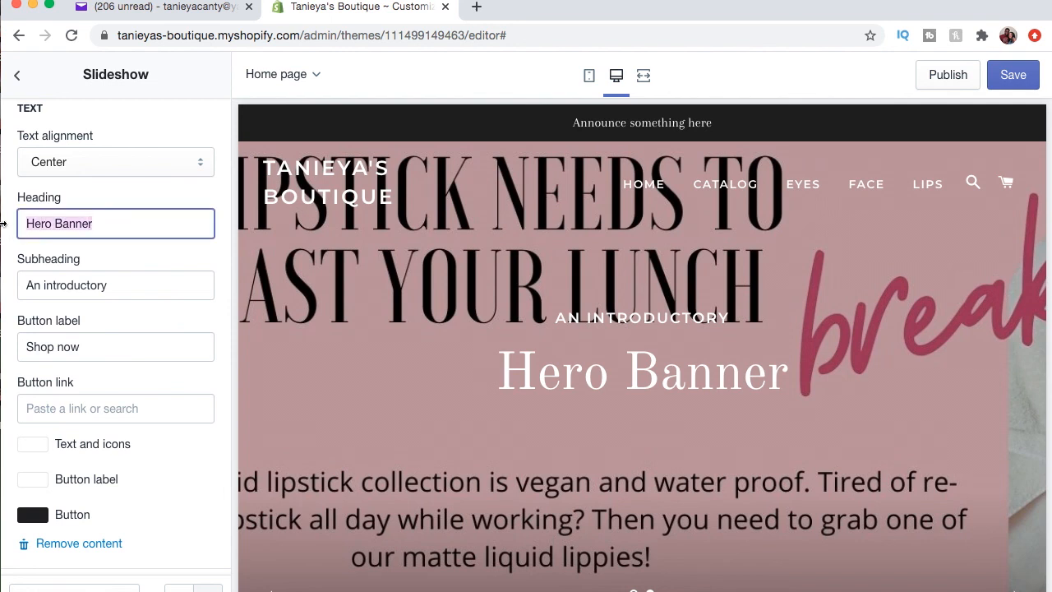
key("BackSpace")
left_click_drag(112, 285, 9, 284)
key("BackSpace")
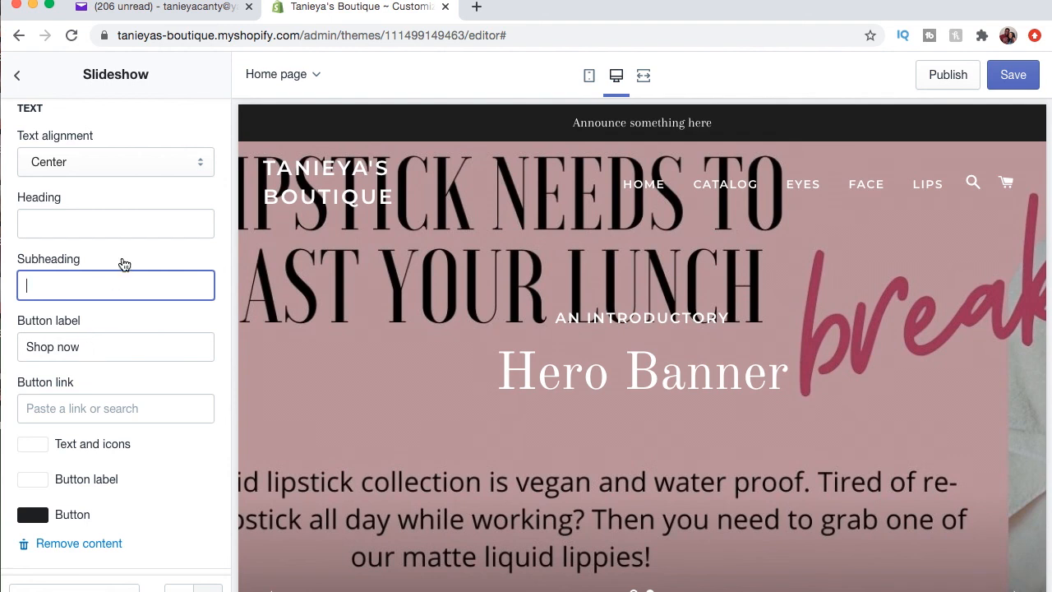
- Clear the heading and subheading text from the lipstick banner slide and save the theme changes
scroll(123, 263, "down", 5)
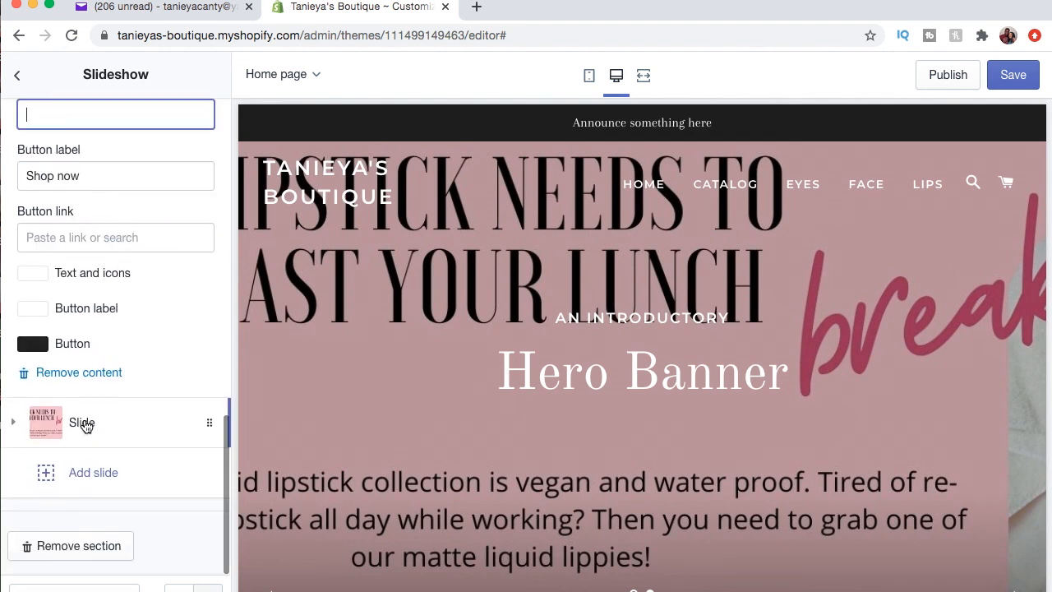
left_click(86, 422)
scroll(103, 307, "down", 8)
scroll(102, 308, "down", 2)
left_click(94, 326)
left_click_drag(93, 326, 13, 335)
key("BackSpace")
left_click(115, 388)
left_click_drag(115, 387, 9, 389)
key("BackSpace")
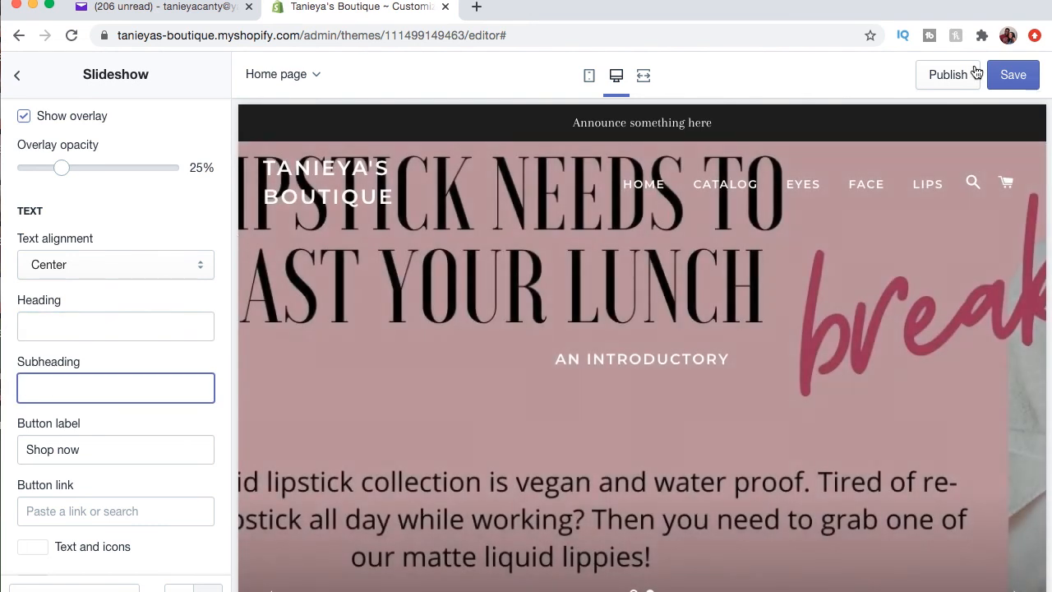
left_click(1013, 75)
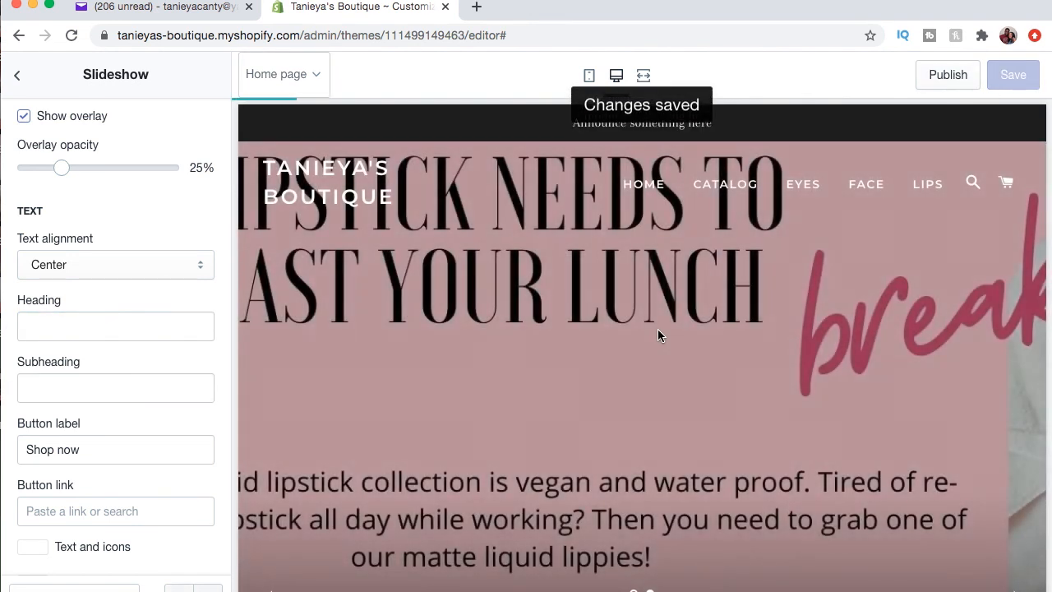
- Return to the section list and check how both slideshow banners look in the home page preview
left_click(20, 80)
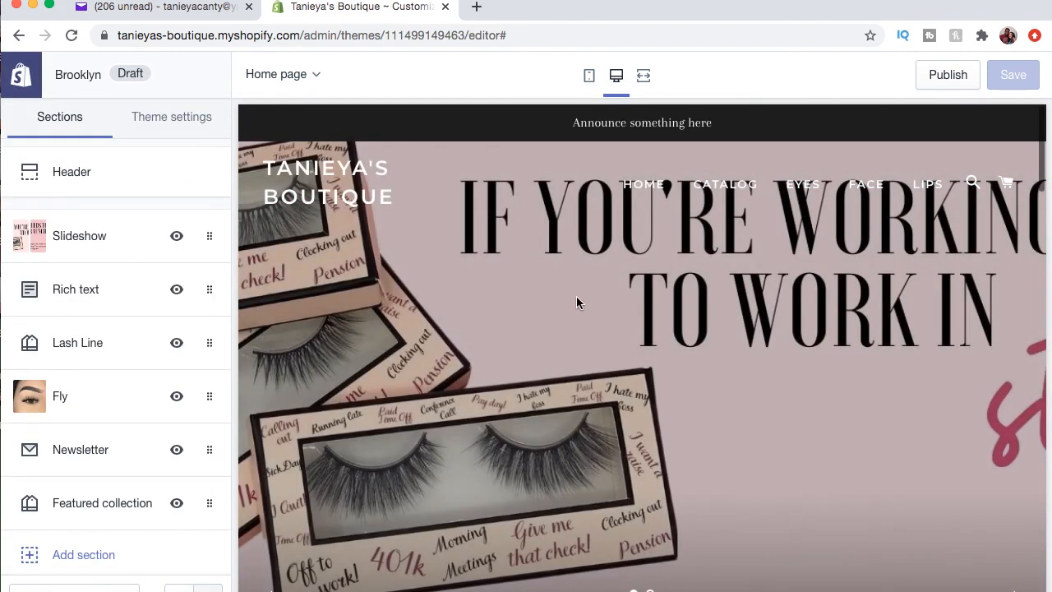
scroll(576, 296, "down", 3)
scroll(576, 302, "up", 2)
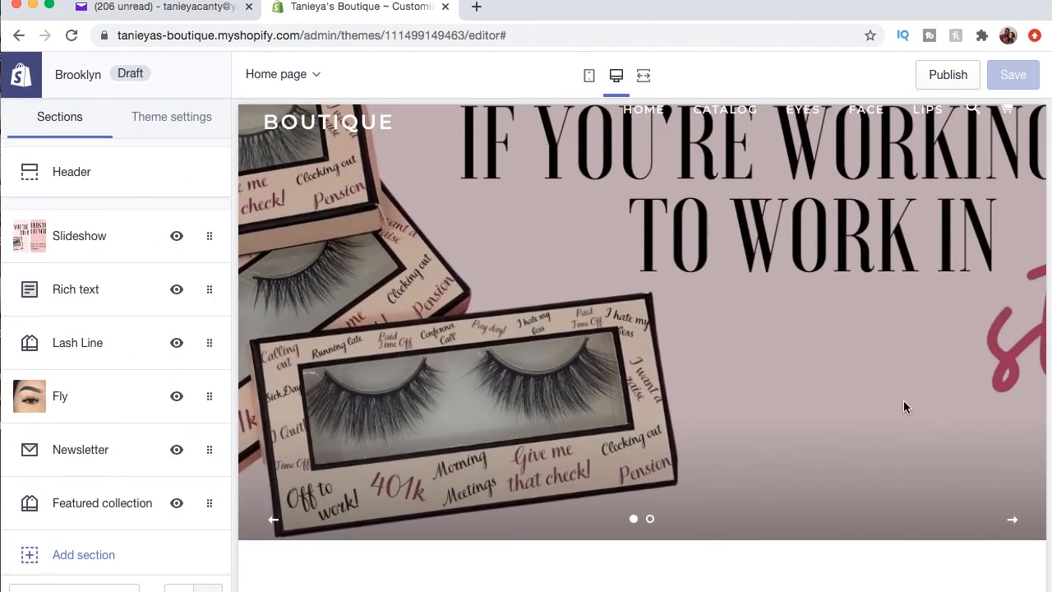
left_click(1012, 519)
scroll(1011, 522, "up", 2)
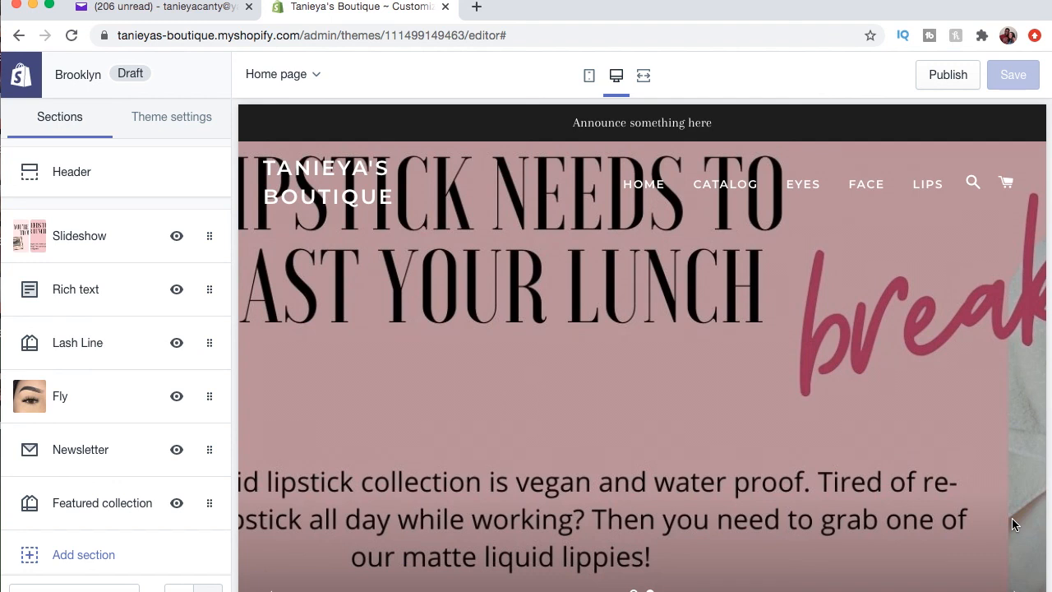
scroll(1012, 521, "down", 5)
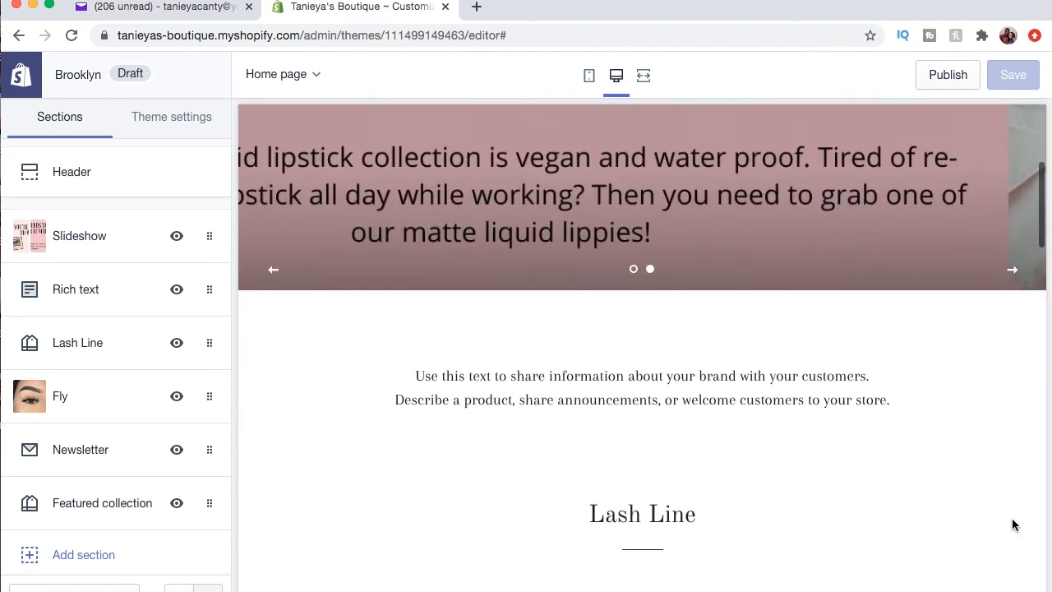
scroll(1013, 522, "up", 4)
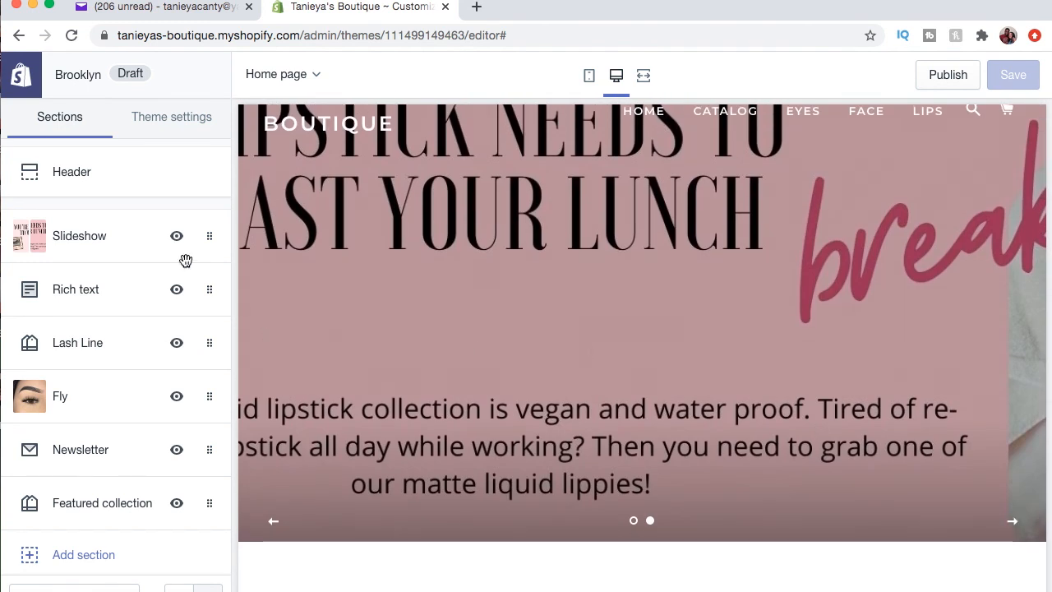
- Open the slideshow guidelines linked under the Slideshow section's slide height setting
left_click(94, 245)
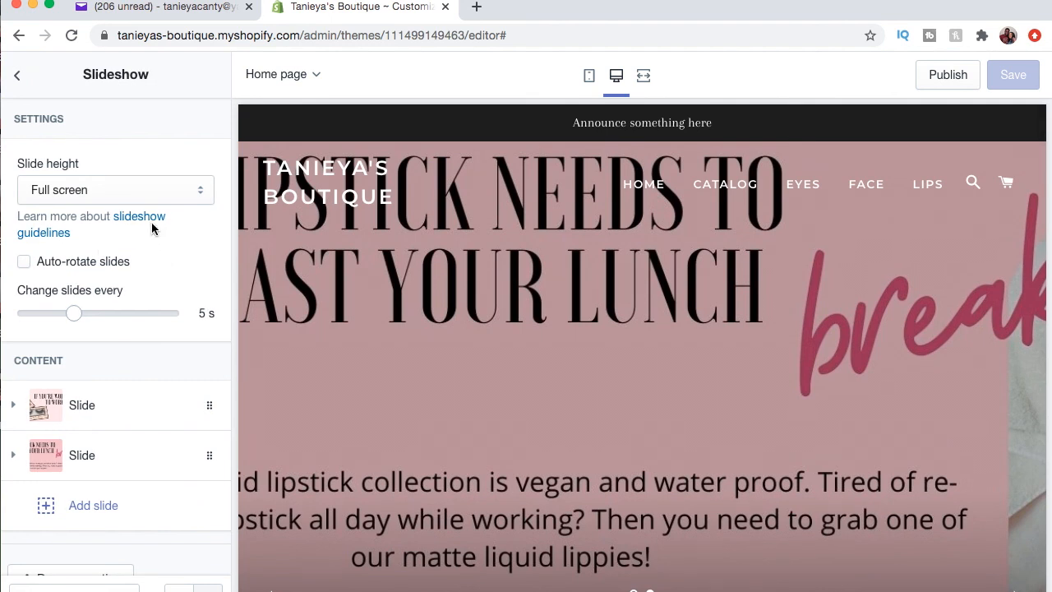
left_click(150, 217)
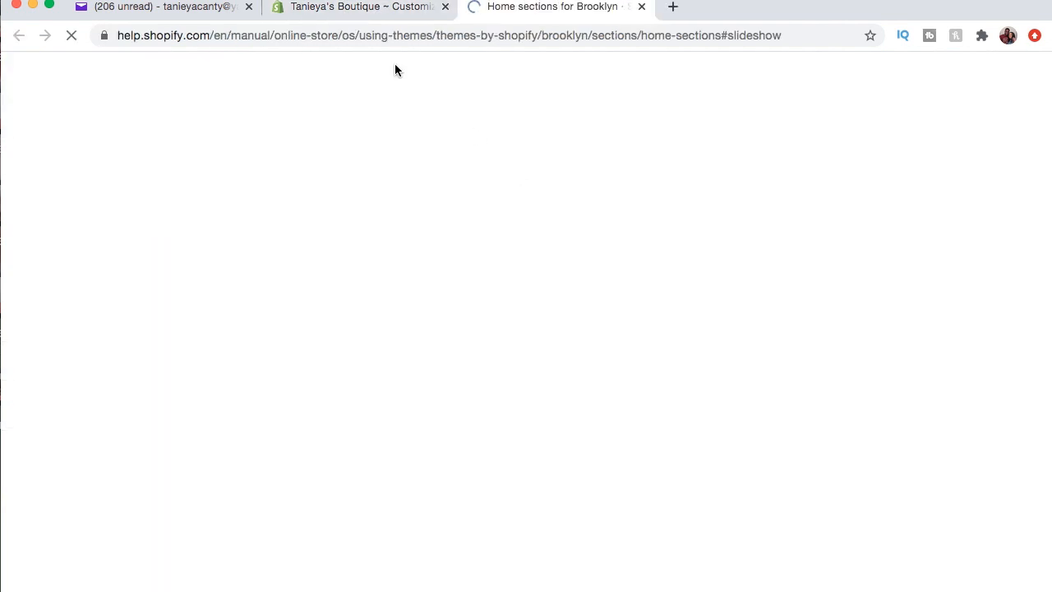